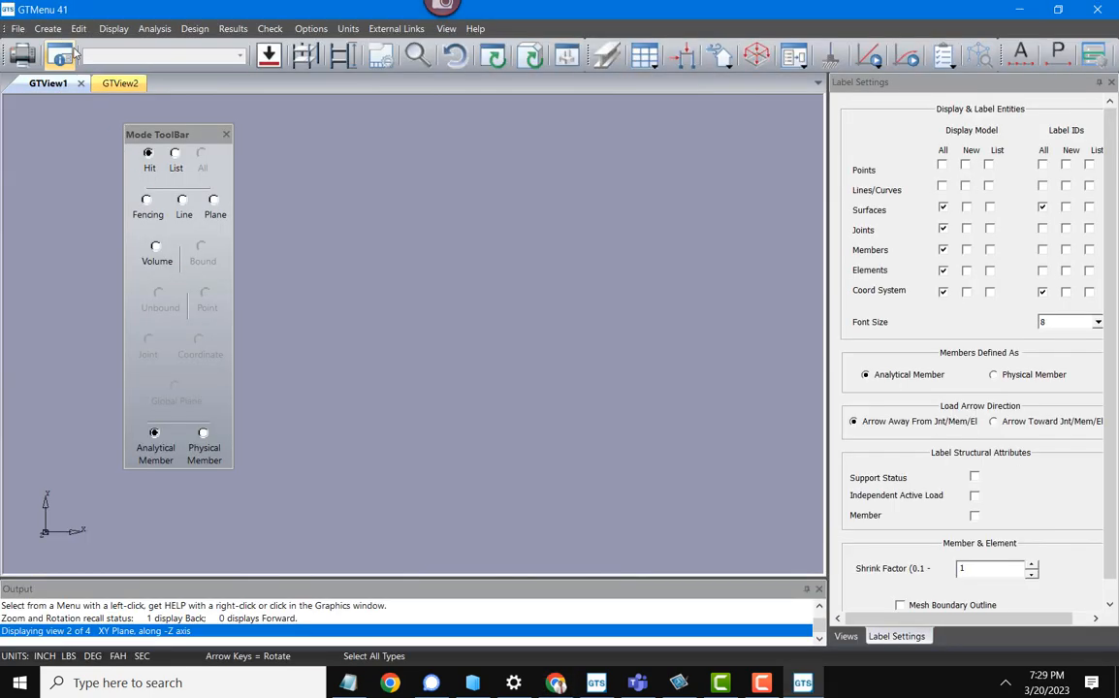
Step: Start a new Space Frame structure in ModelWizard
{"action": "left_click", "coordinate": [47, 28]}
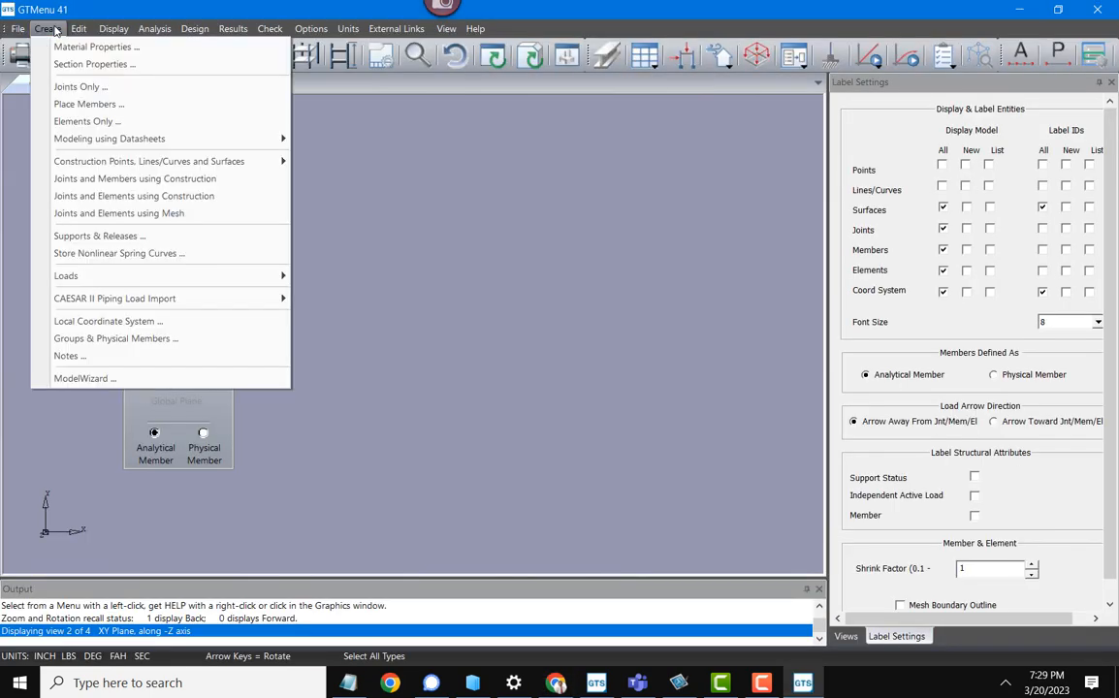
{"action": "left_click", "coordinate": [134, 380]}
{"action": "left_click", "coordinate": [596, 260]}
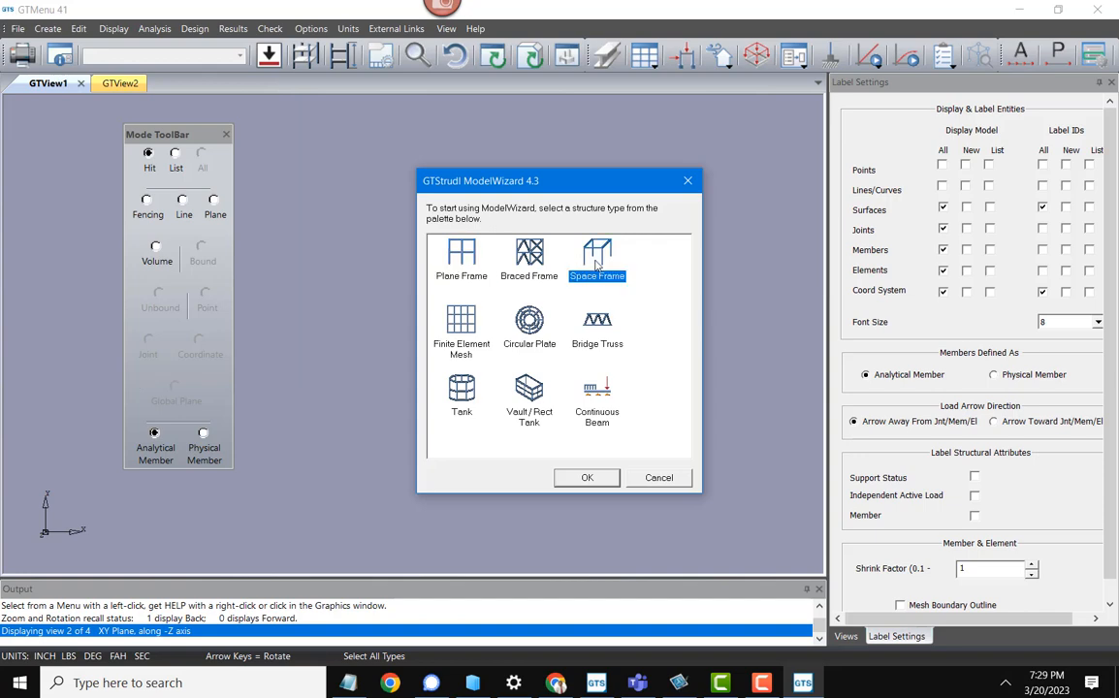
{"action": "double_click", "coordinate": [596, 251]}
Step: Accept feet and kips, 5 floors, 3 x-bays and 4 z-bays, 12 ft floors, 10 ft bays and the preset member sections
{"action": "left_click", "coordinate": [192, 264]}
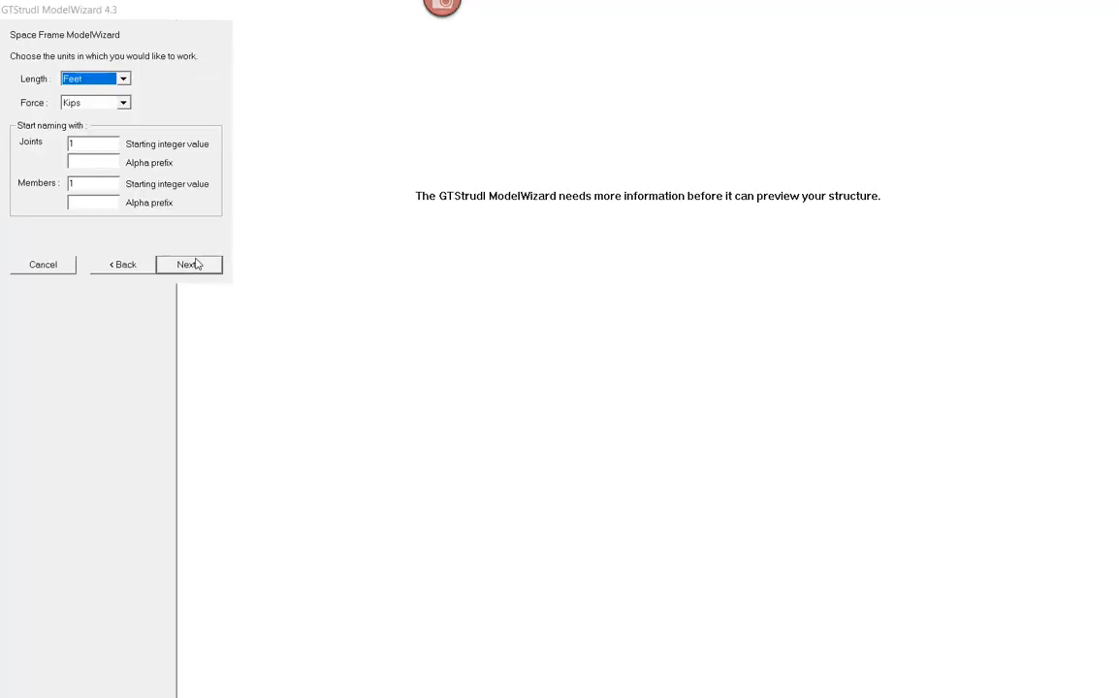
{"action": "left_click", "coordinate": [193, 264]}
{"action": "left_click", "coordinate": [190, 264]}
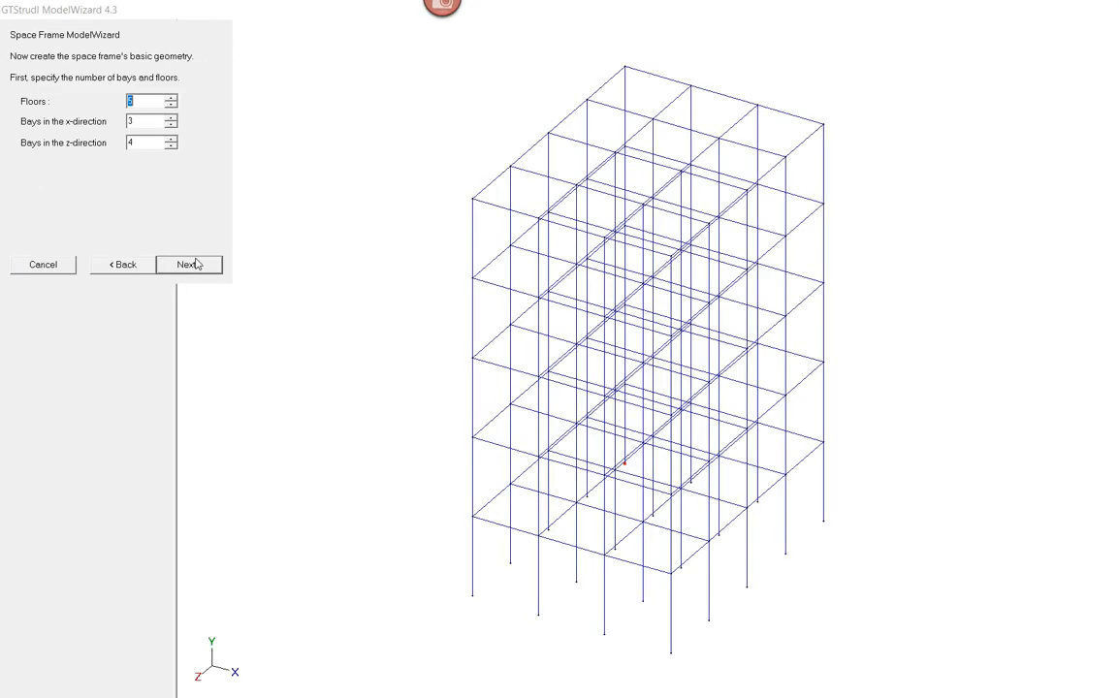
{"action": "left_click", "coordinate": [193, 263]}
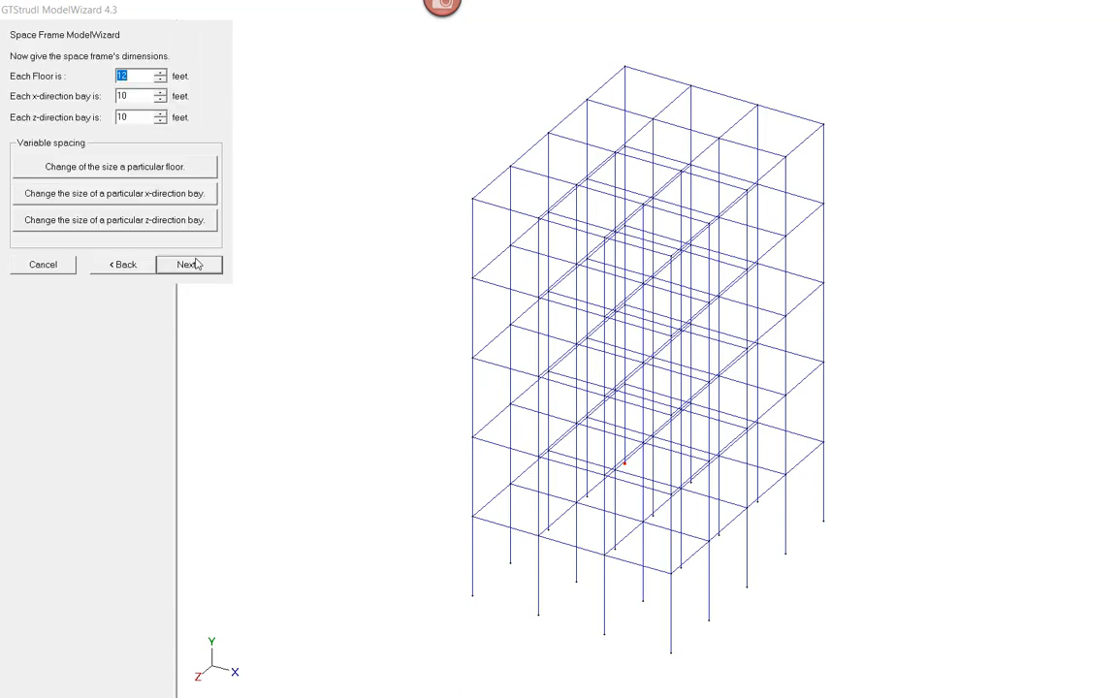
{"action": "left_click", "coordinate": [193, 264]}
{"action": "left_click", "coordinate": [195, 264]}
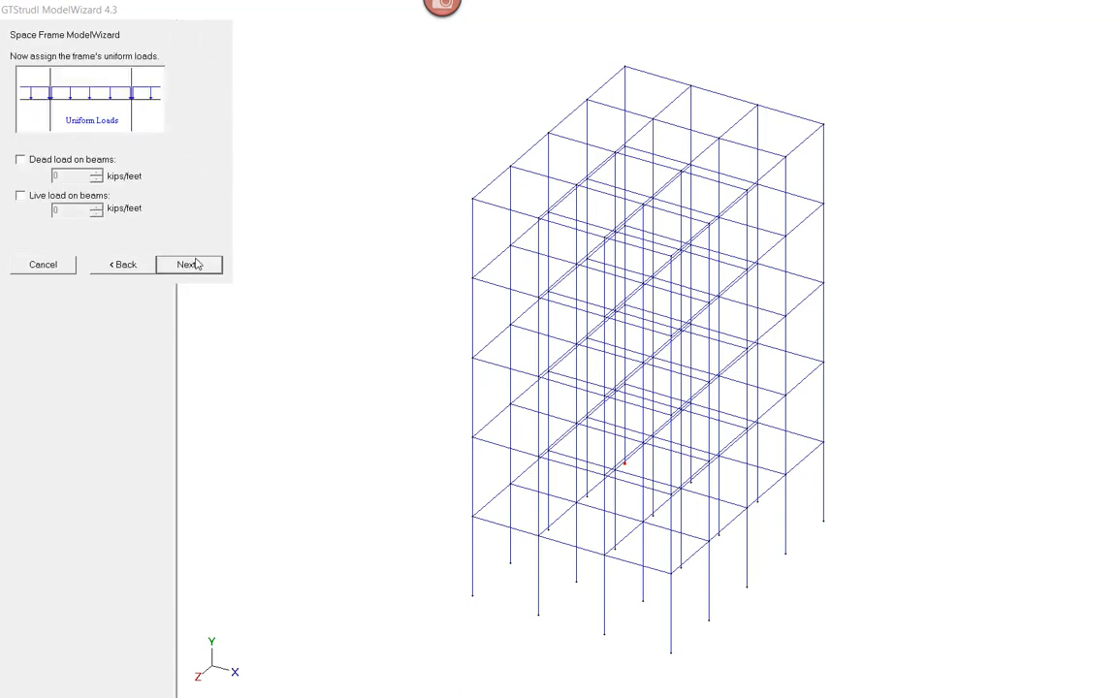
Step: Load the space frame with the self-weight of all members, leave out uniform beam loads, and finish generating the model
{"action": "left_click", "coordinate": [118, 263]}
{"action": "left_click", "coordinate": [107, 177]}
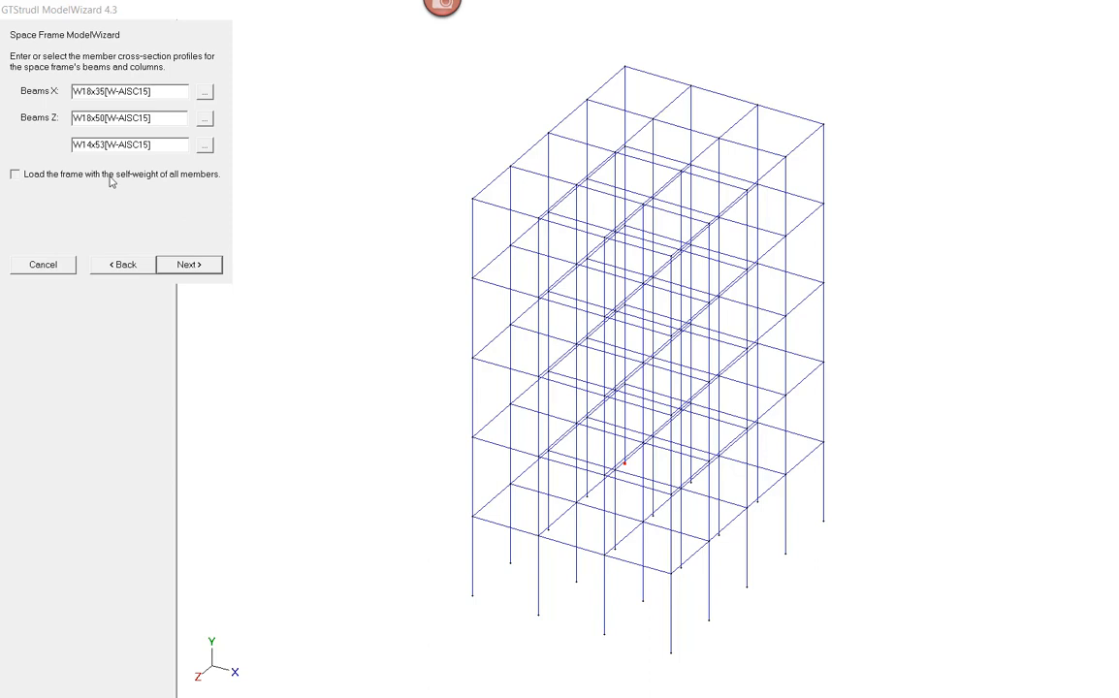
{"action": "left_click", "coordinate": [199, 265]}
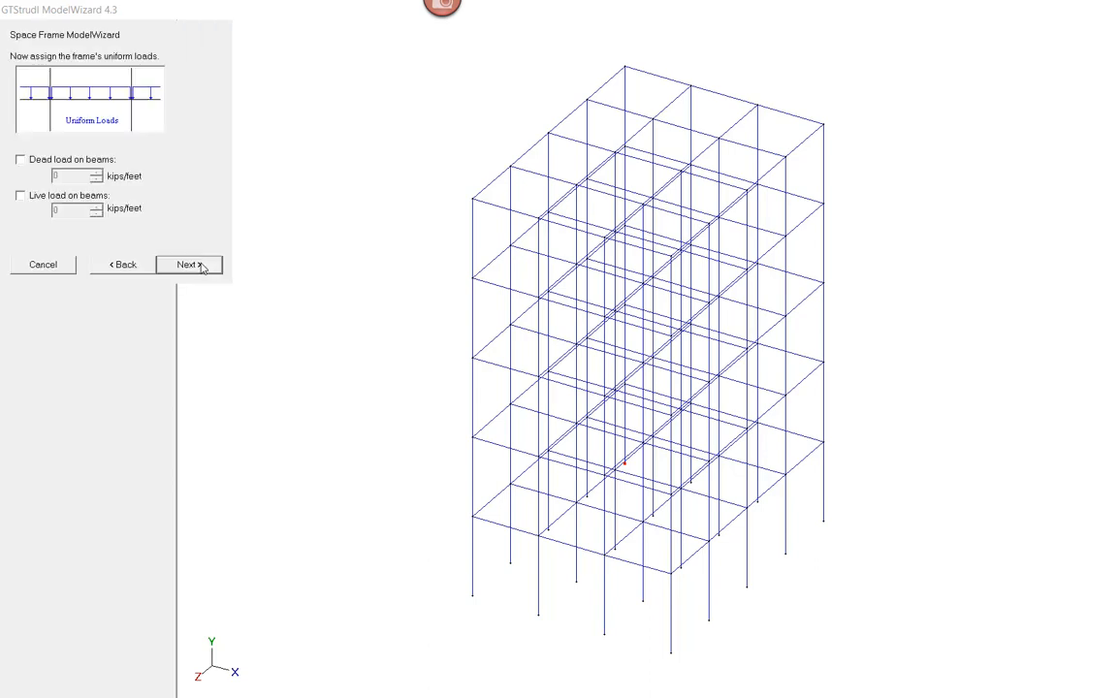
{"action": "left_click", "coordinate": [199, 264]}
{"action": "left_click", "coordinate": [200, 265]}
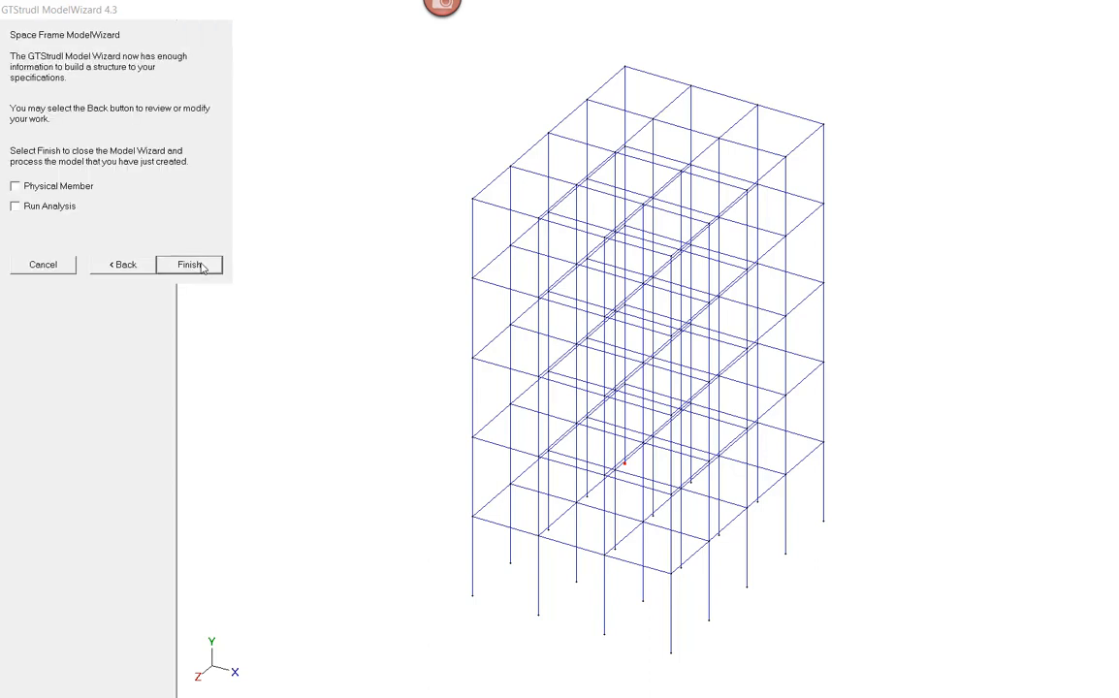
{"action": "left_click", "coordinate": [199, 265]}
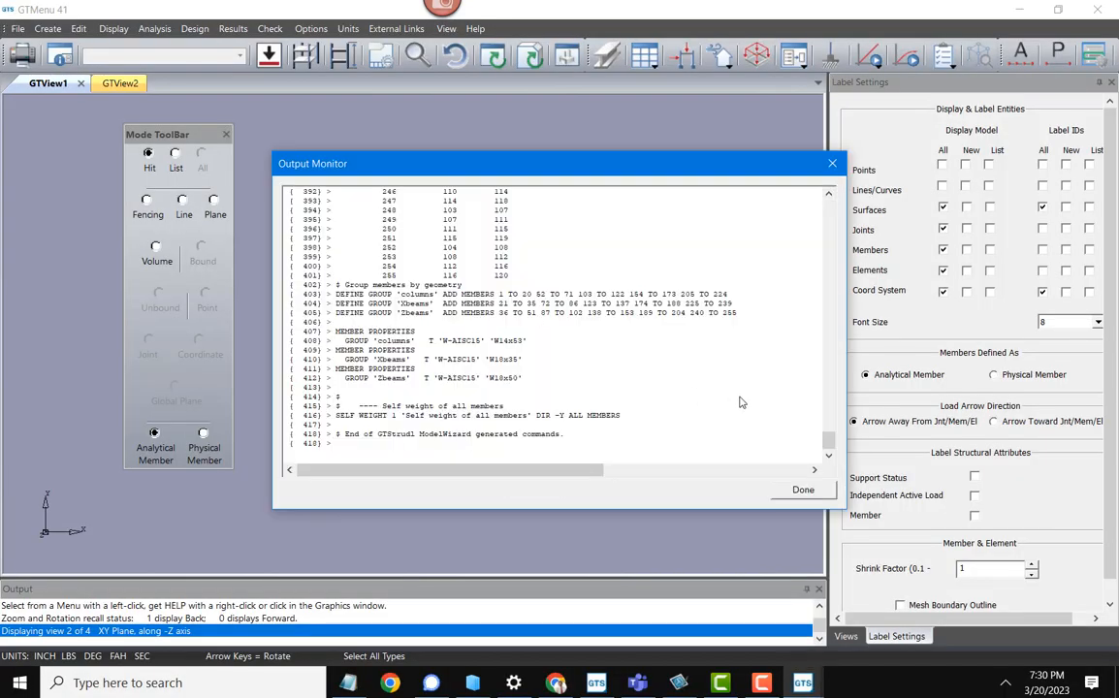
{"action": "left_click", "coordinate": [798, 489]}
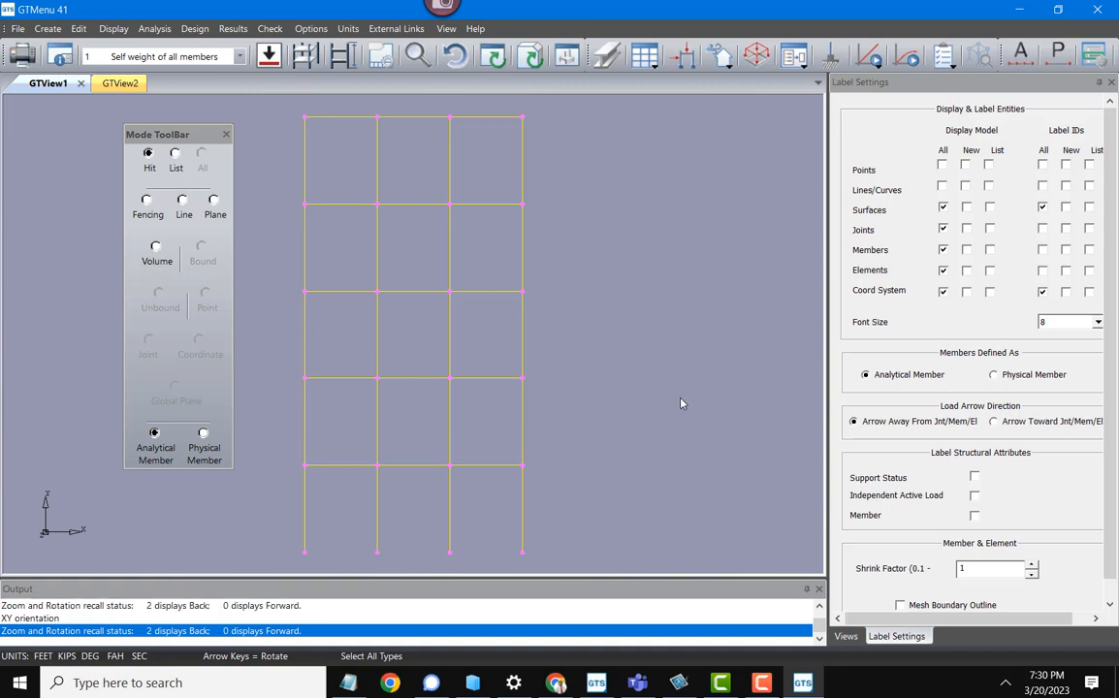
Step: Show the frame in the XZ plan orientation and move the mode toolbar clear of the model
{"action": "key", "text": "y"}
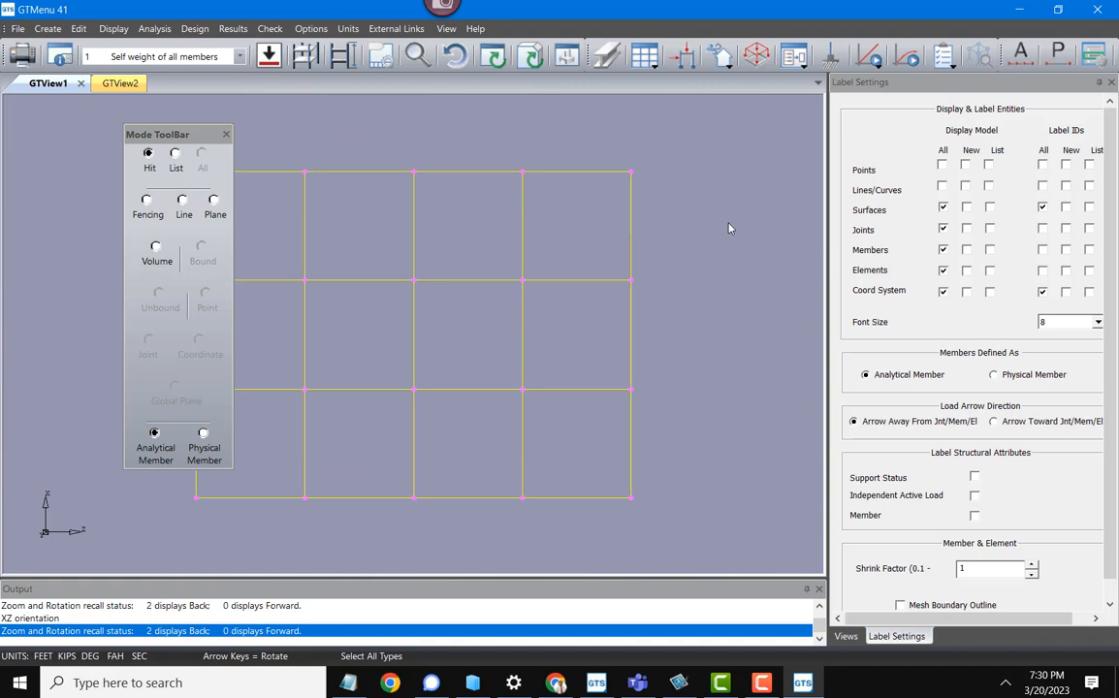
{"action": "left_click_drag", "start_coordinate": [142, 133], "coordinate": [34, 127]}
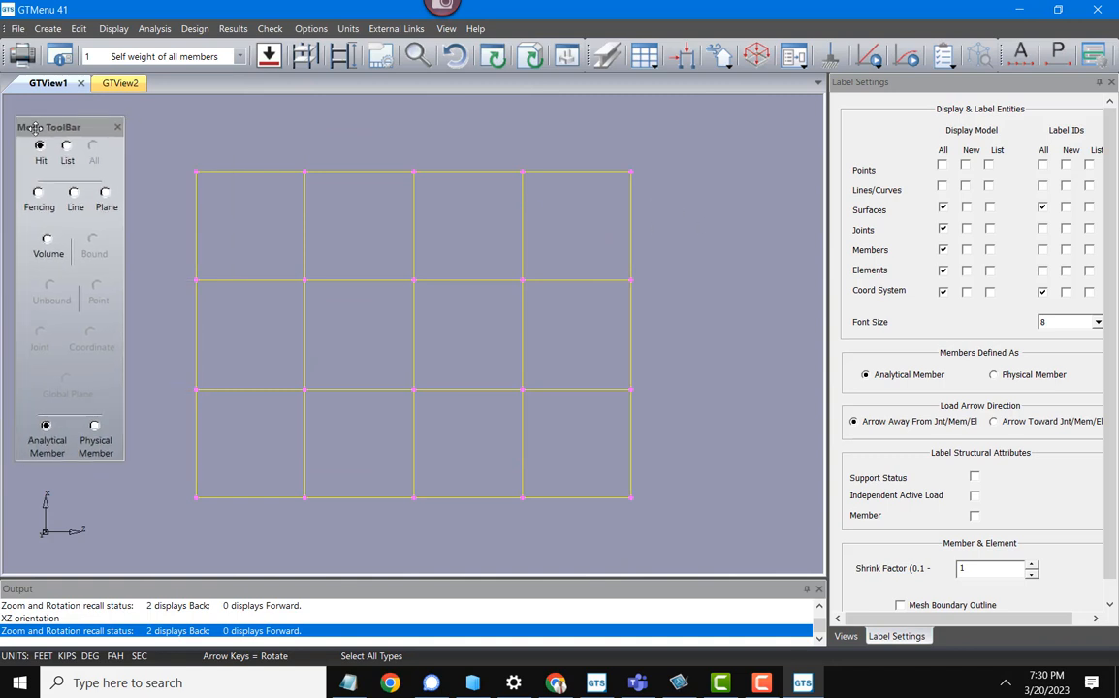
{"action": "left_click", "coordinate": [542, 151]}
{"action": "left_click", "coordinate": [981, 56]}
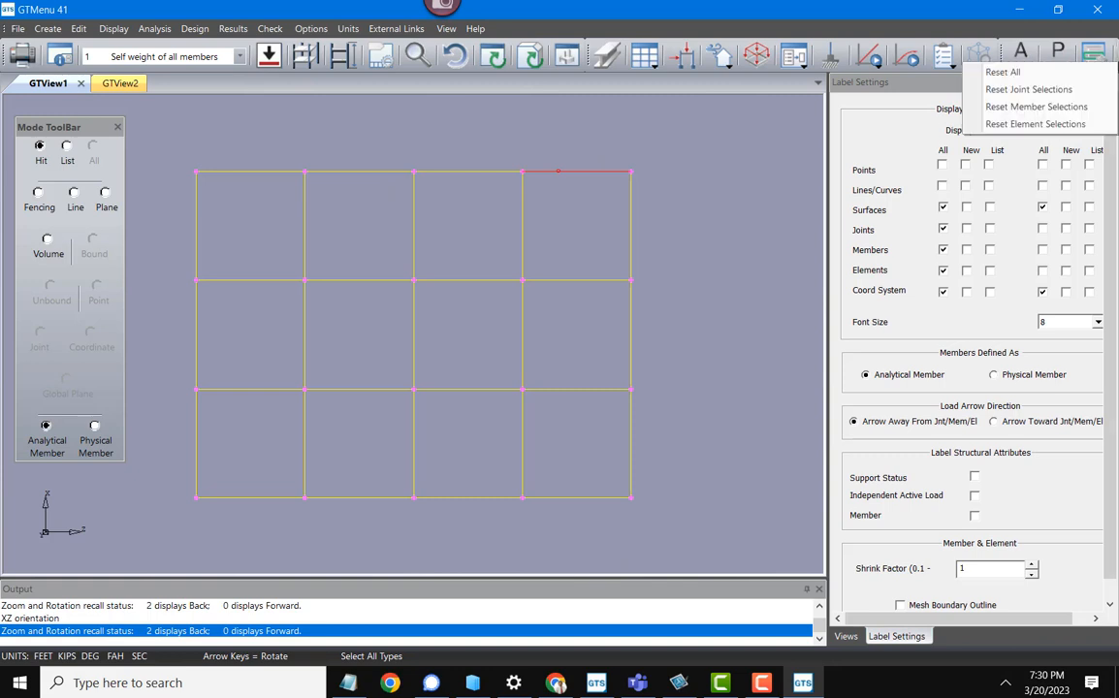
{"action": "left_click", "coordinate": [1043, 71]}
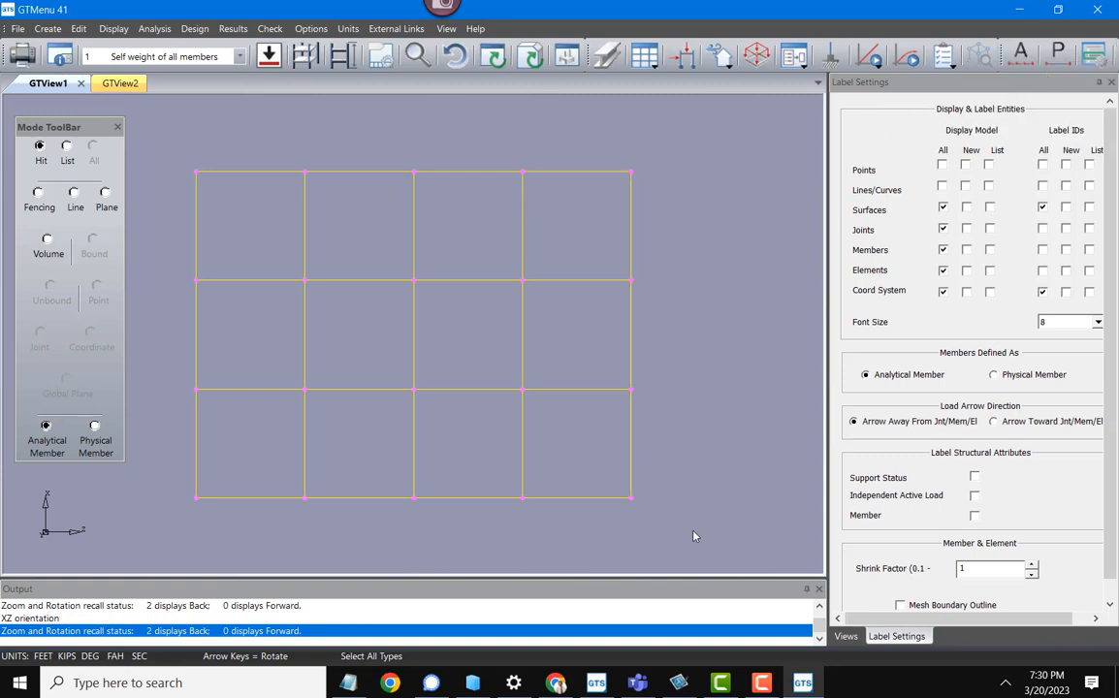
Step: Delete all members of the two bays at the lower-right corner of the plan, on every floor
{"action": "left_click_drag", "start_coordinate": [699, 533], "coordinate": [419, 405]}
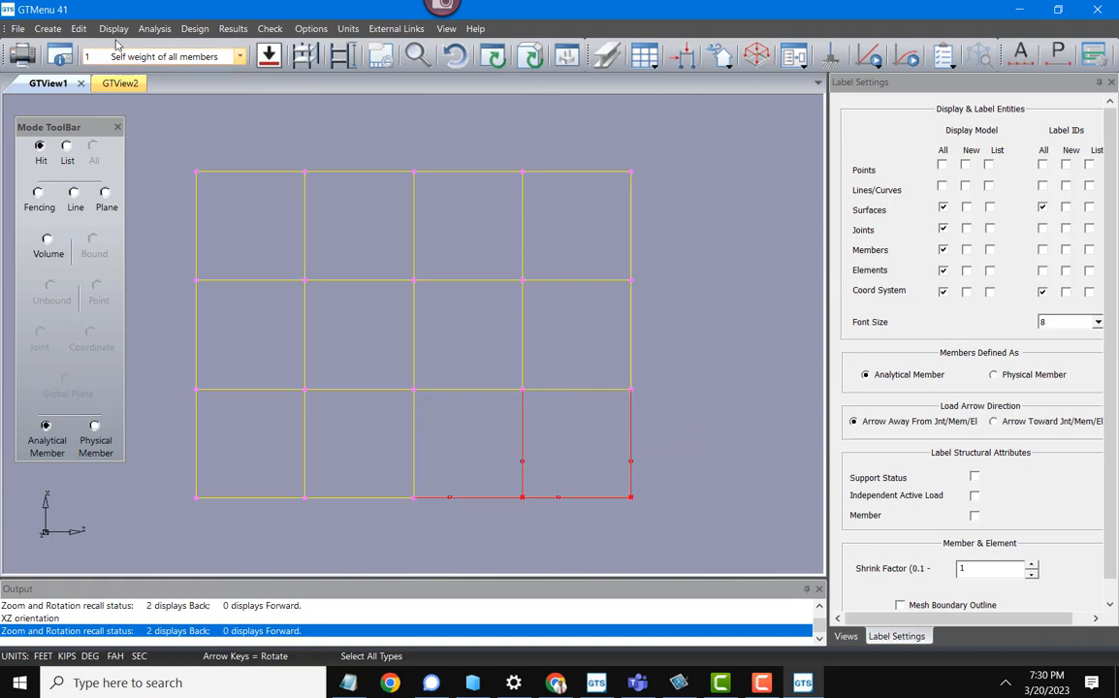
{"action": "left_click", "coordinate": [76, 32]}
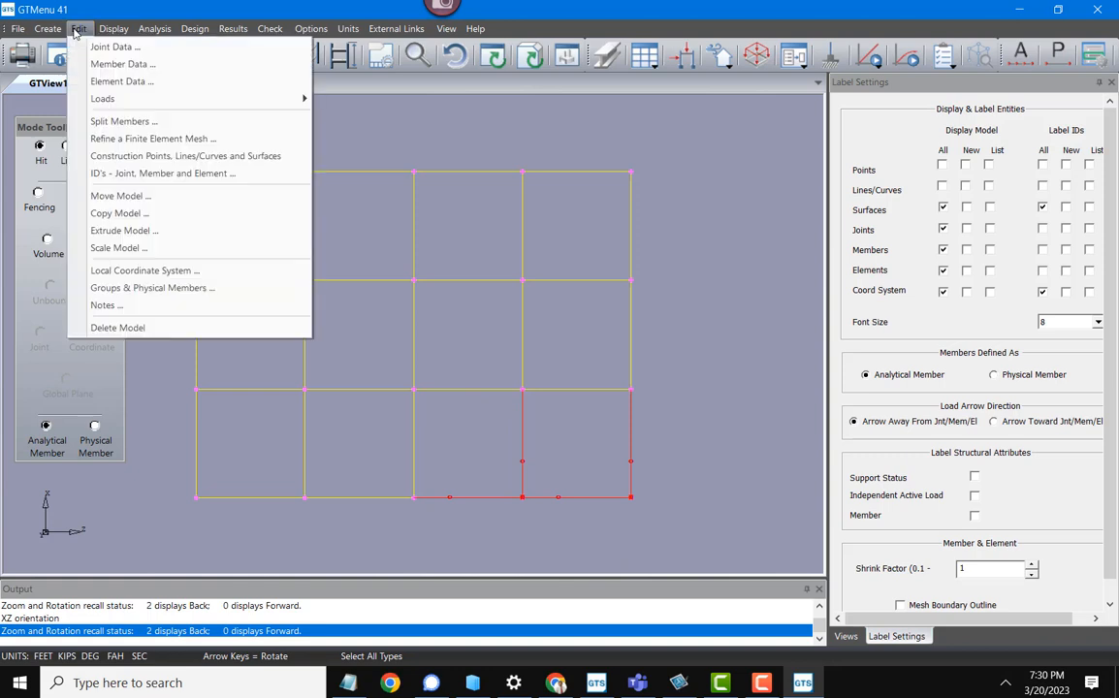
{"action": "left_click", "coordinate": [158, 65]}
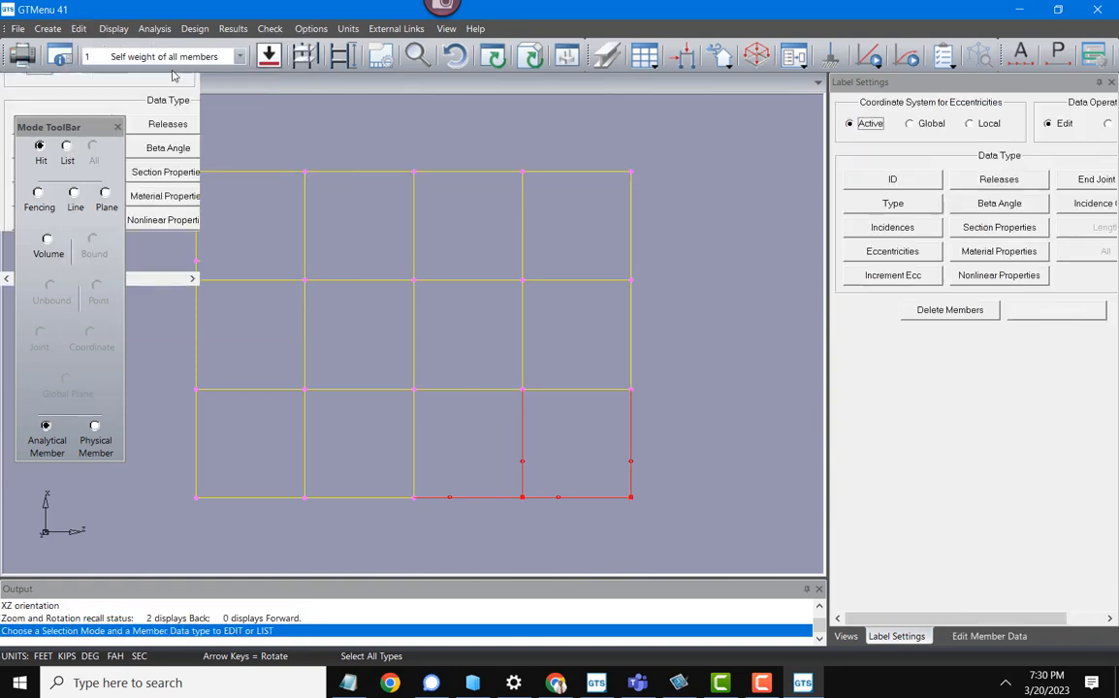
{"action": "left_click", "coordinate": [956, 310]}
{"action": "left_click", "coordinate": [528, 379]}
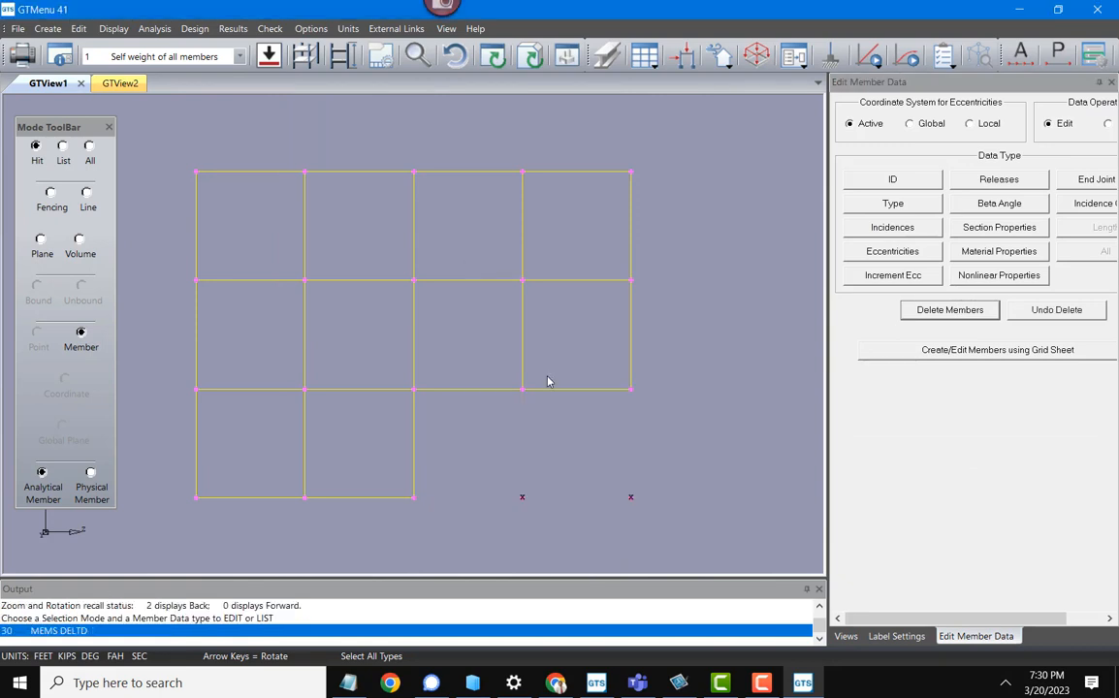
Step: Check the model for floating joints, delete all of them, and show the frame isometrically
{"action": "left_click", "coordinate": [268, 29]}
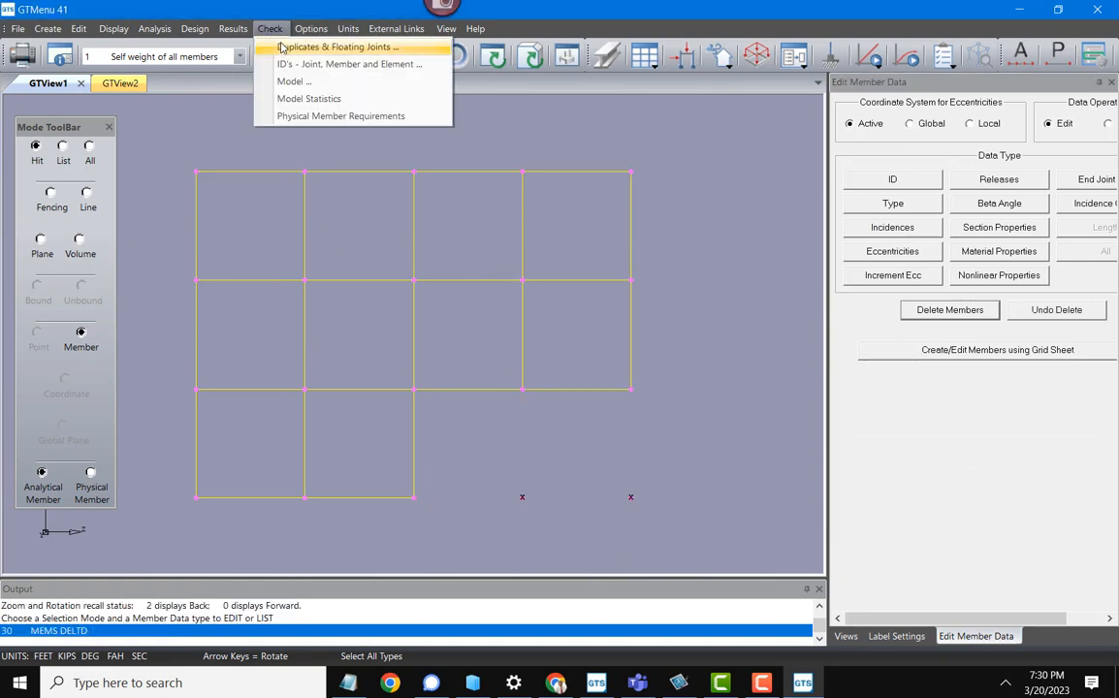
{"action": "left_click", "coordinate": [284, 47]}
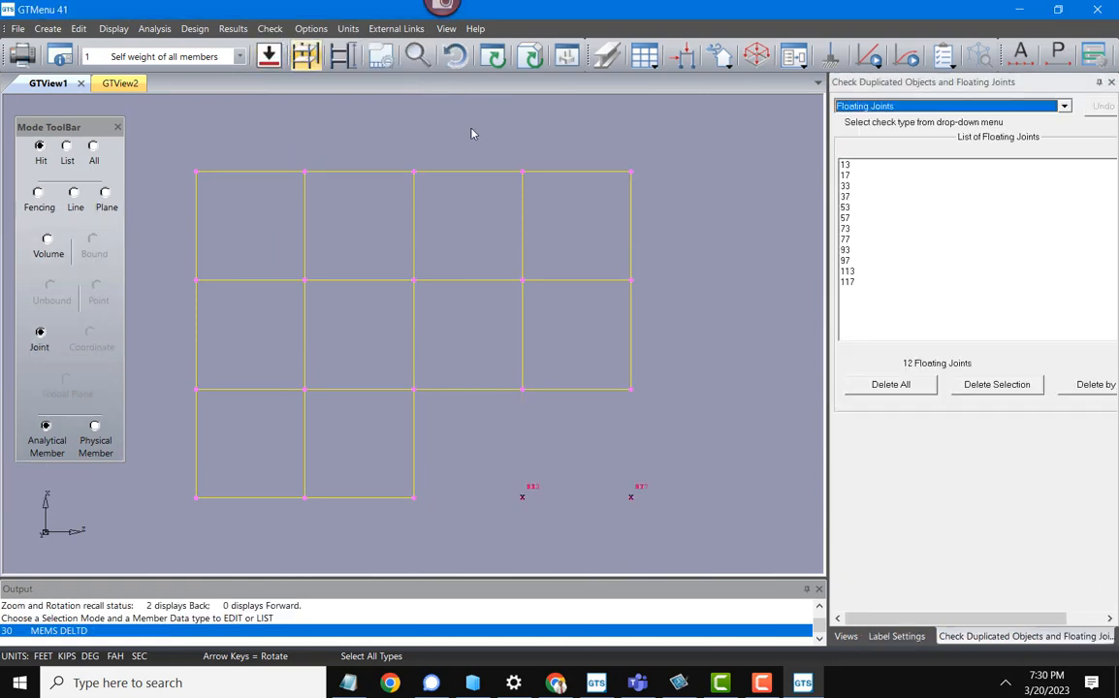
{"action": "left_click", "coordinate": [907, 385]}
{"action": "left_click", "coordinate": [713, 404]}
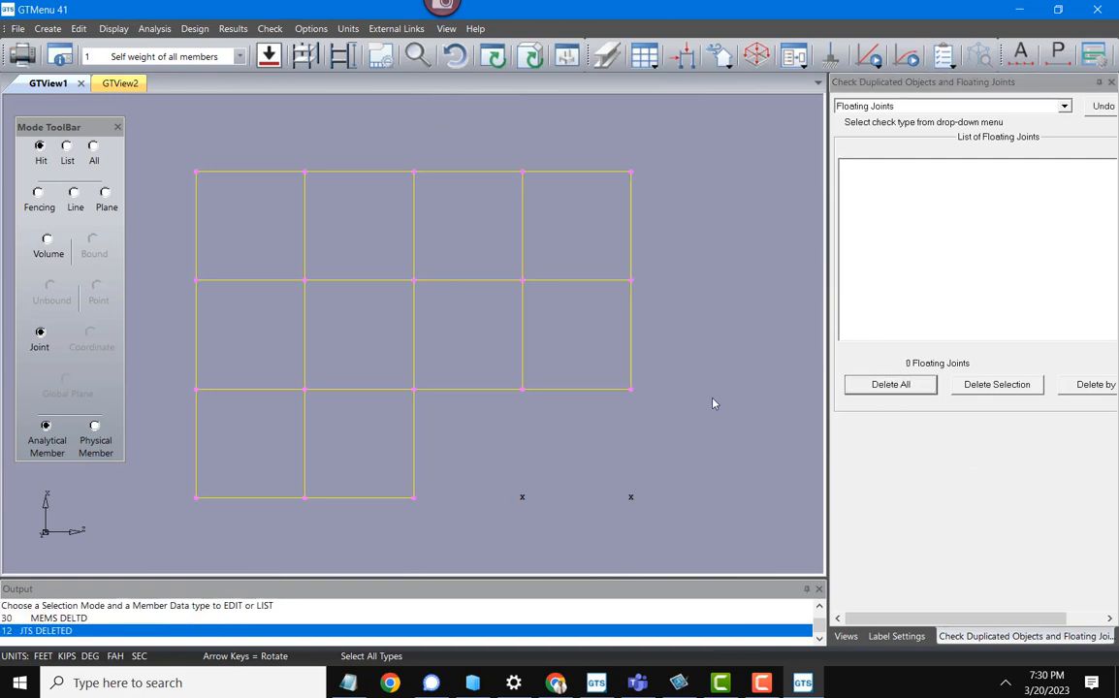
{"action": "key", "text": "i"}
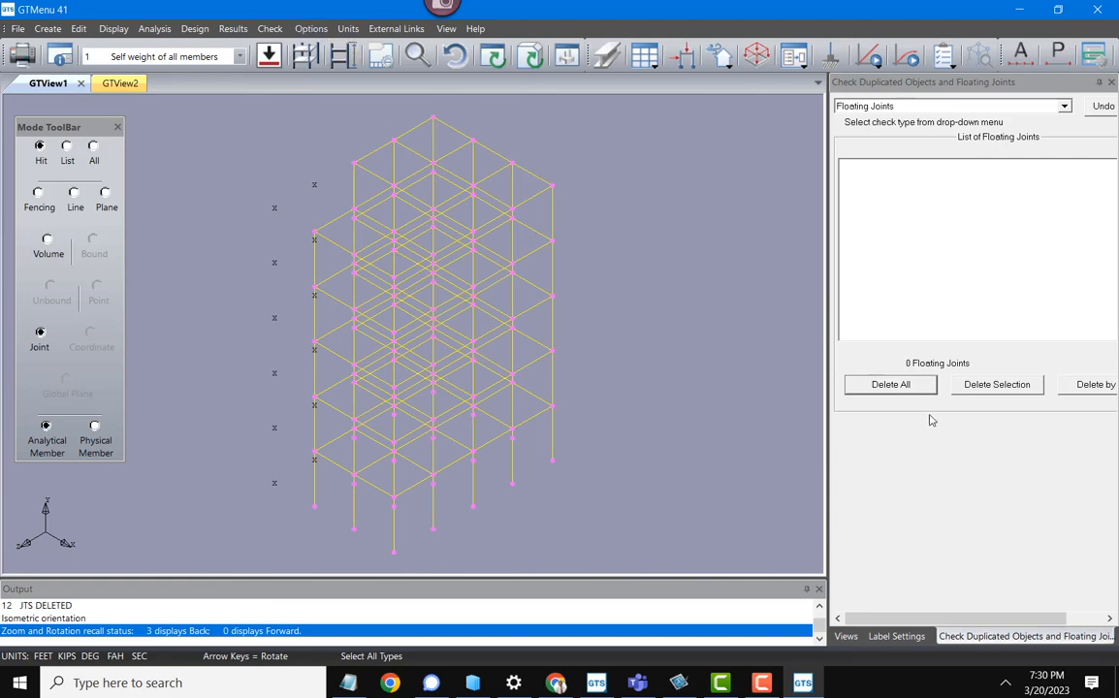
Step: Review the frame in the predefined isometric, XY plane, XZ plane and YZ plane views
{"action": "left_click", "coordinate": [847, 636]}
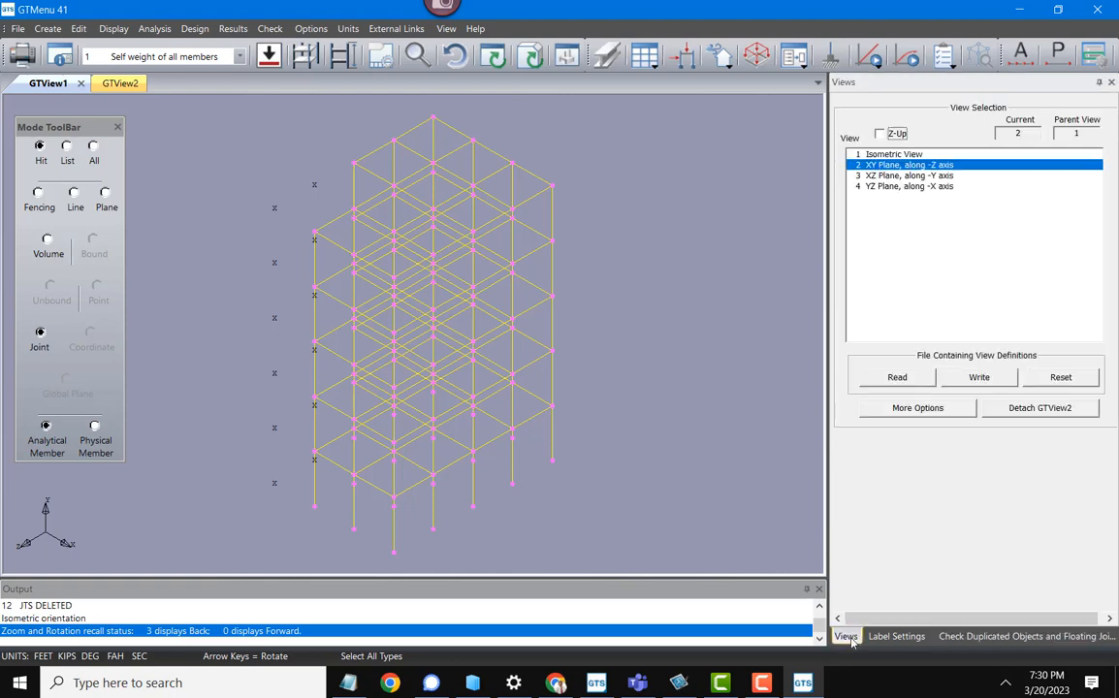
{"action": "left_click", "coordinate": [892, 154]}
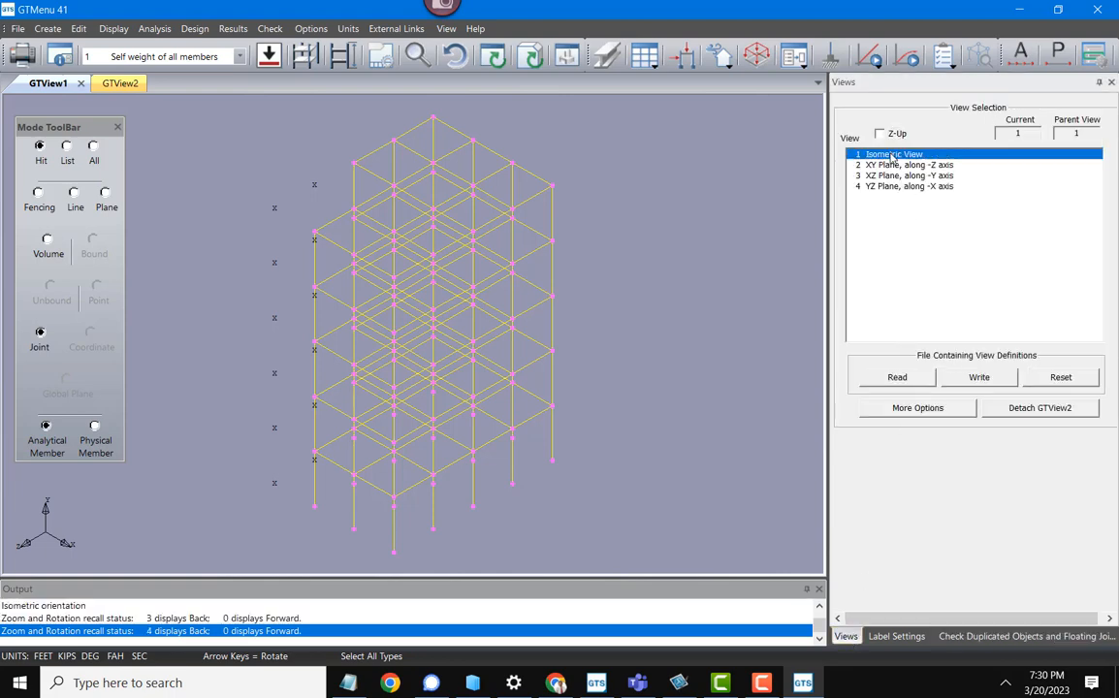
{"action": "left_click", "coordinate": [890, 164]}
{"action": "left_click", "coordinate": [889, 176]}
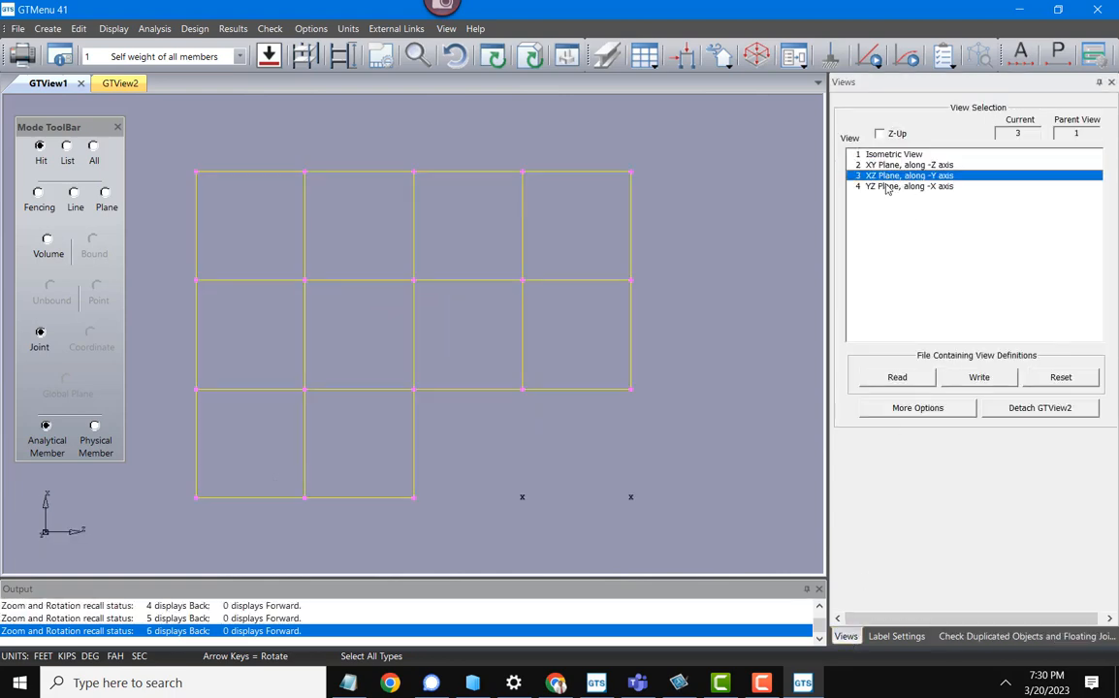
{"action": "left_click", "coordinate": [887, 186]}
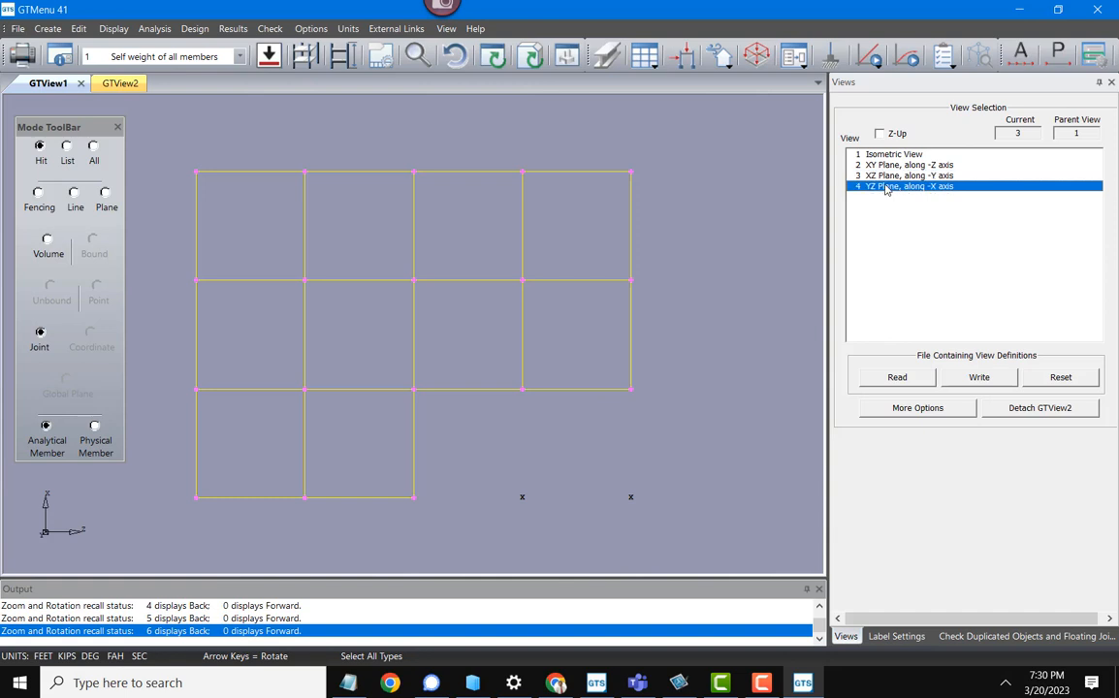
Step: Generate and accept automatic isometric views of the planes perpendicular to global Y, with minimums of 2 joints and 1 member
{"action": "left_click", "coordinate": [931, 409]}
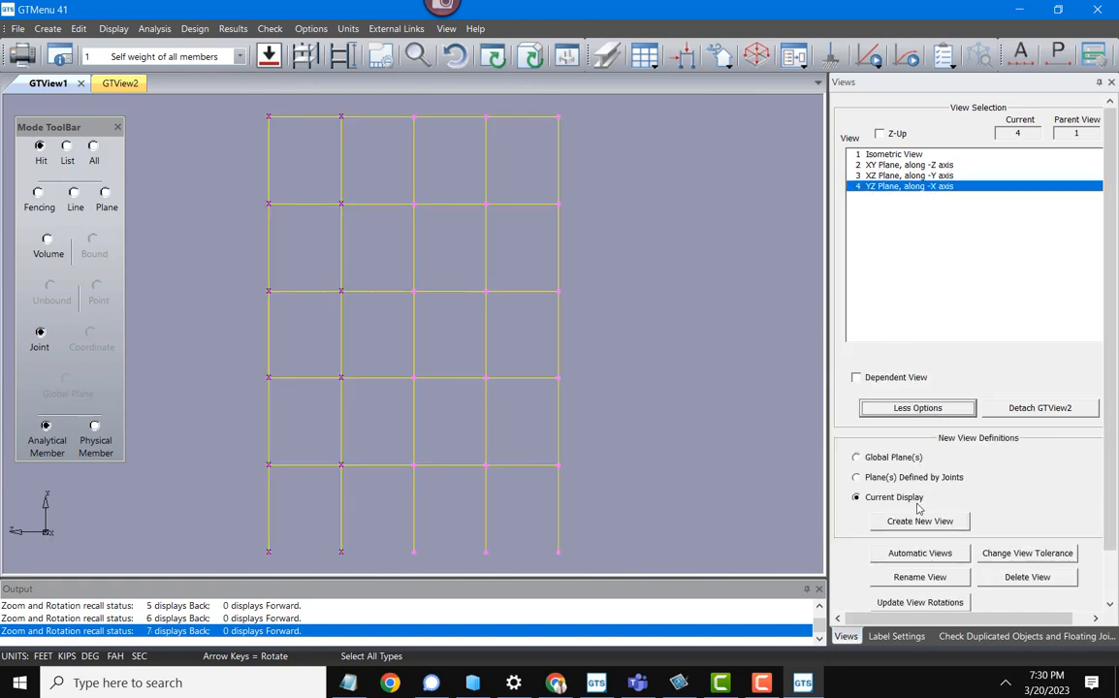
{"action": "left_click", "coordinate": [921, 554]}
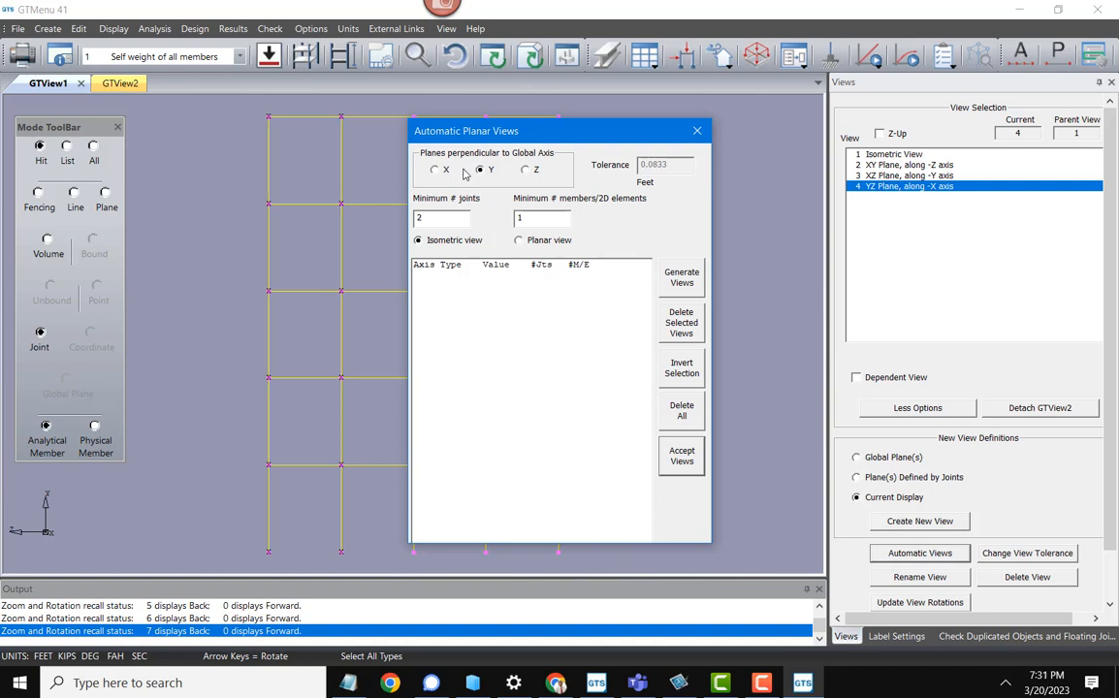
{"action": "left_click", "coordinate": [685, 281]}
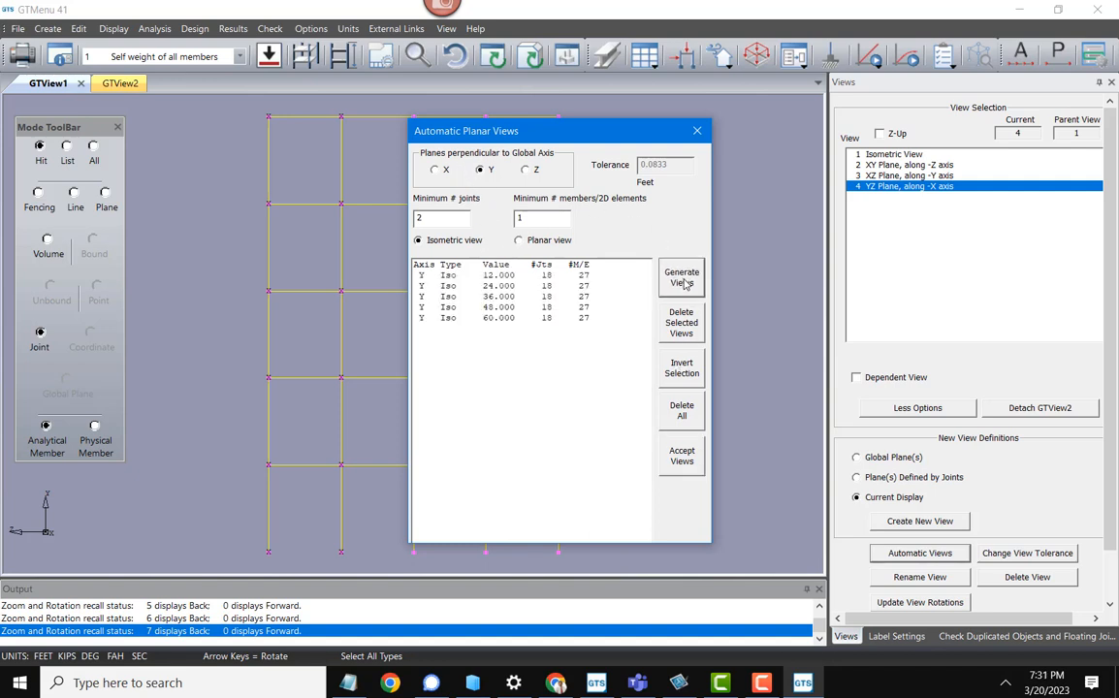
{"action": "left_click", "coordinate": [684, 461]}
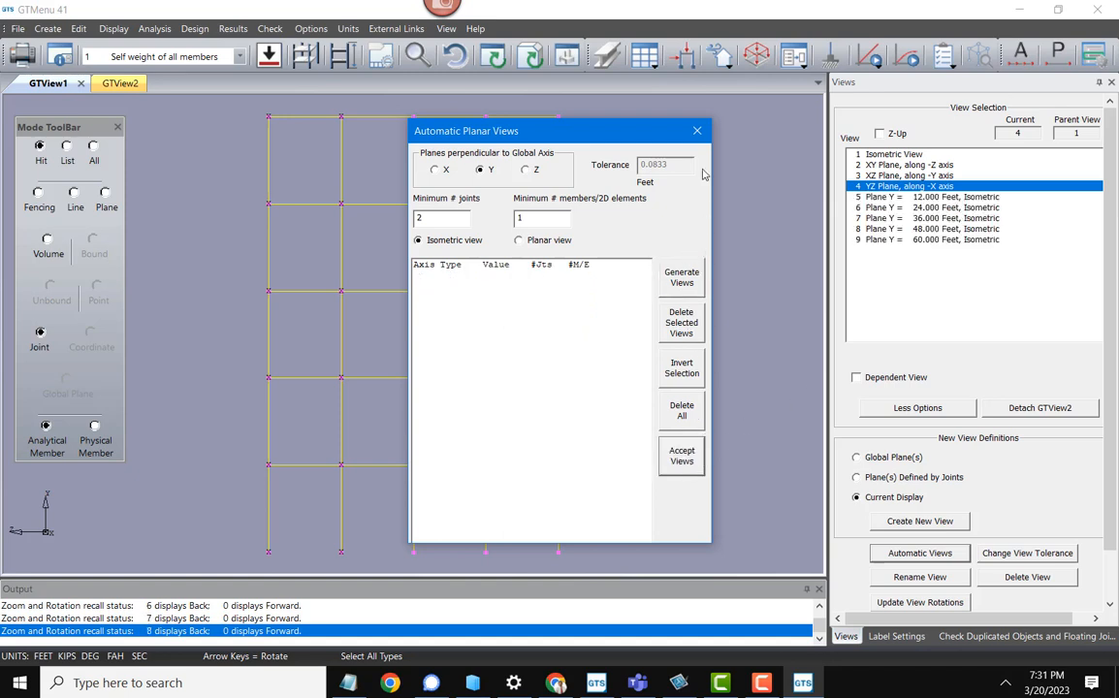
{"action": "left_click", "coordinate": [696, 139]}
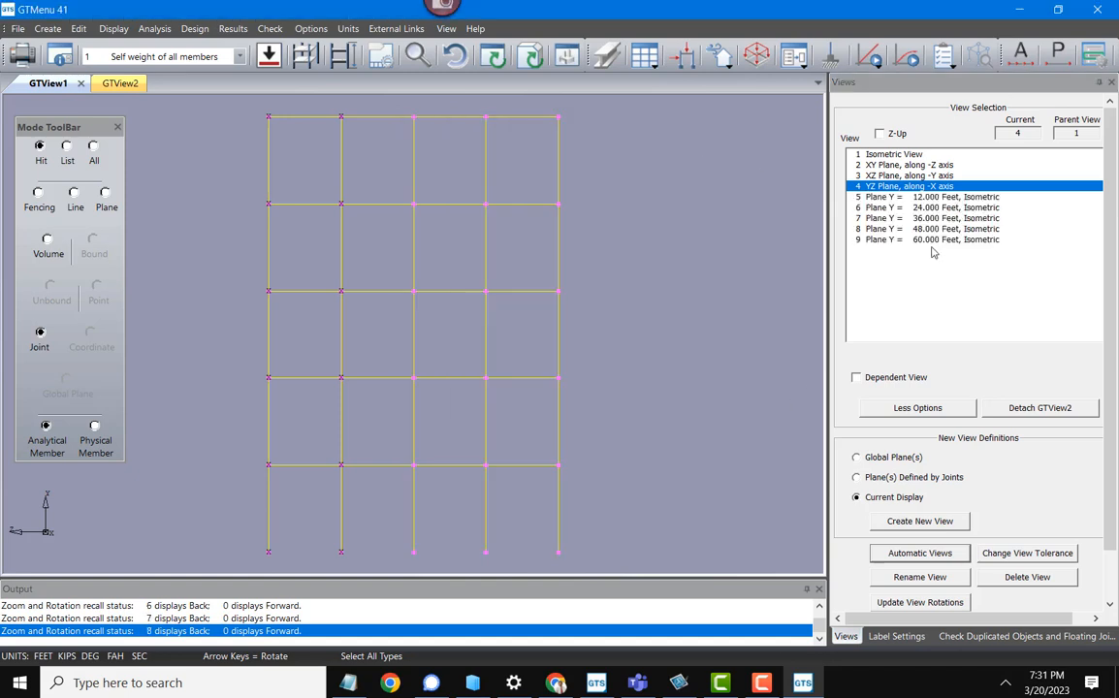
Step: Inspect the Plane Y = 12.000 Feet view and return to the full isometric view
{"action": "left_click", "coordinate": [935, 197]}
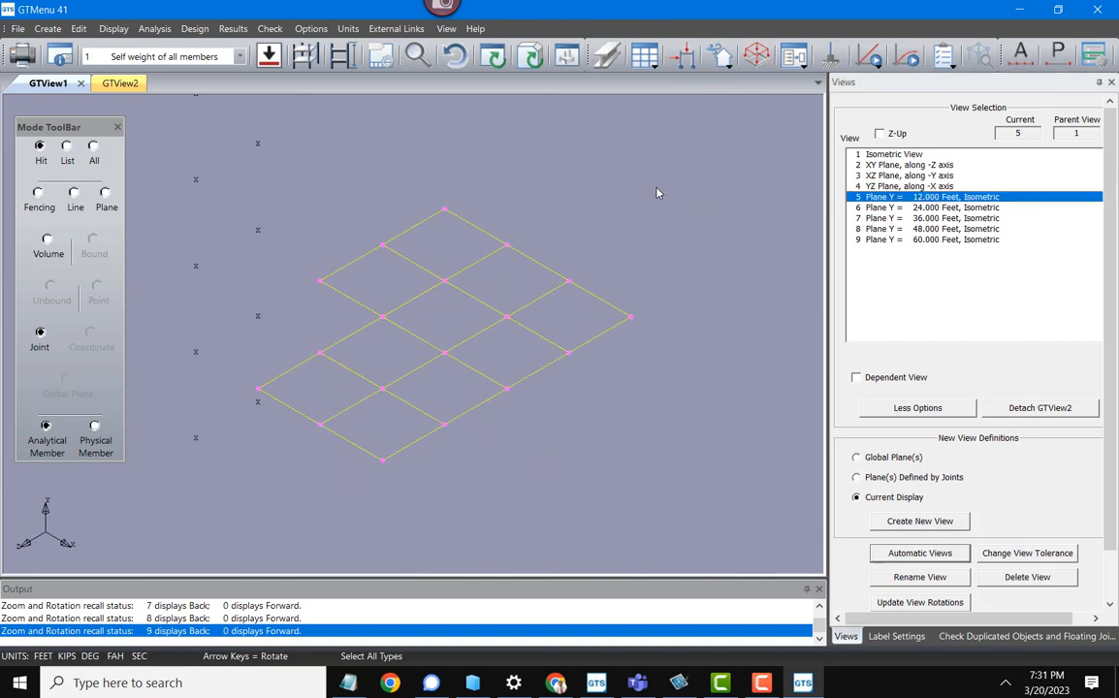
{"action": "left_click", "coordinate": [912, 155]}
Step: Generate a GT STRUDL input file of the entire model, saved as B1 in the Example With Piping Loads folder
{"action": "left_click", "coordinate": [17, 28]}
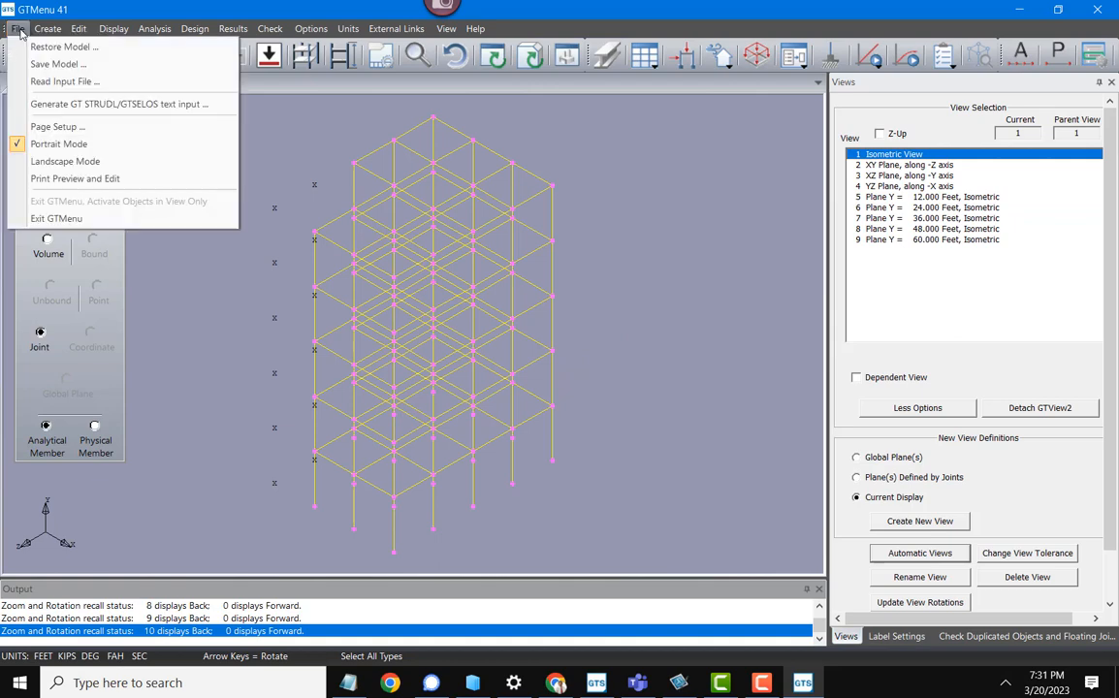
{"action": "left_click", "coordinate": [63, 104]}
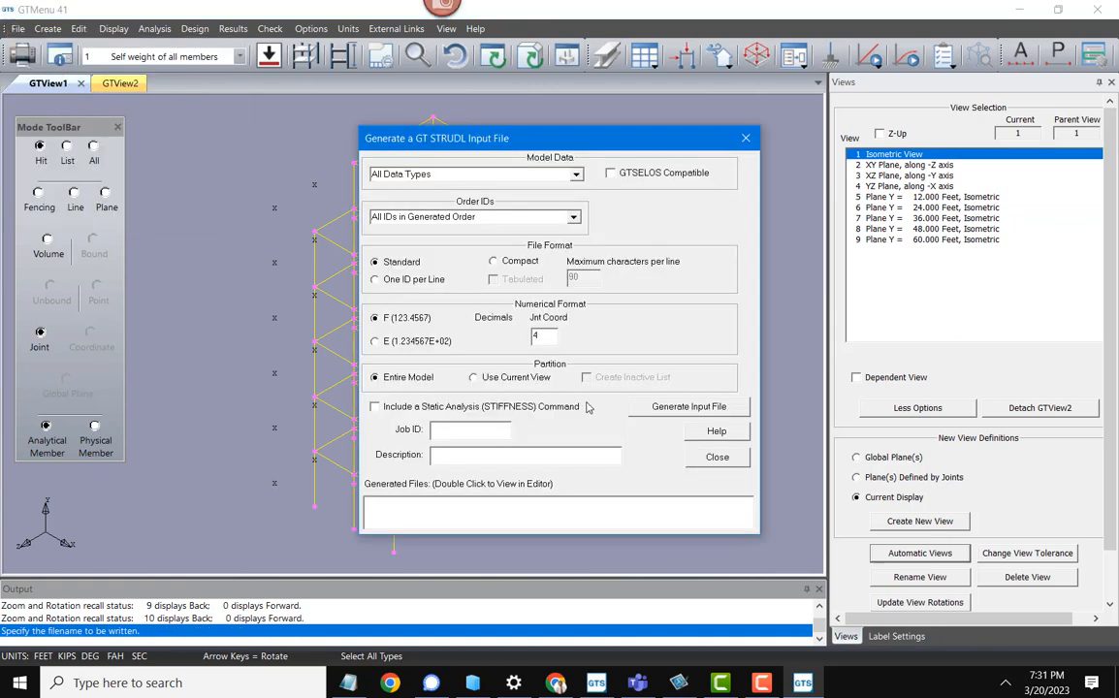
{"action": "left_click", "coordinate": [673, 412]}
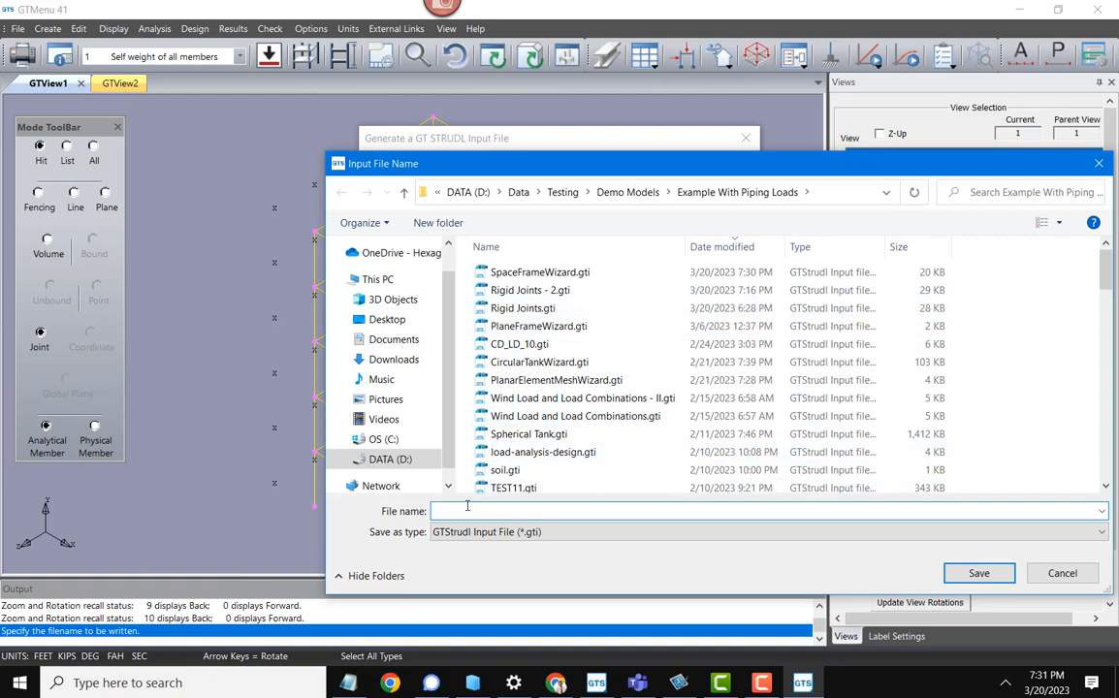
{"action": "type", "text": "B1"}
{"action": "key", "text": "Return"}
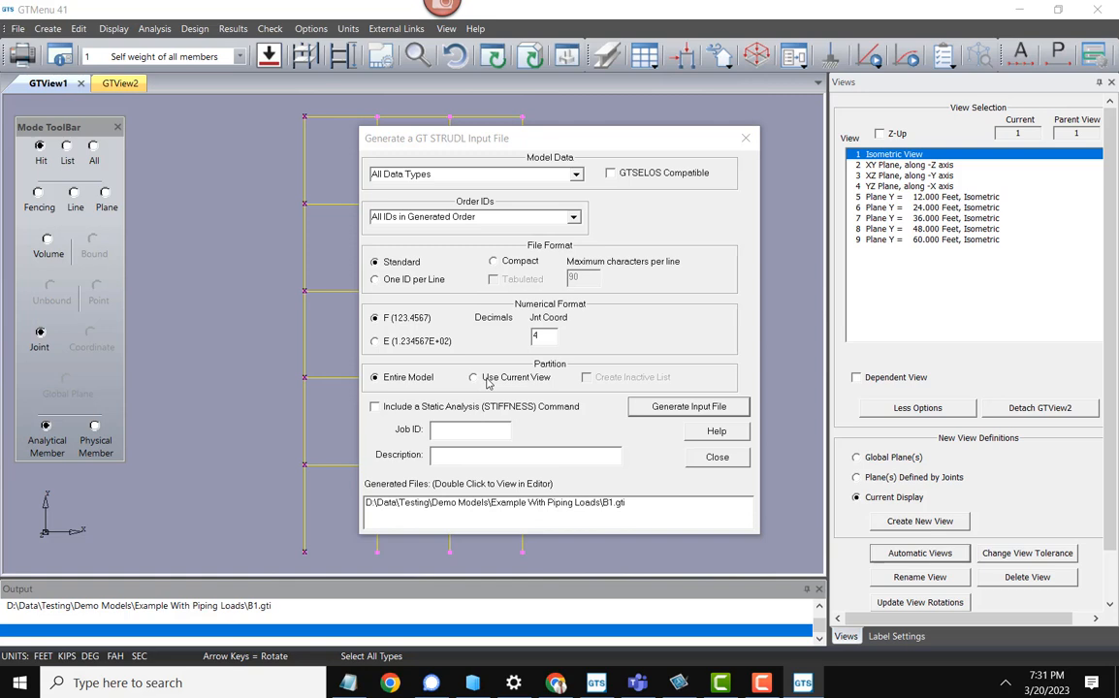
{"action": "left_click", "coordinate": [716, 458]}
Step: Display the Plane Y = 12.000 Feet view and generate an input file named V1 from the current view only
{"action": "left_click", "coordinate": [937, 199]}
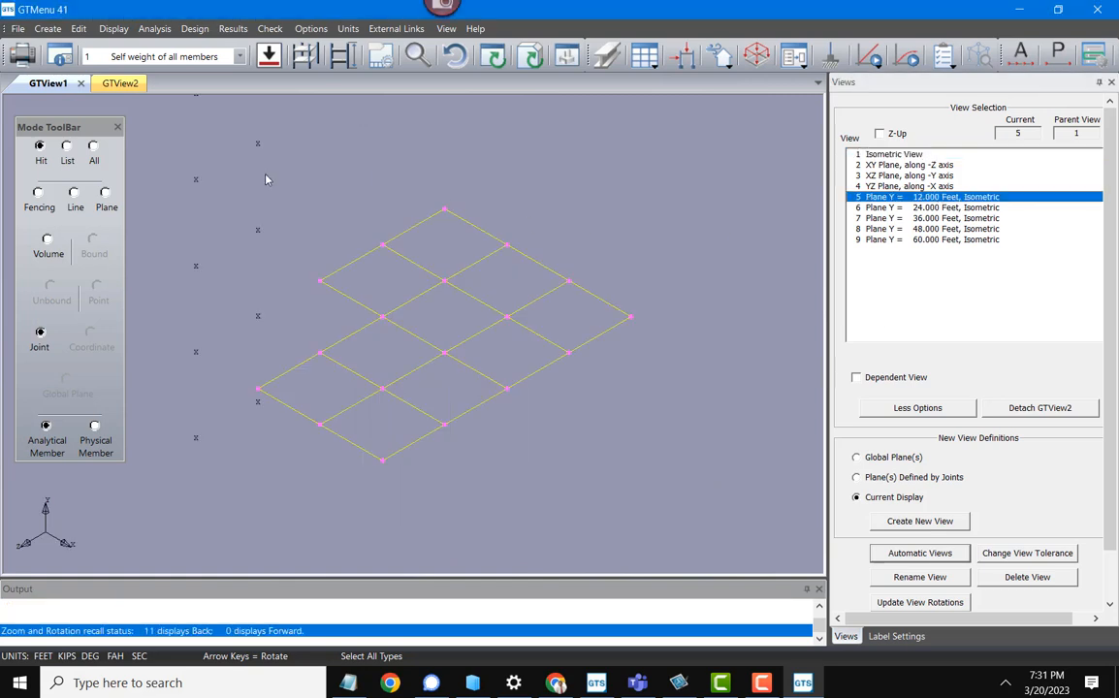
{"action": "left_click", "coordinate": [18, 29]}
{"action": "mouse_move", "coordinate": [27, 35]}
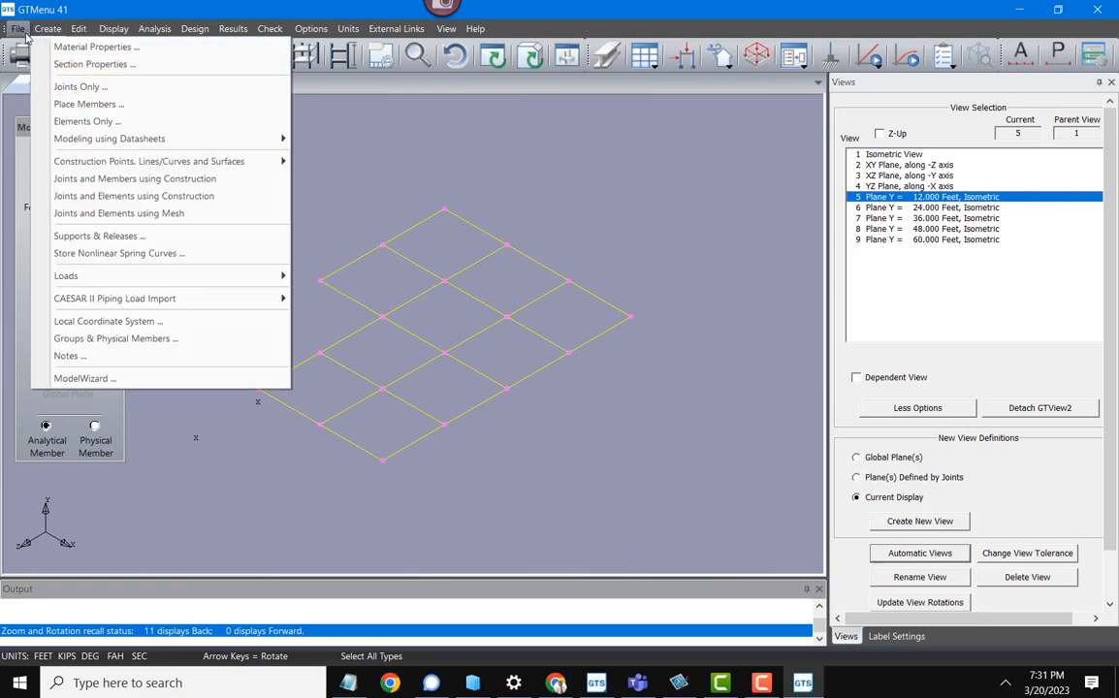
{"action": "left_click", "coordinate": [34, 103]}
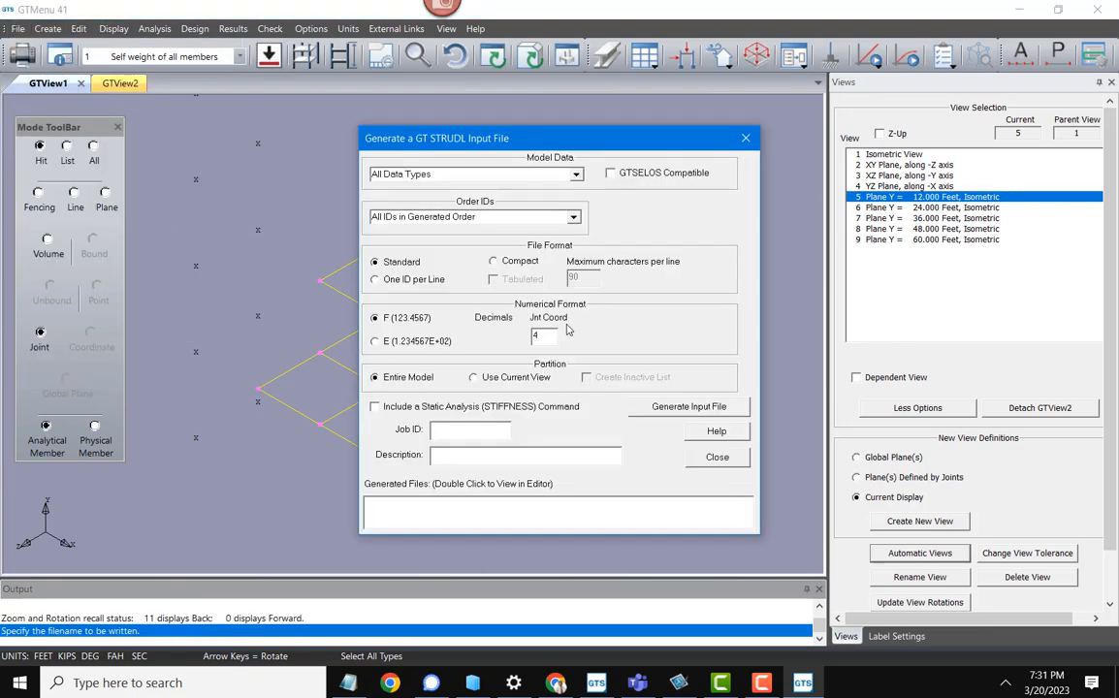
{"action": "left_click", "coordinate": [511, 378]}
{"action": "left_click", "coordinate": [711, 411]}
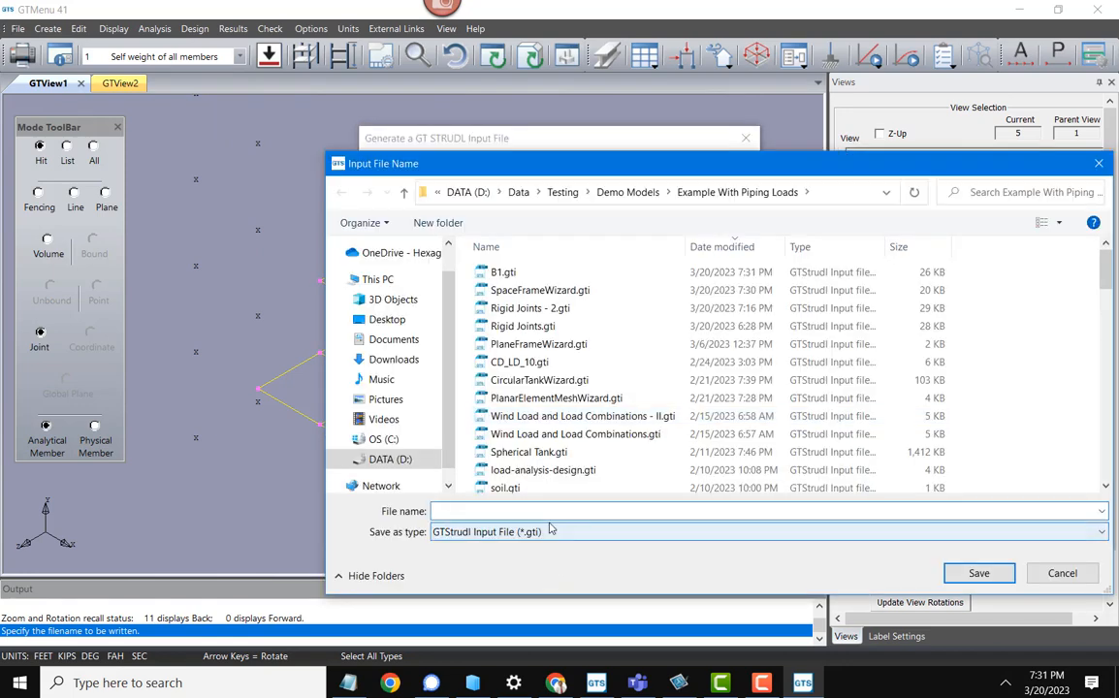
{"action": "type", "text": "V1"}
{"action": "key", "text": "Return"}
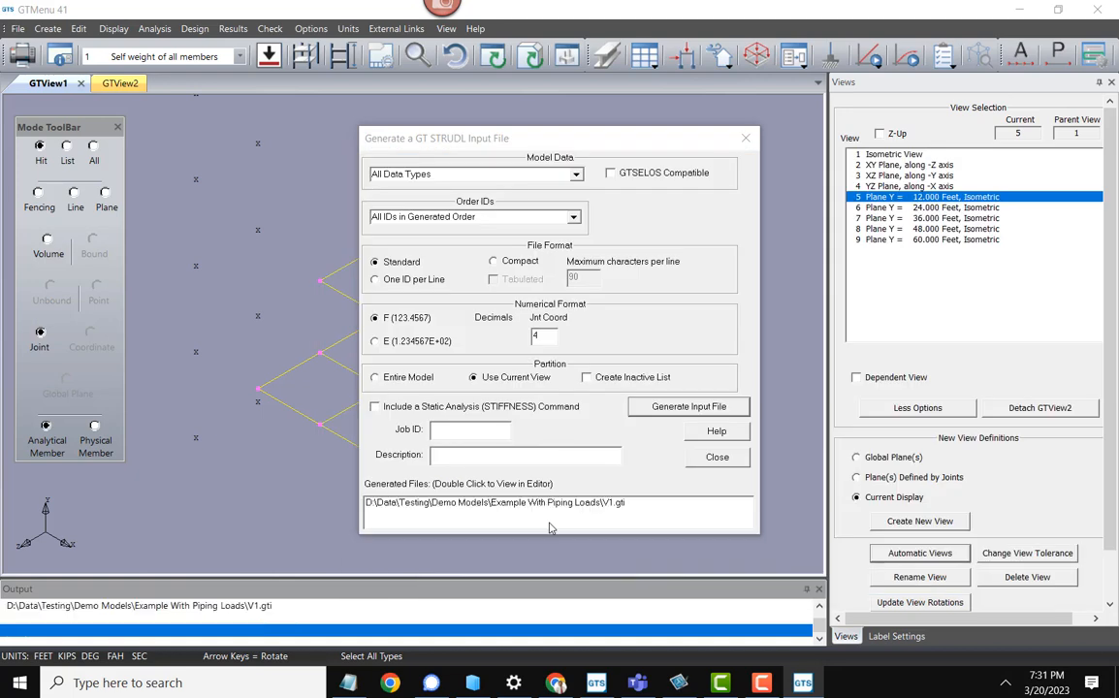
{"action": "left_click", "coordinate": [718, 457]}
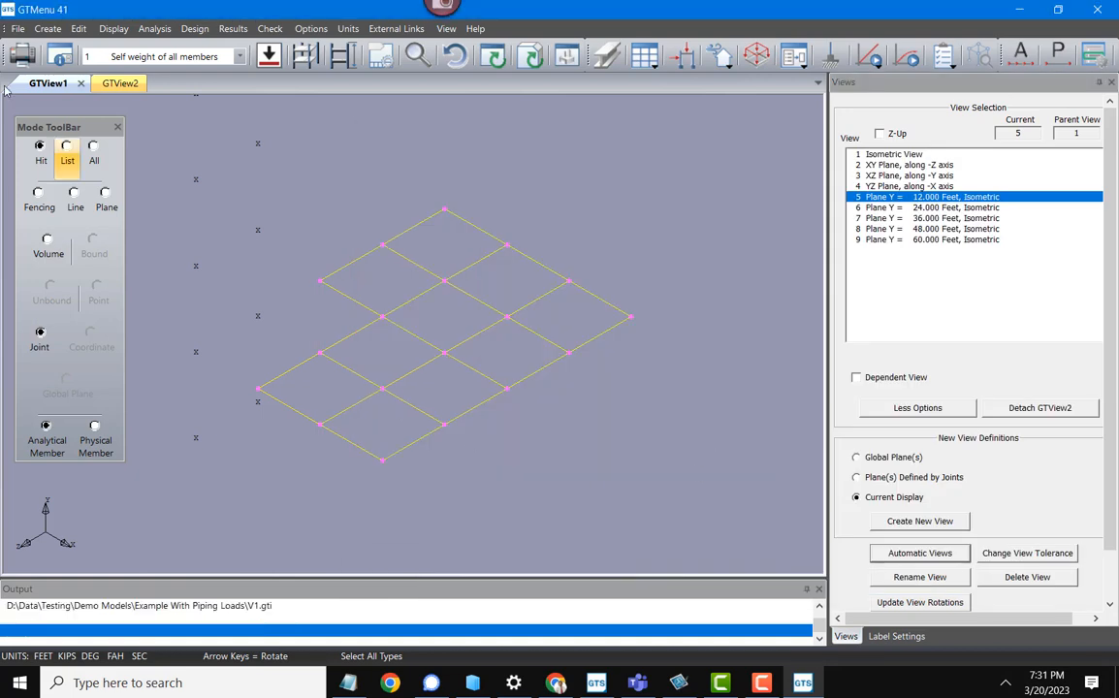
Step: Exit GTMenu and keep the changes made to the model
{"action": "left_click", "coordinate": [16, 29]}
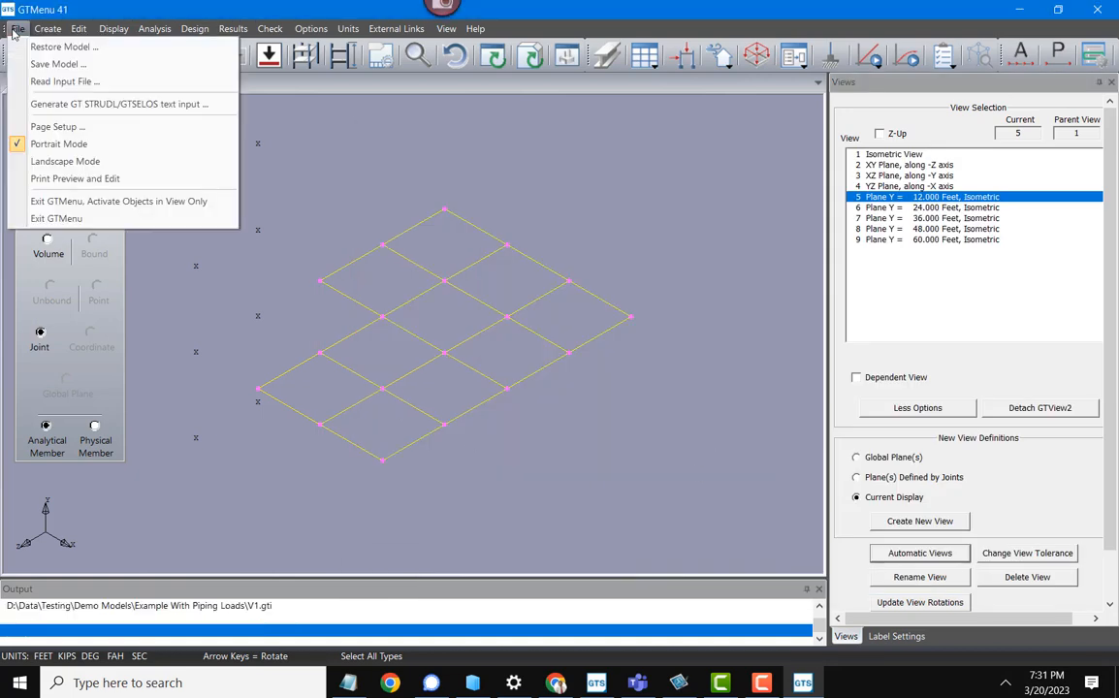
{"action": "left_click", "coordinate": [56, 218]}
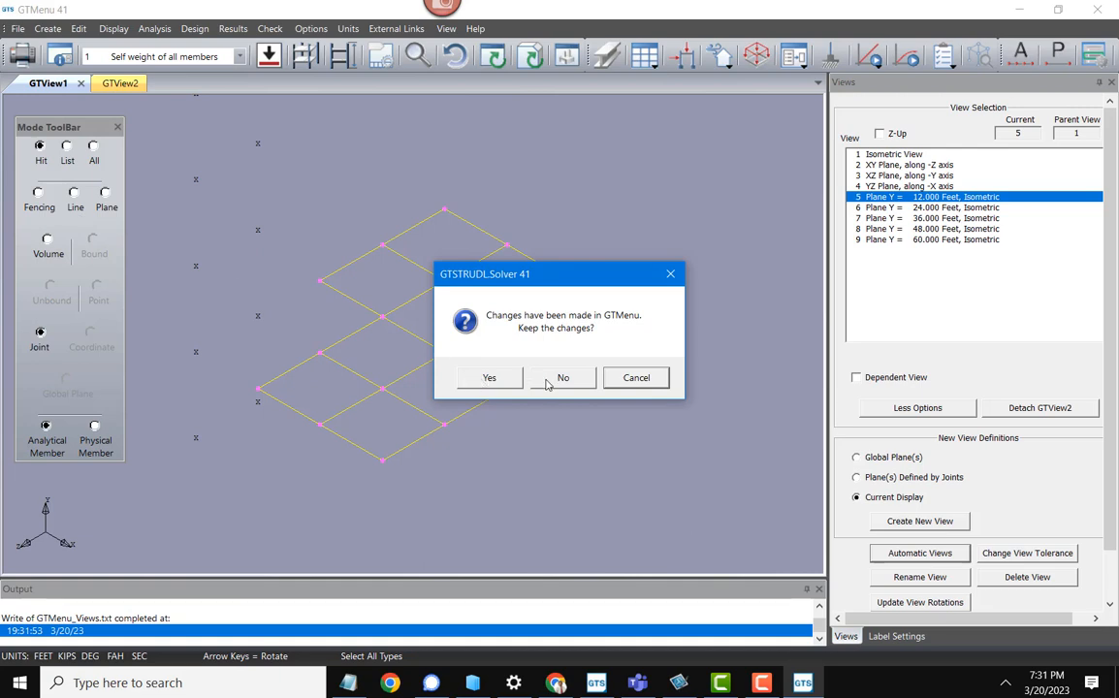
{"action": "left_click", "coordinate": [511, 384]}
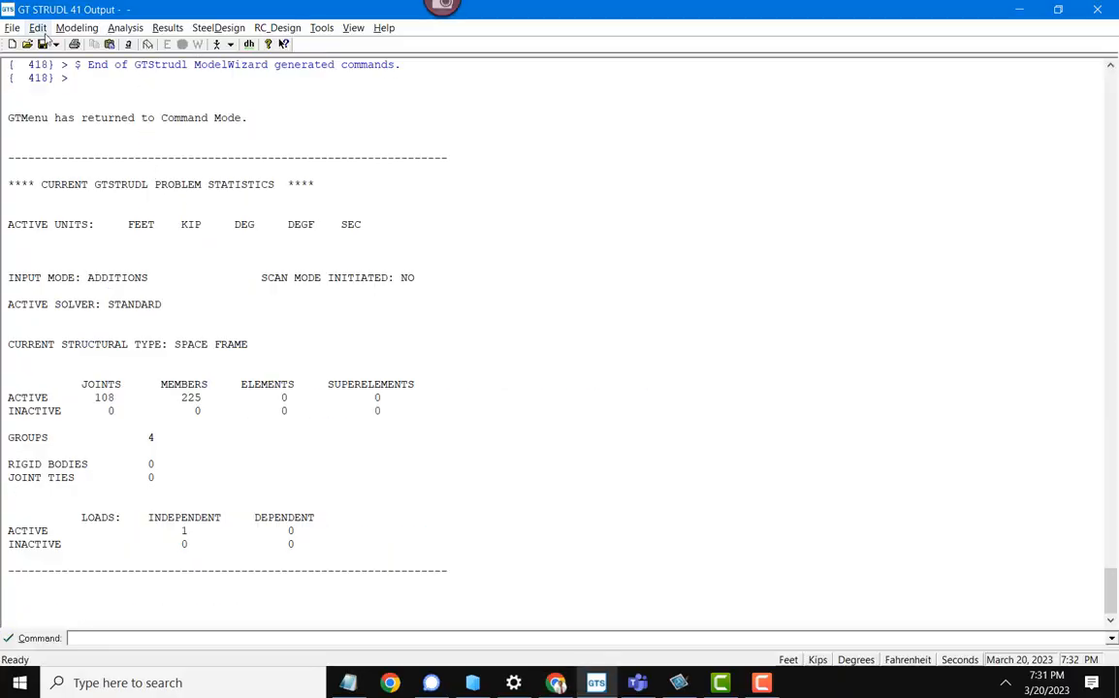
Step: Start a new STRUDL job without saving the output, and begin a new GT Menu project
{"action": "left_click", "coordinate": [13, 27]}
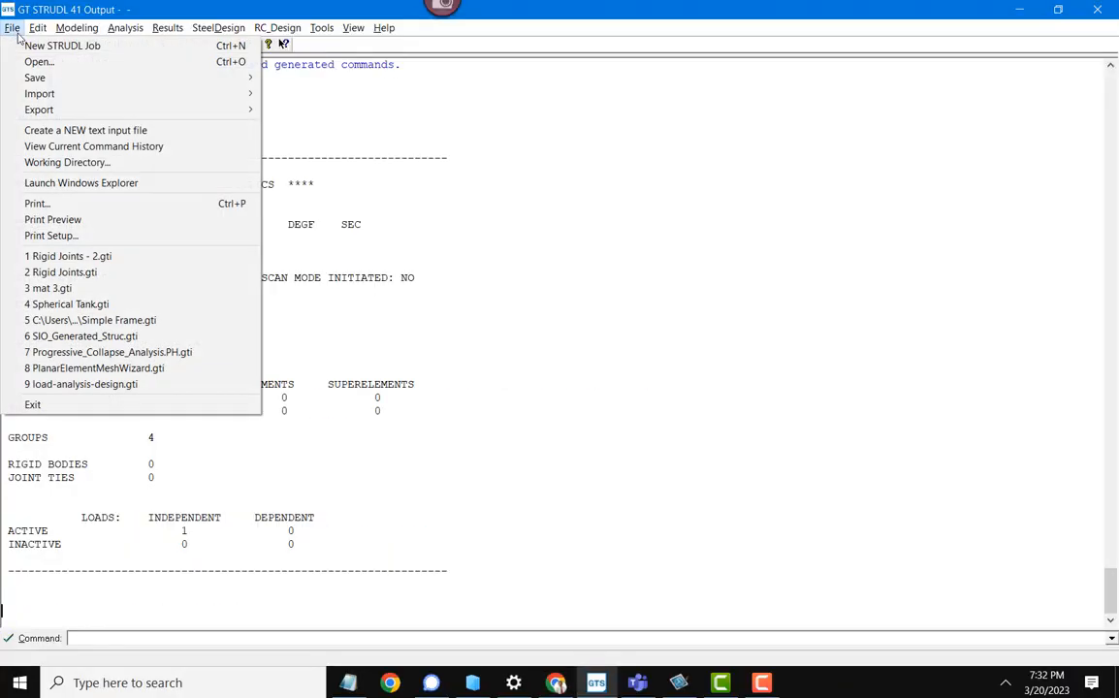
{"action": "left_click", "coordinate": [20, 44]}
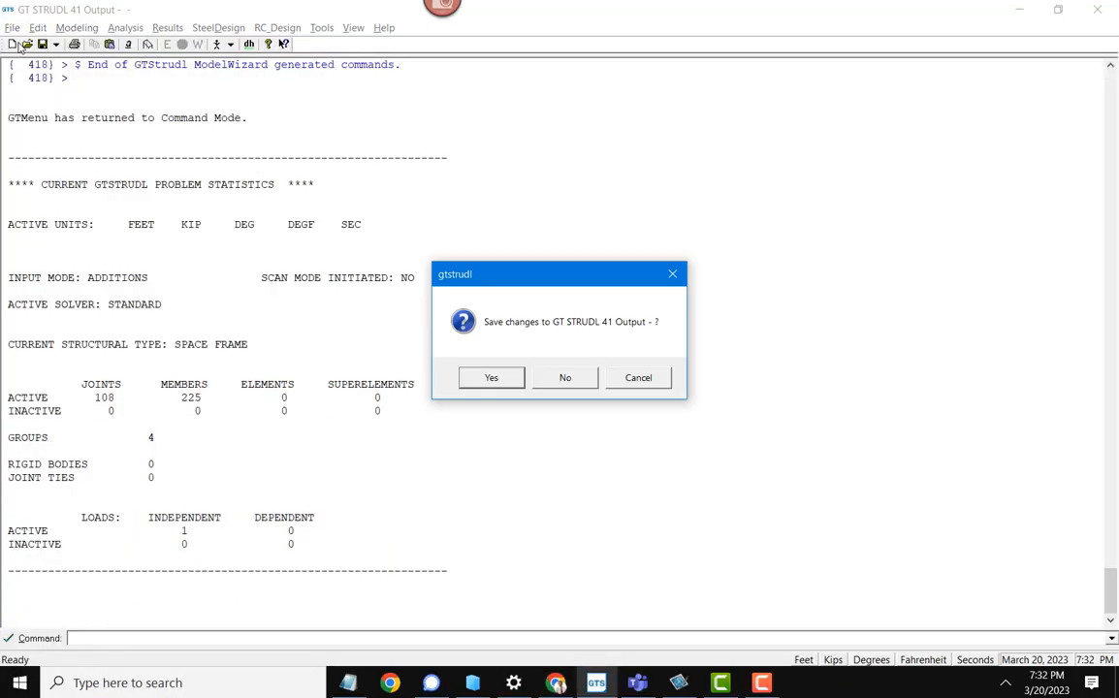
{"action": "left_click", "coordinate": [565, 378]}
{"action": "left_click", "coordinate": [573, 415]}
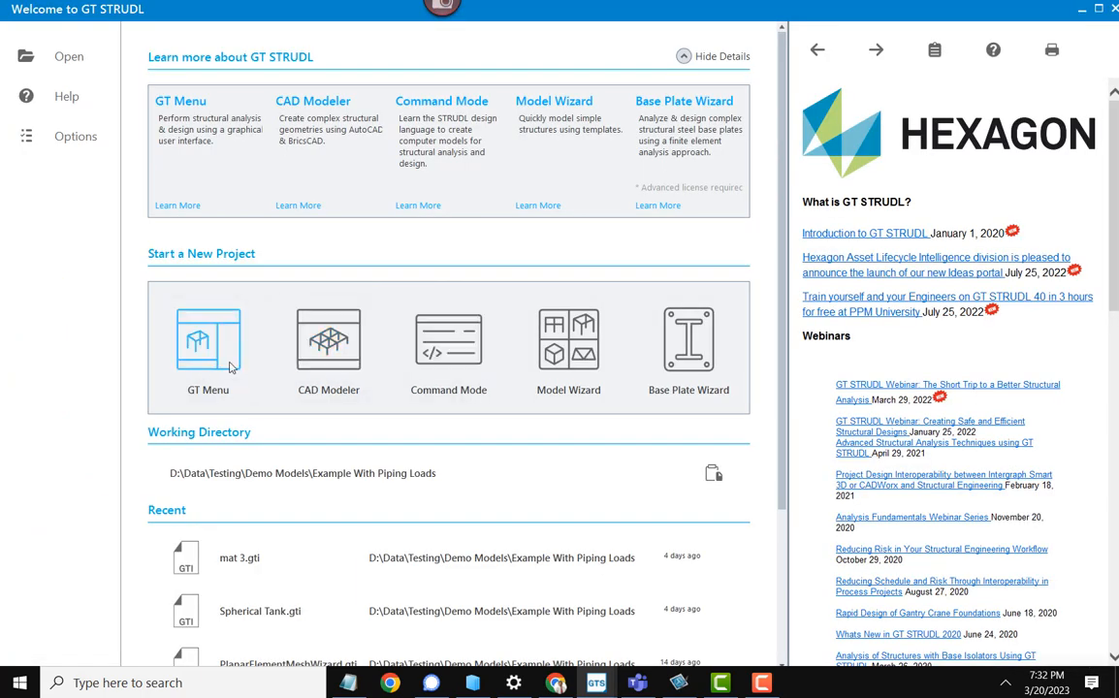
{"action": "left_click", "coordinate": [230, 363]}
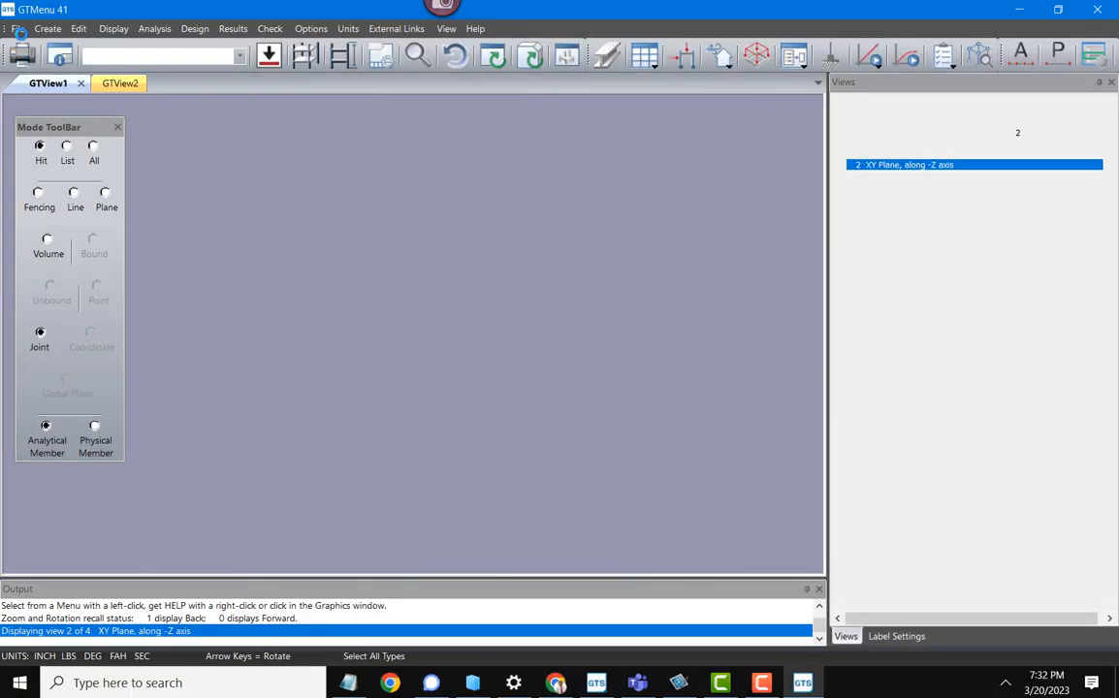
Step: Read the V1 input file into the empty model and show the floor in the Isometric View
{"action": "left_click", "coordinate": [18, 28]}
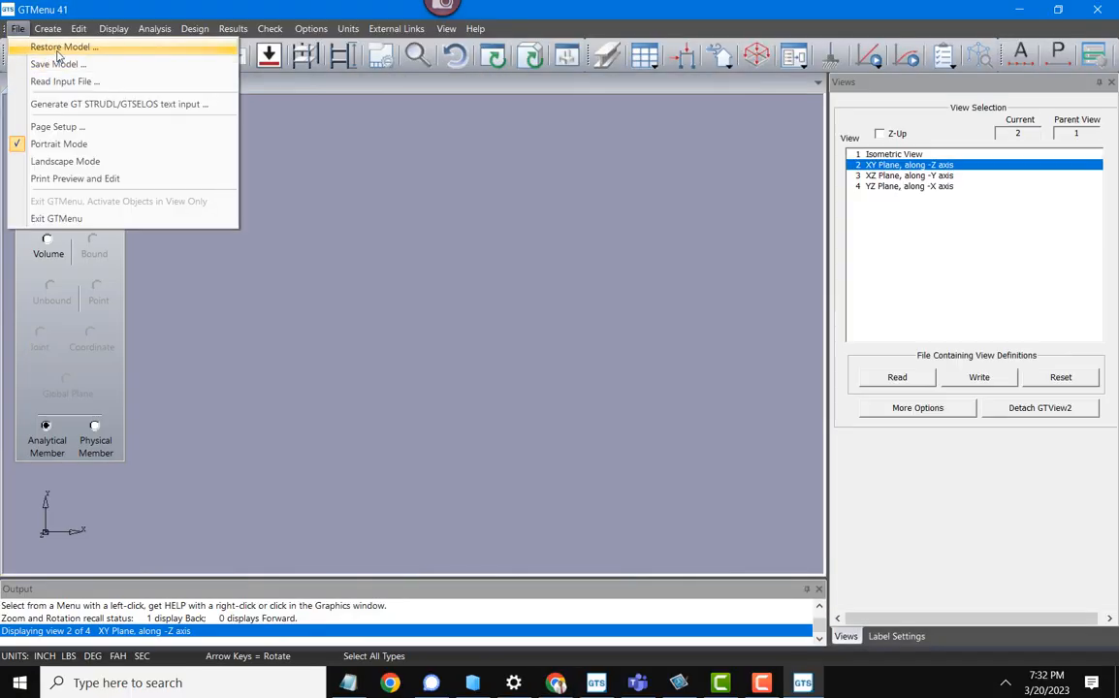
{"action": "left_click", "coordinate": [60, 83]}
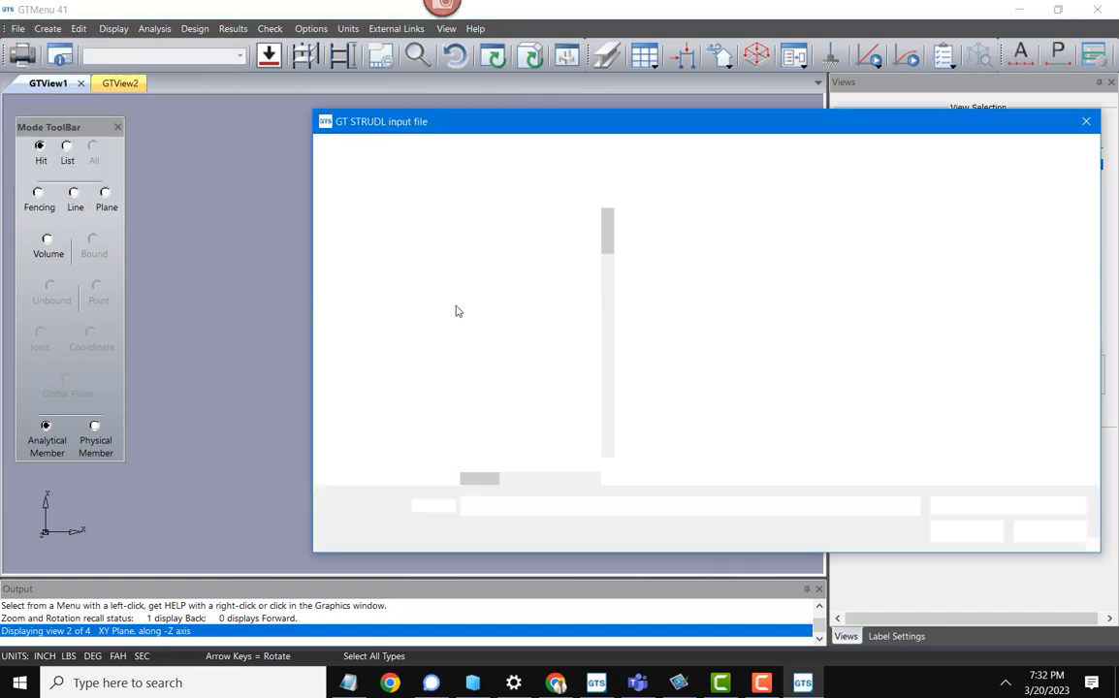
{"action": "double_click", "coordinate": [496, 230]}
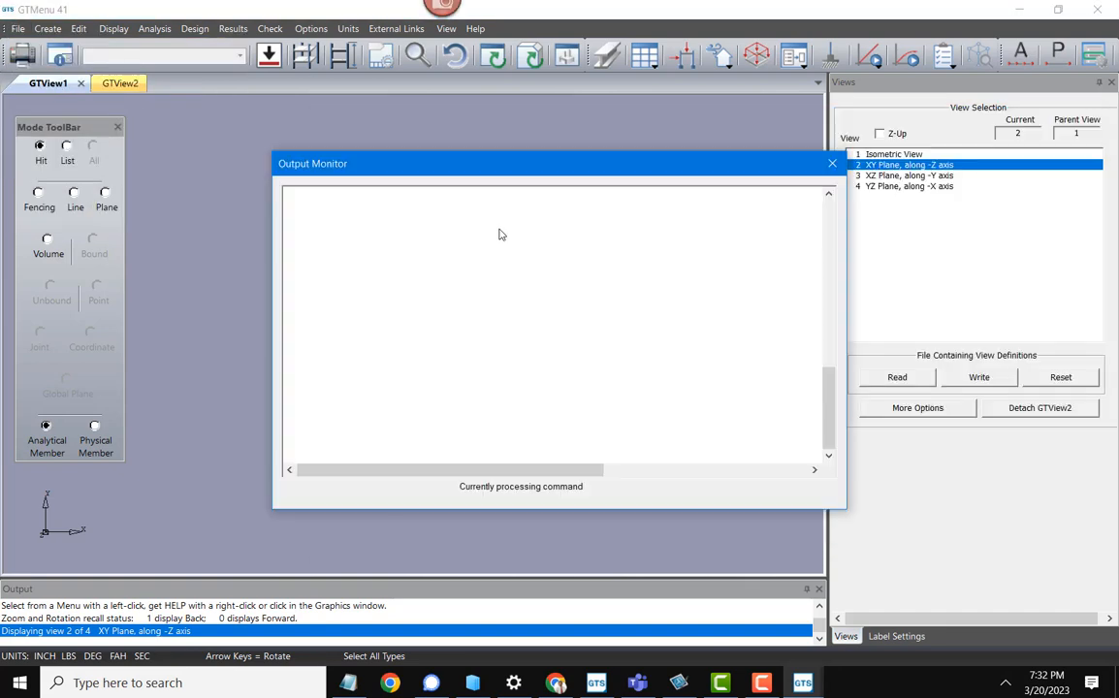
{"action": "left_click", "coordinate": [791, 495]}
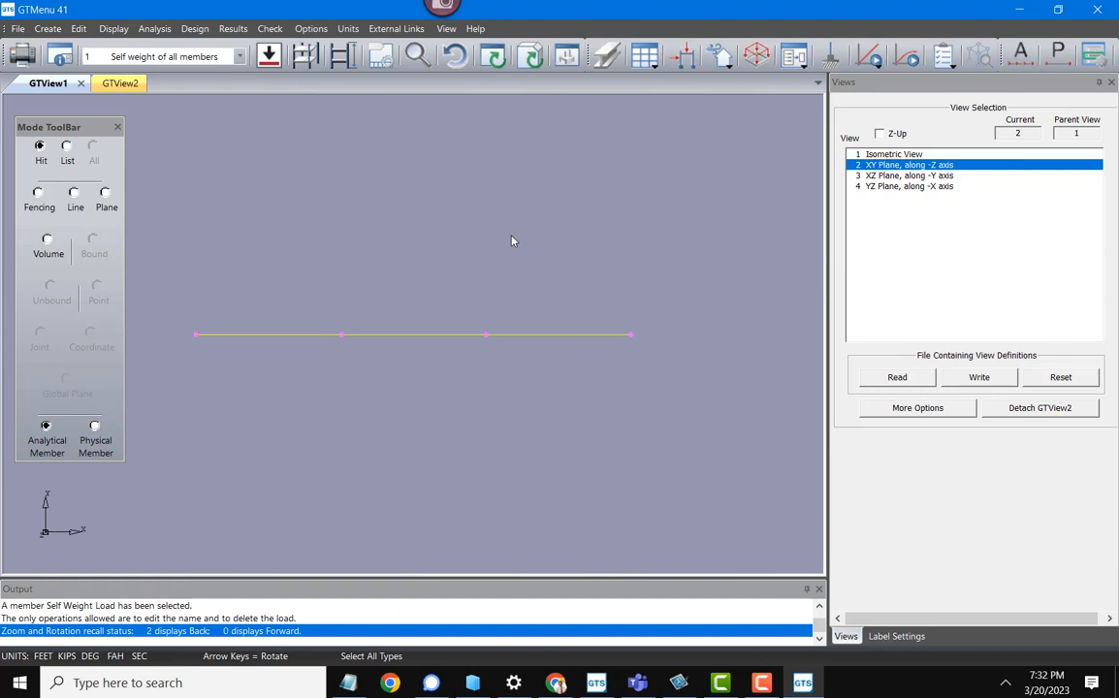
{"action": "left_click", "coordinate": [941, 156]}
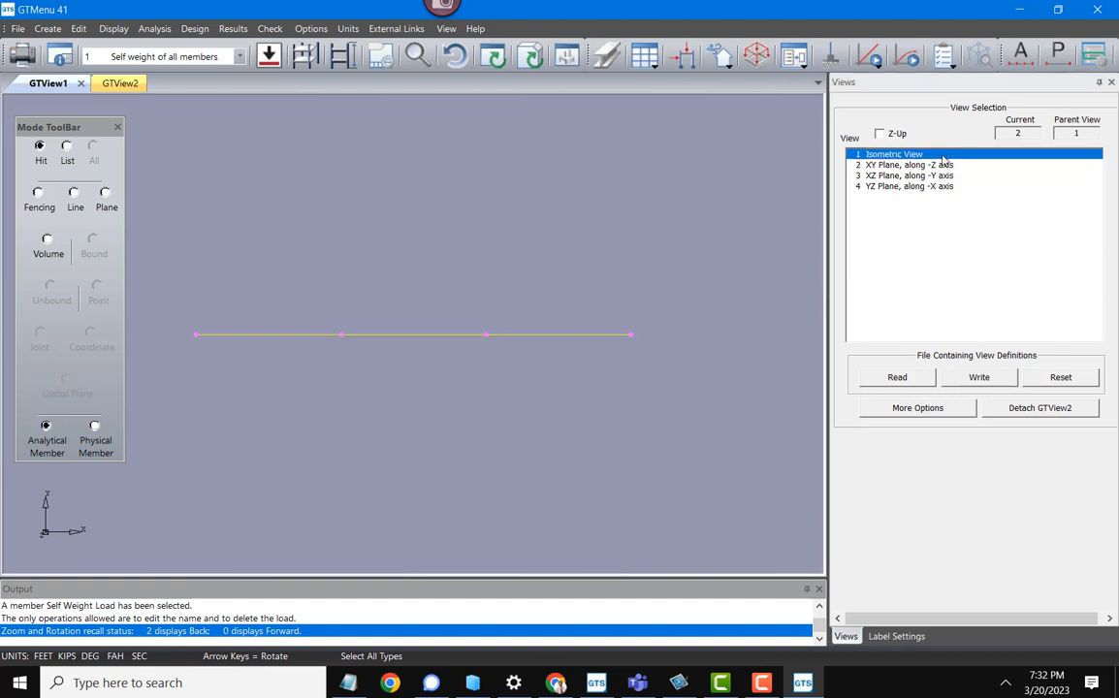
{"action": "left_click", "coordinate": [940, 165]}
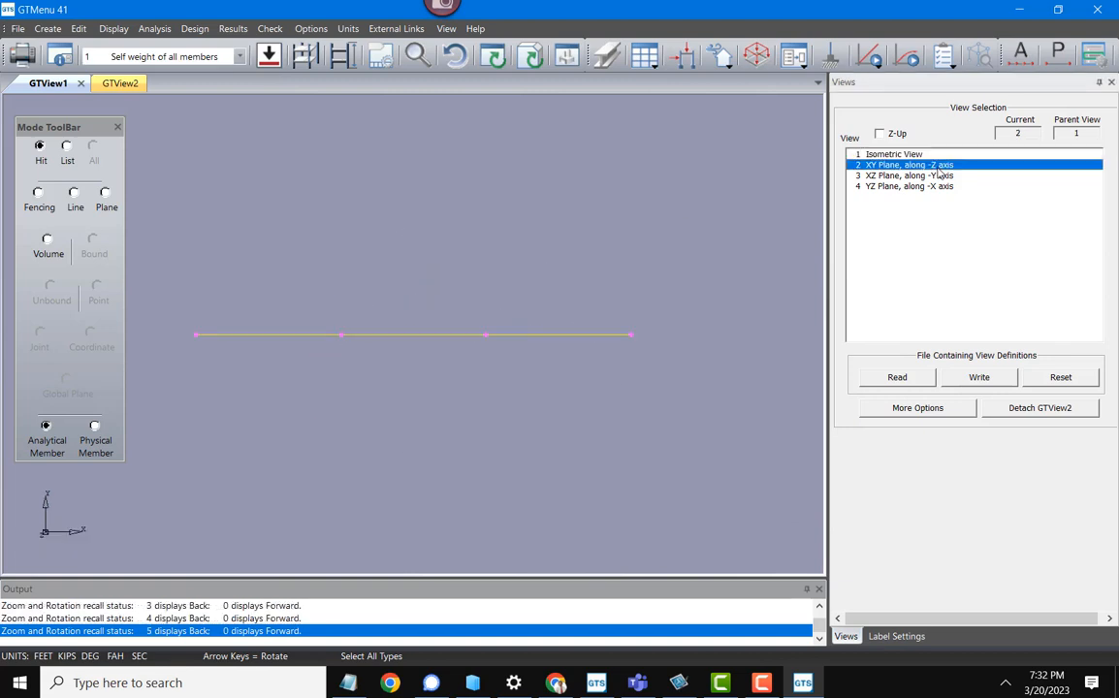
{"action": "left_click", "coordinate": [932, 156]}
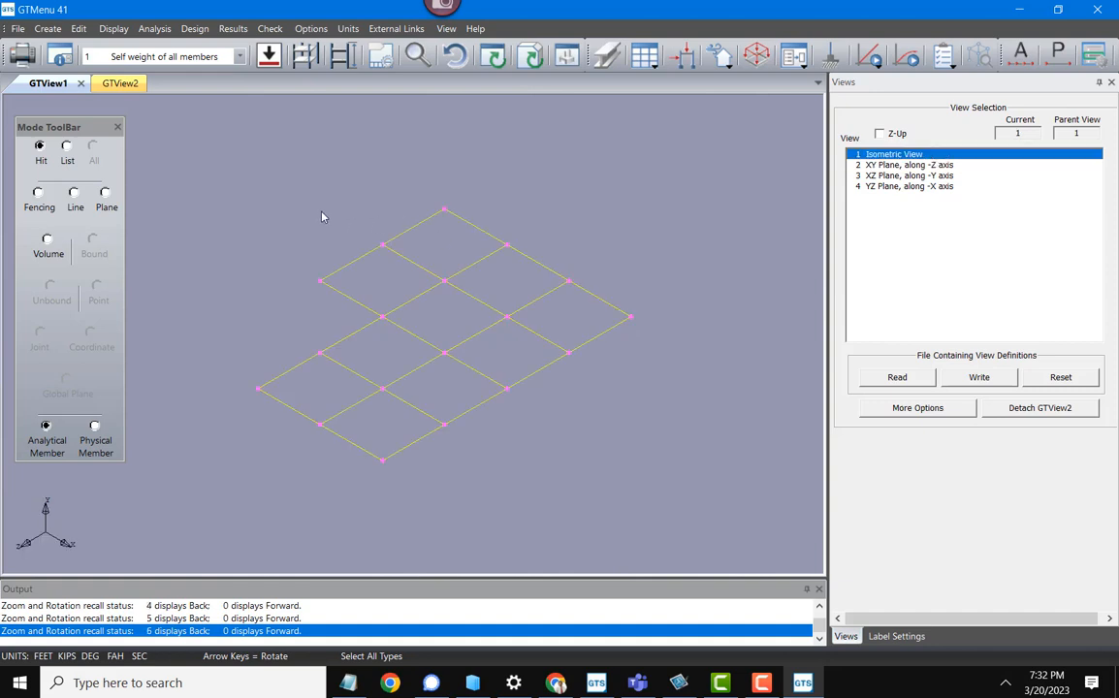
Step: Run the model check for the floor's weight and center of gravity
{"action": "left_click", "coordinate": [320, 30]}
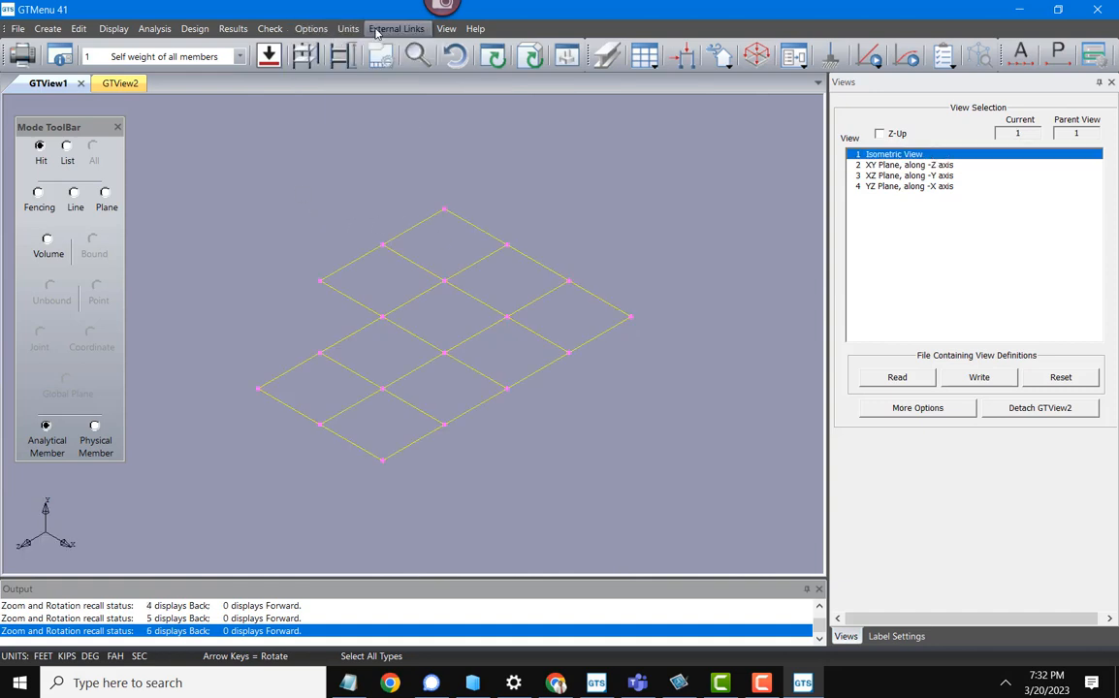
{"action": "mouse_move", "coordinate": [376, 33]}
{"action": "mouse_move", "coordinate": [310, 30]}
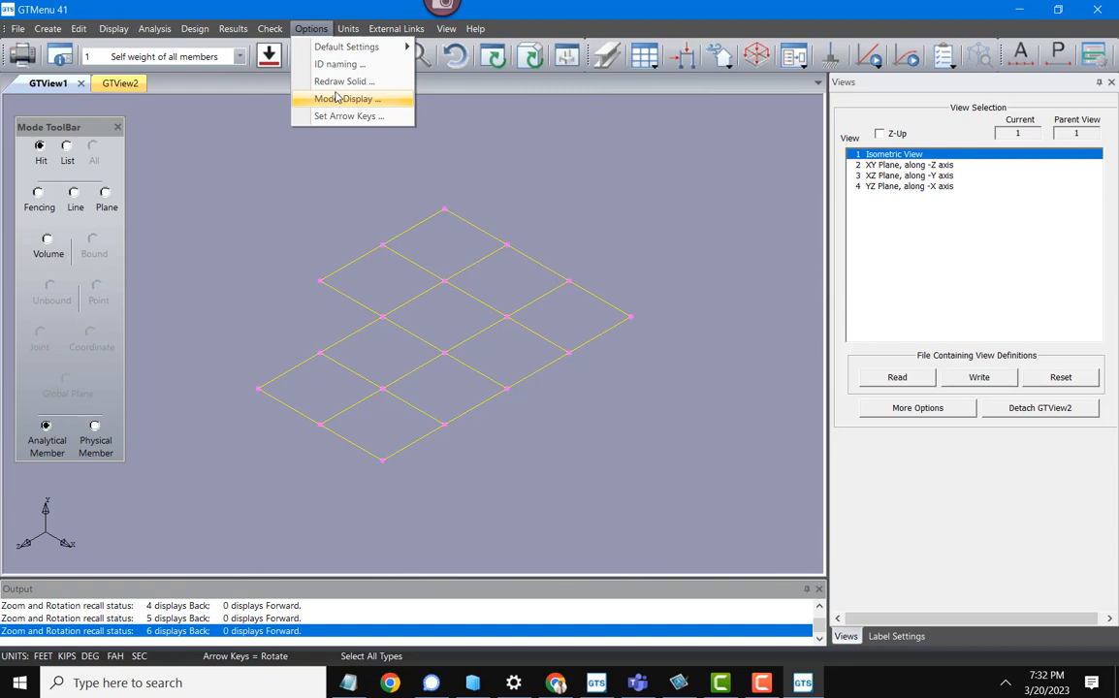
{"action": "mouse_move", "coordinate": [278, 37]}
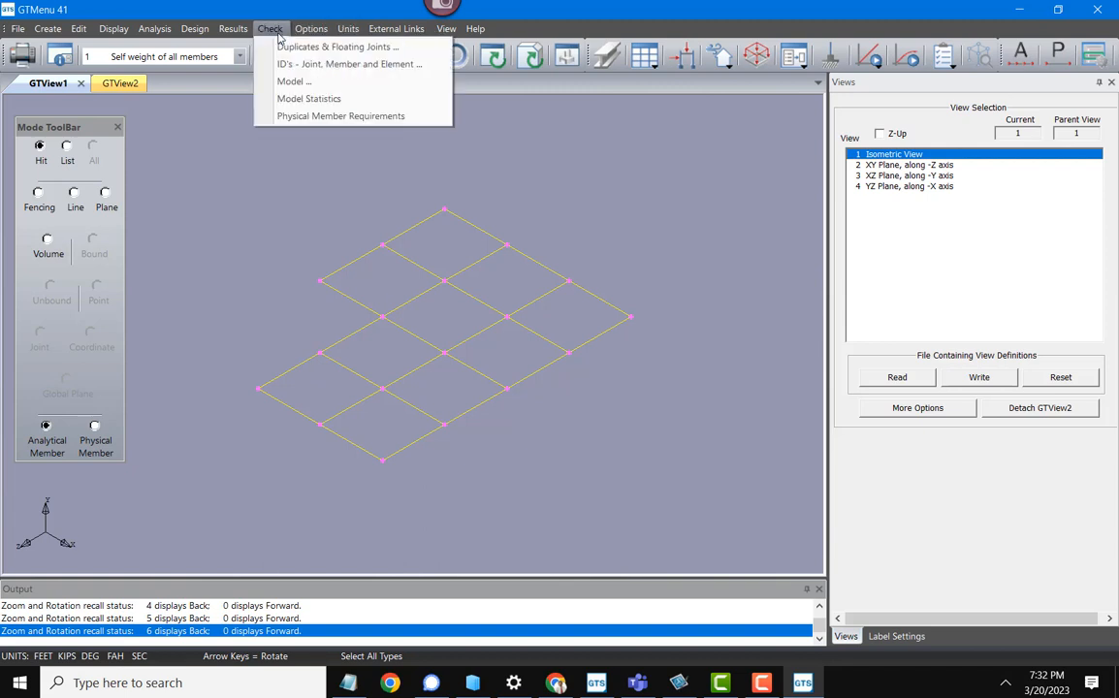
{"action": "left_click", "coordinate": [294, 82]}
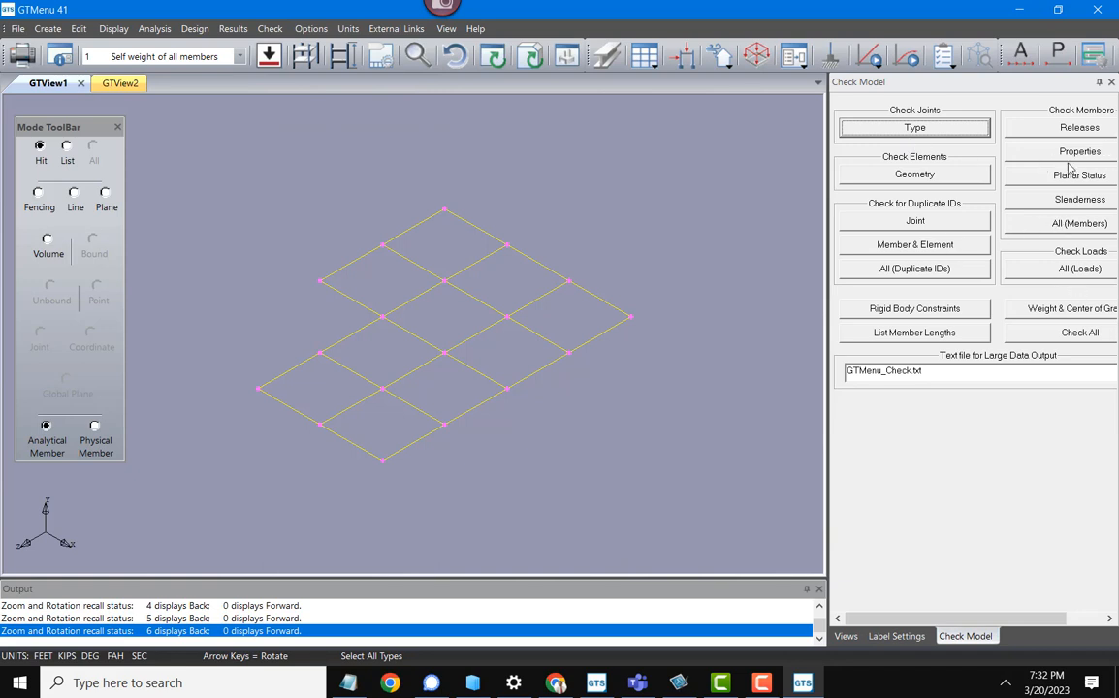
{"action": "left_click", "coordinate": [1060, 308]}
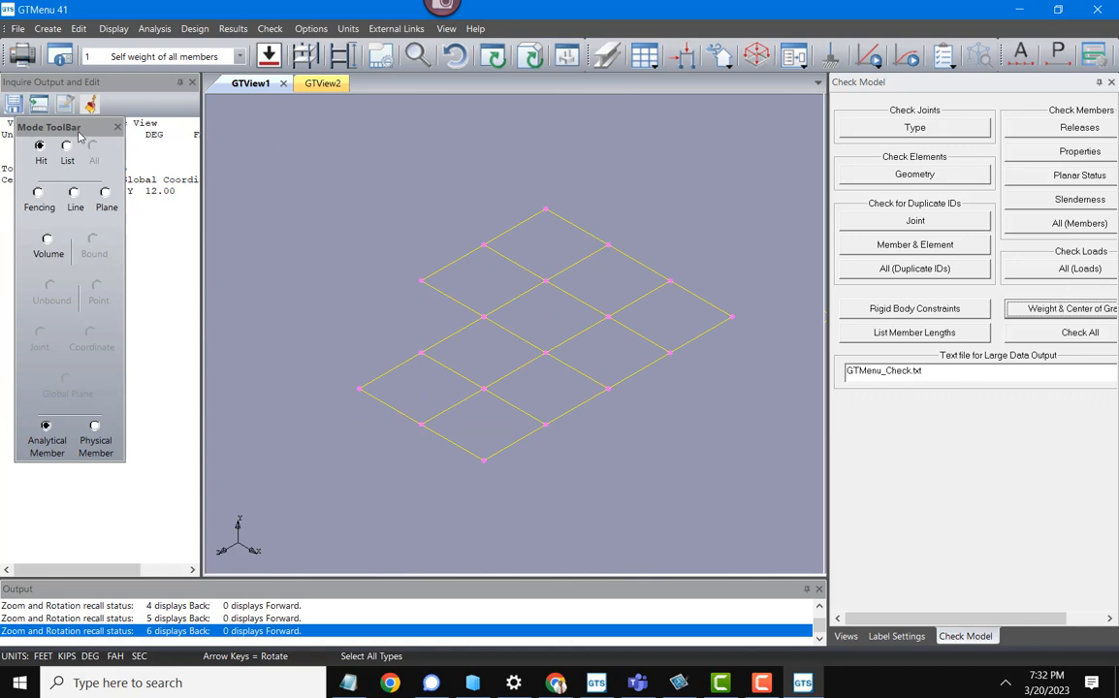
Step: Widen the Inquire Output and Edit pane clear of the Mode ToolBar, and copy all of its text
{"action": "left_click_drag", "start_coordinate": [81, 136], "coordinate": [309, 152]}
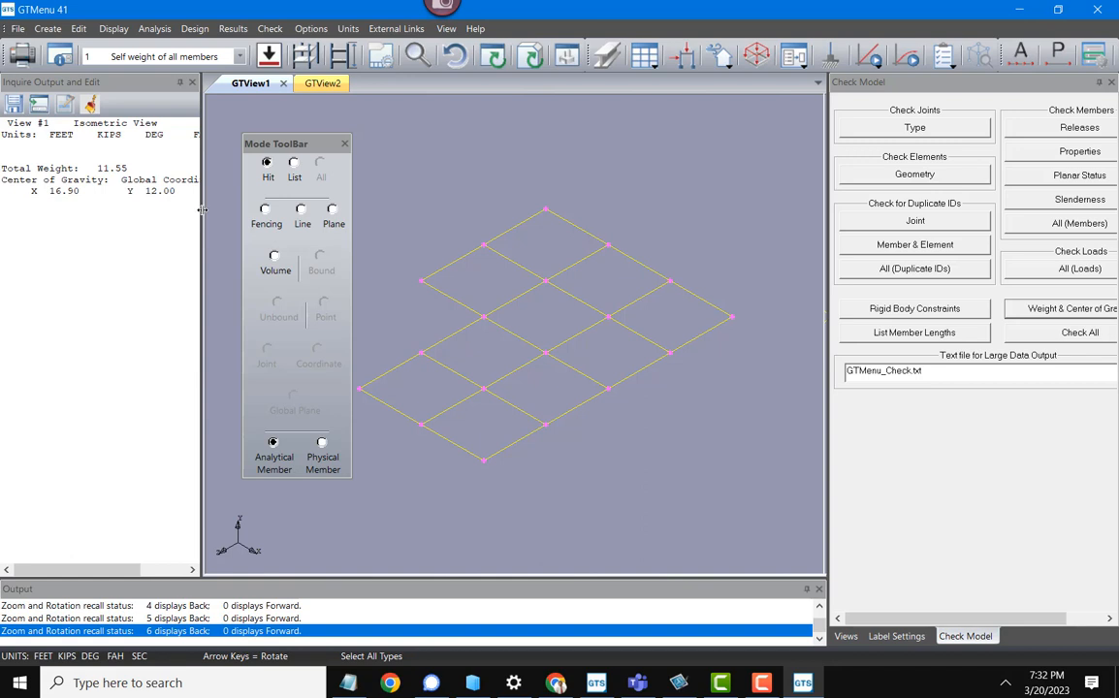
{"action": "left_click_drag", "start_coordinate": [202, 209], "coordinate": [408, 204]}
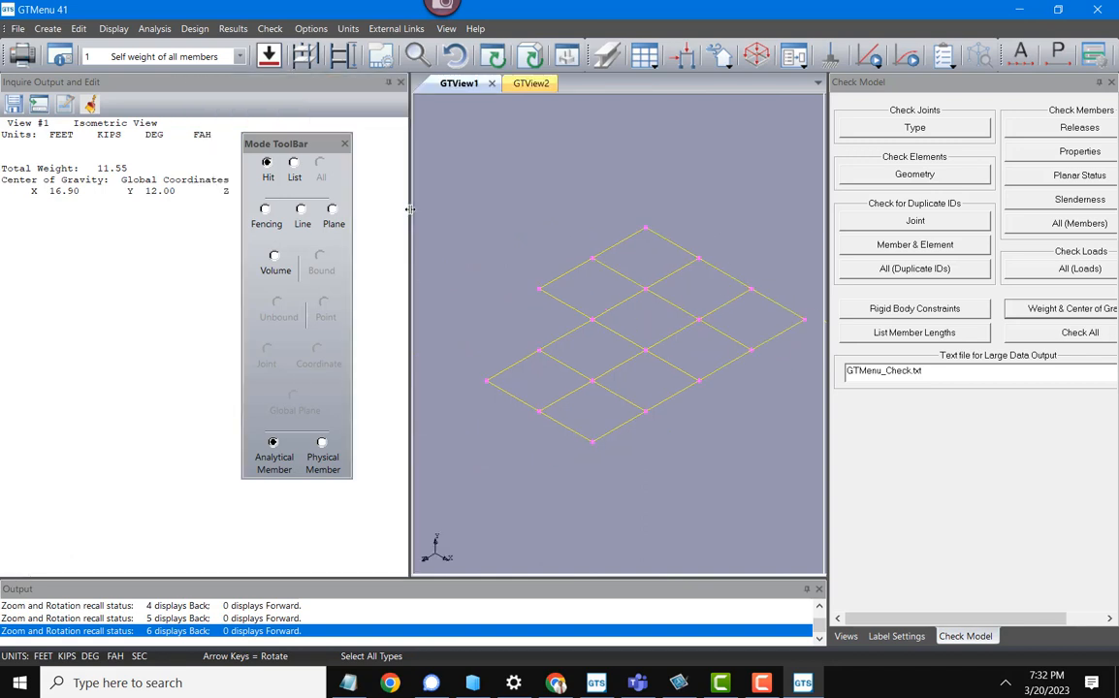
{"action": "left_click", "coordinate": [97, 193]}
{"action": "left_click_drag", "start_coordinate": [252, 145], "coordinate": [417, 132]}
{"action": "right_click", "coordinate": [160, 199]}
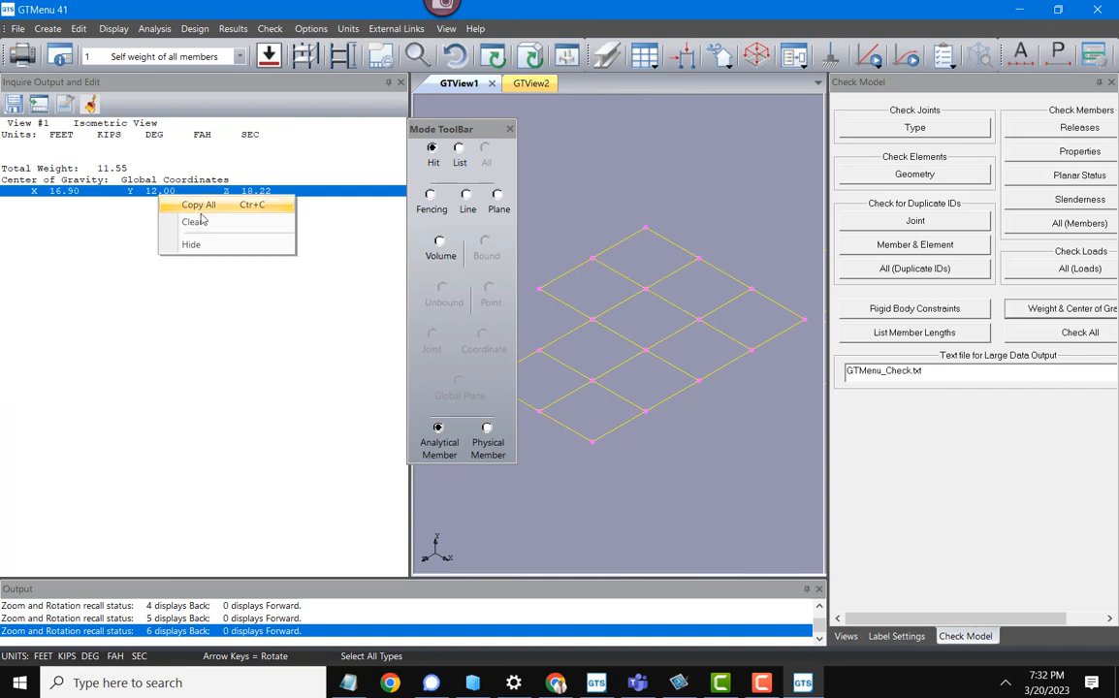
{"action": "left_click", "coordinate": [211, 206]}
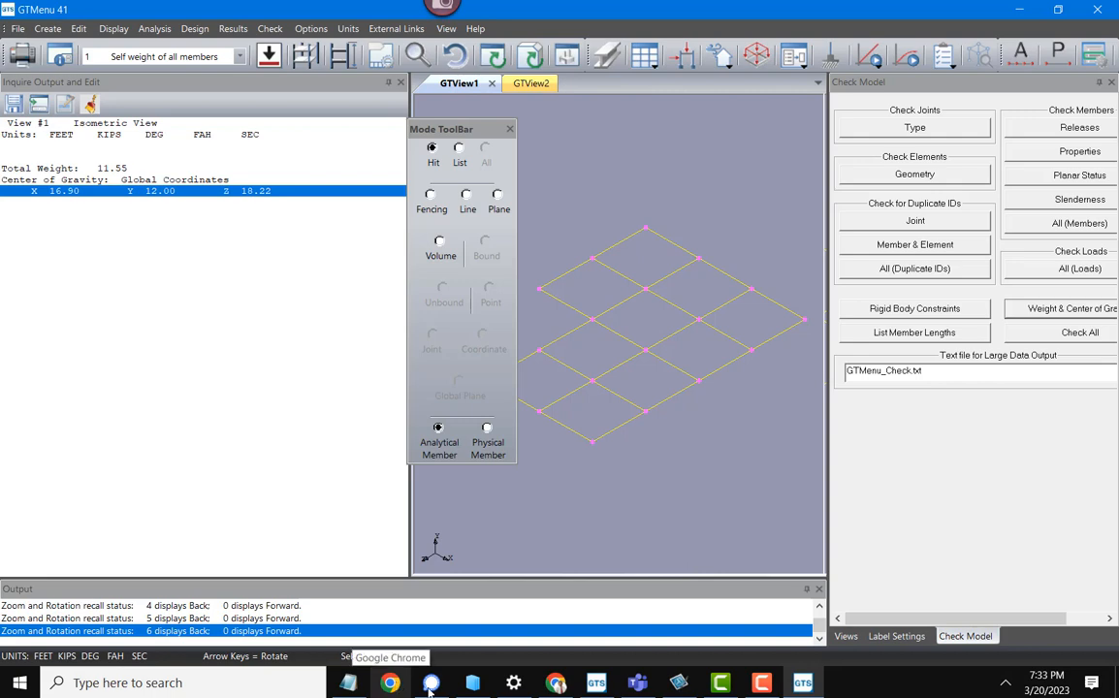
Step: Switch to the Book3 workbook in Excel and paste the copied weight and center-of-gravity output starting at cell B1
{"action": "left_click", "coordinate": [551, 689]}
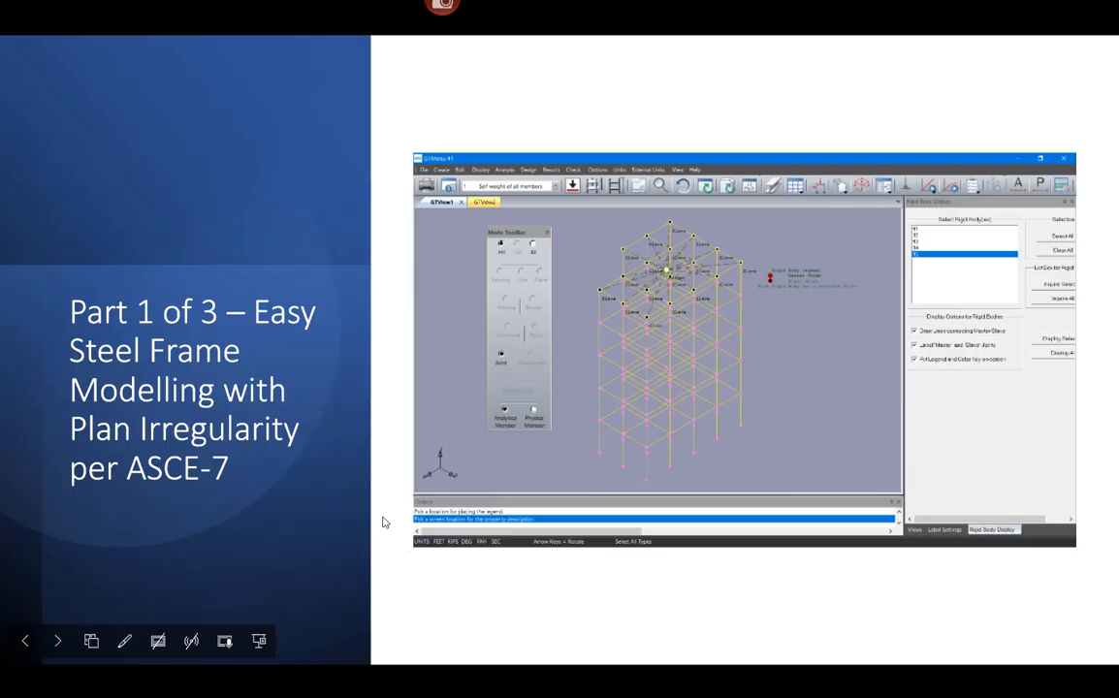
{"action": "key", "text": "Escape"}
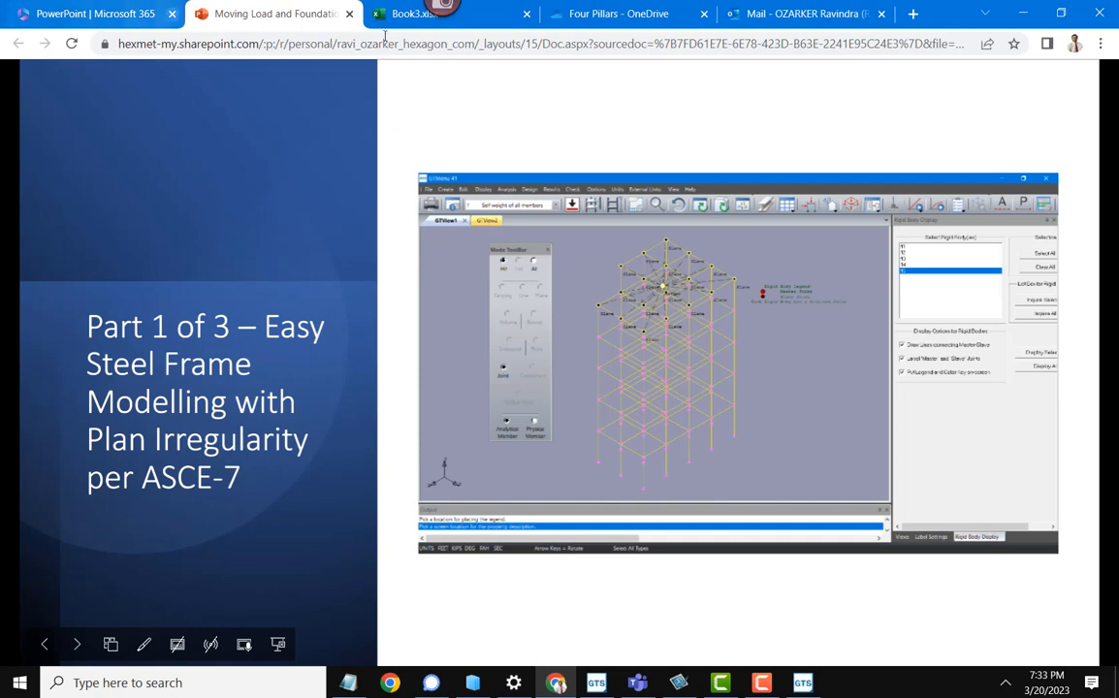
{"action": "left_click", "coordinate": [406, 15]}
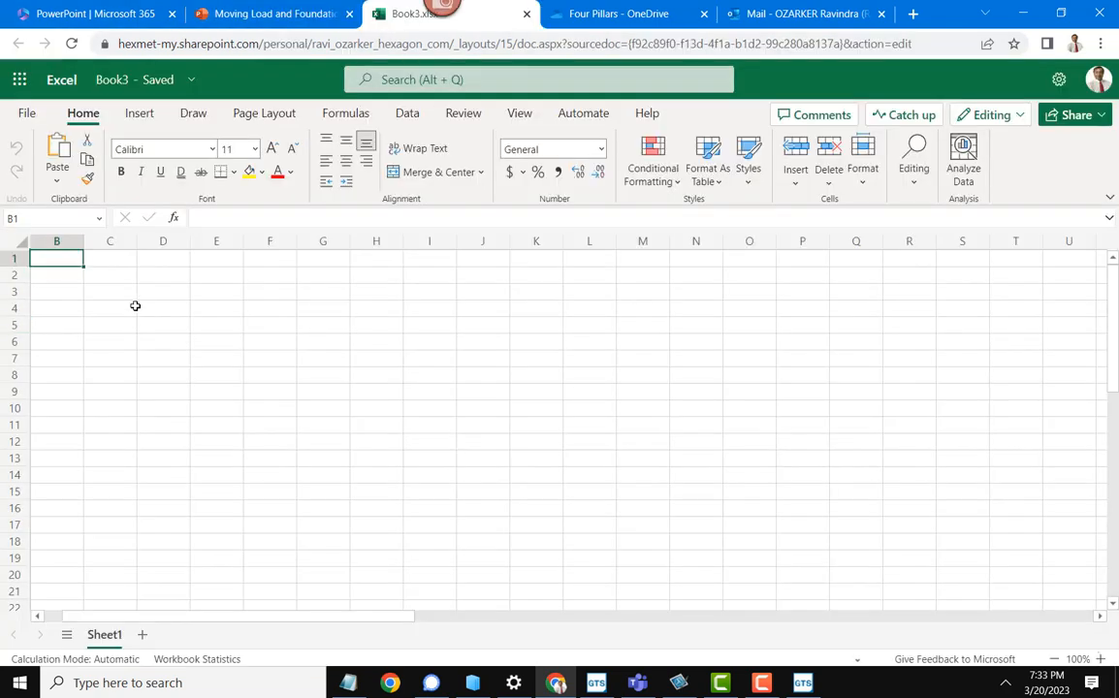
{"action": "key", "text": "ctrl+v"}
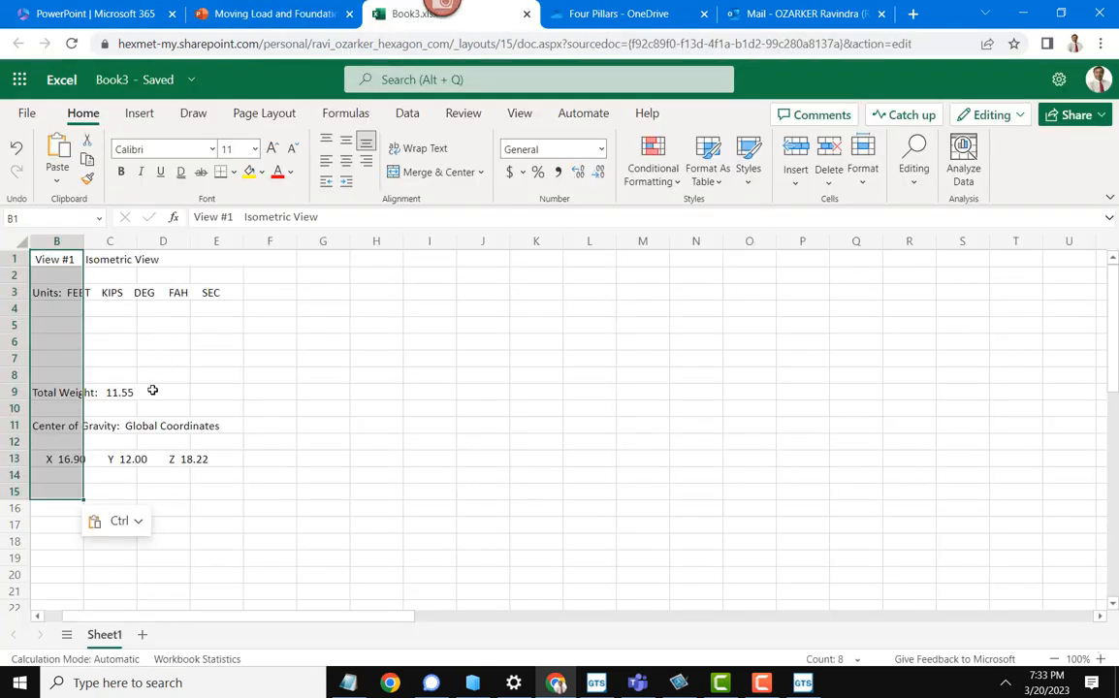
Step: Delete rows 1 to 12 above the center-of-gravity coordinates and split the coordinate line into columns using the space delimiter
{"action": "left_click_drag", "start_coordinate": [15, 259], "coordinate": [12, 443]}
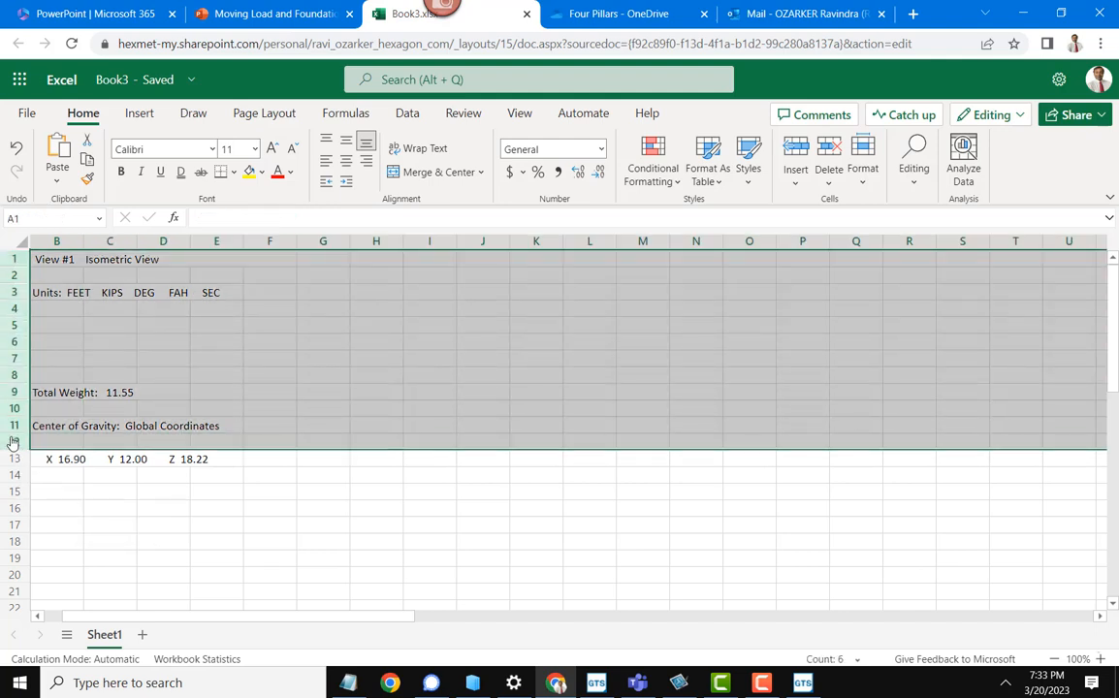
{"action": "key", "text": "ctrl+minus"}
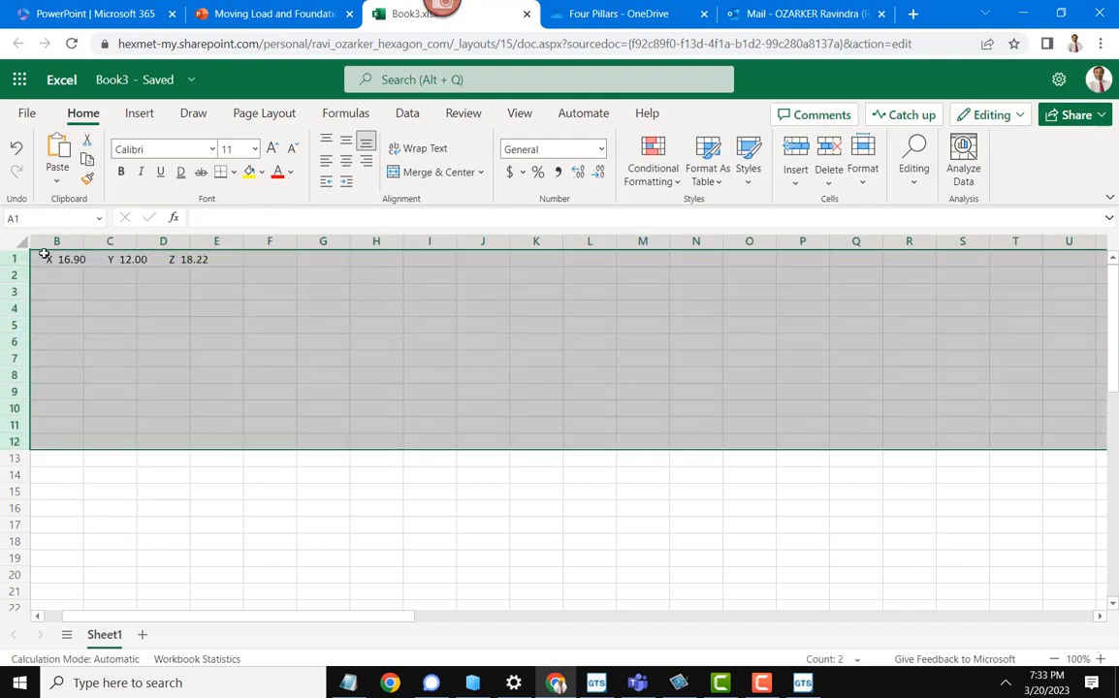
{"action": "left_click", "coordinate": [47, 257]}
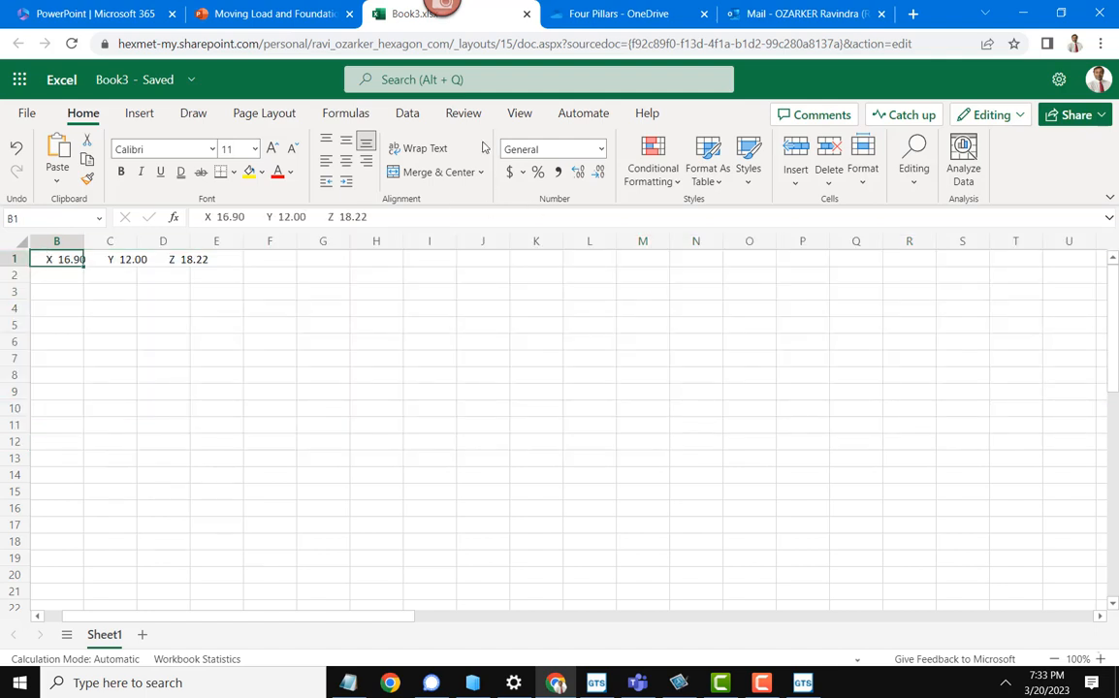
{"action": "left_click", "coordinate": [407, 114]}
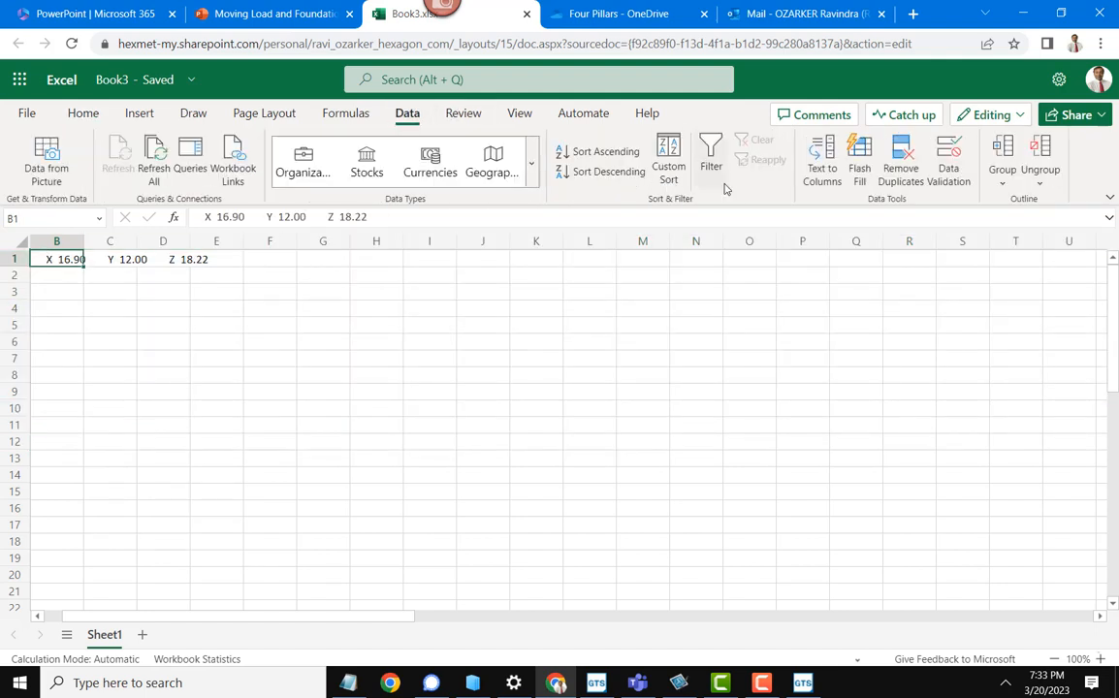
{"action": "left_click", "coordinate": [822, 171]}
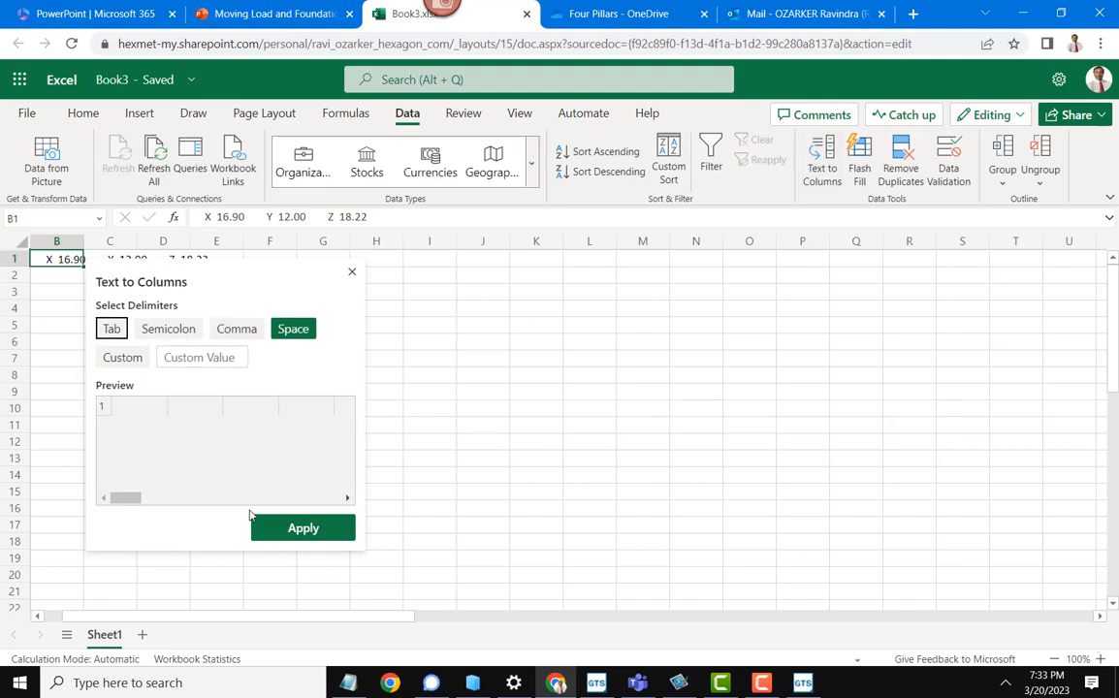
{"action": "left_click", "coordinate": [285, 533]}
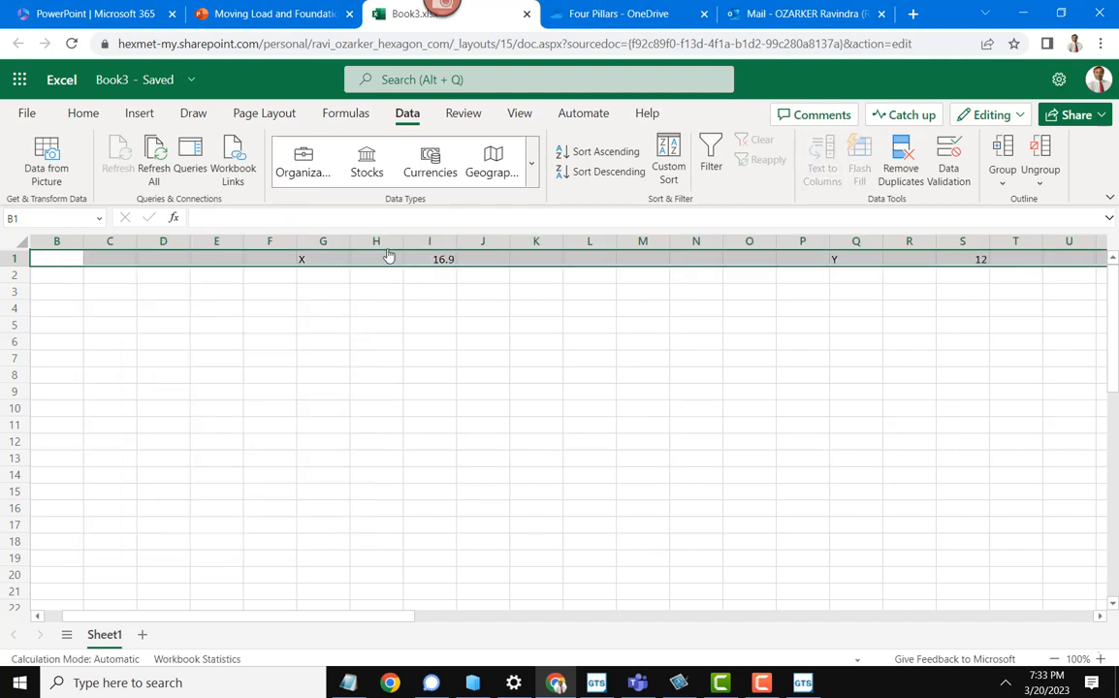
Step: Delete the blank and axis-letter columns so the X, Y and Z values occupy cells B1, C1 and D1
{"action": "left_click_drag", "start_coordinate": [388, 244], "coordinate": [104, 265]}
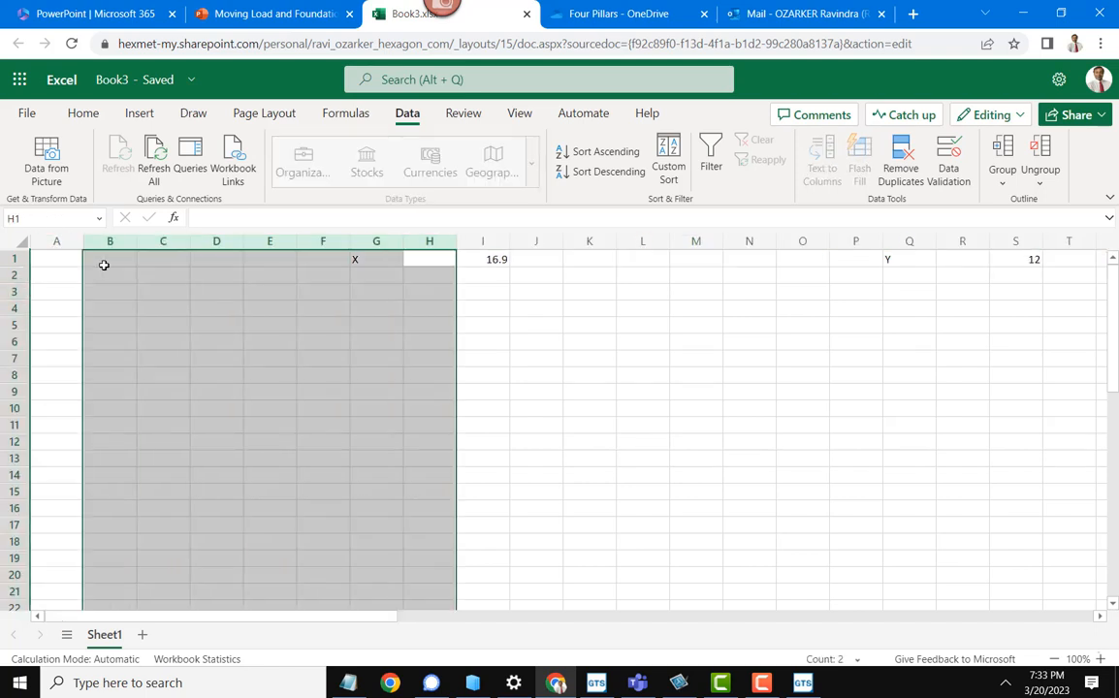
{"action": "key", "text": "ctrl+minus"}
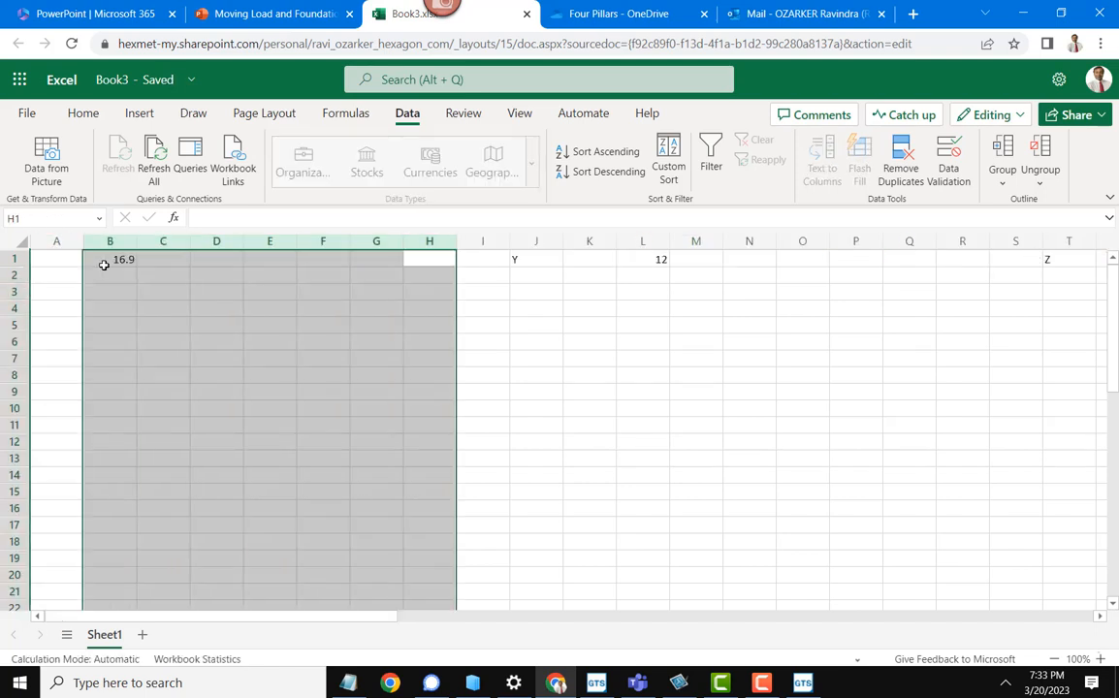
{"action": "left_click", "coordinate": [165, 243]}
{"action": "left_click", "coordinate": [589, 243], "text": "shift"}
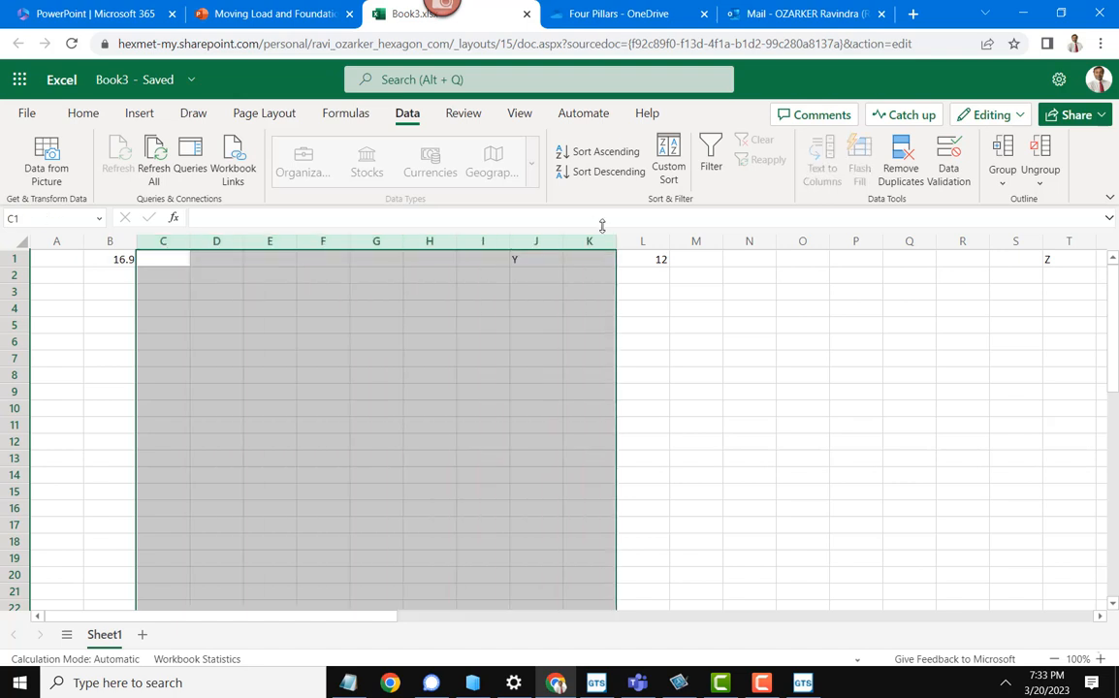
{"action": "key", "text": "ctrl+minus"}
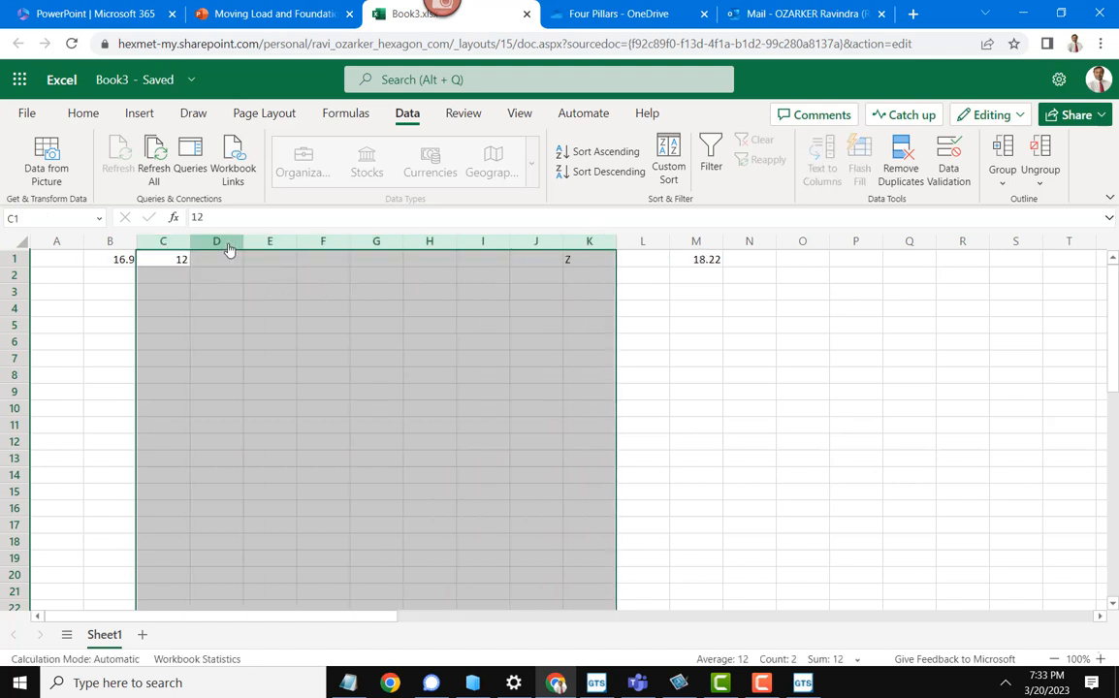
{"action": "left_click", "coordinate": [221, 243]}
{"action": "left_click", "coordinate": [636, 241], "text": "shift"}
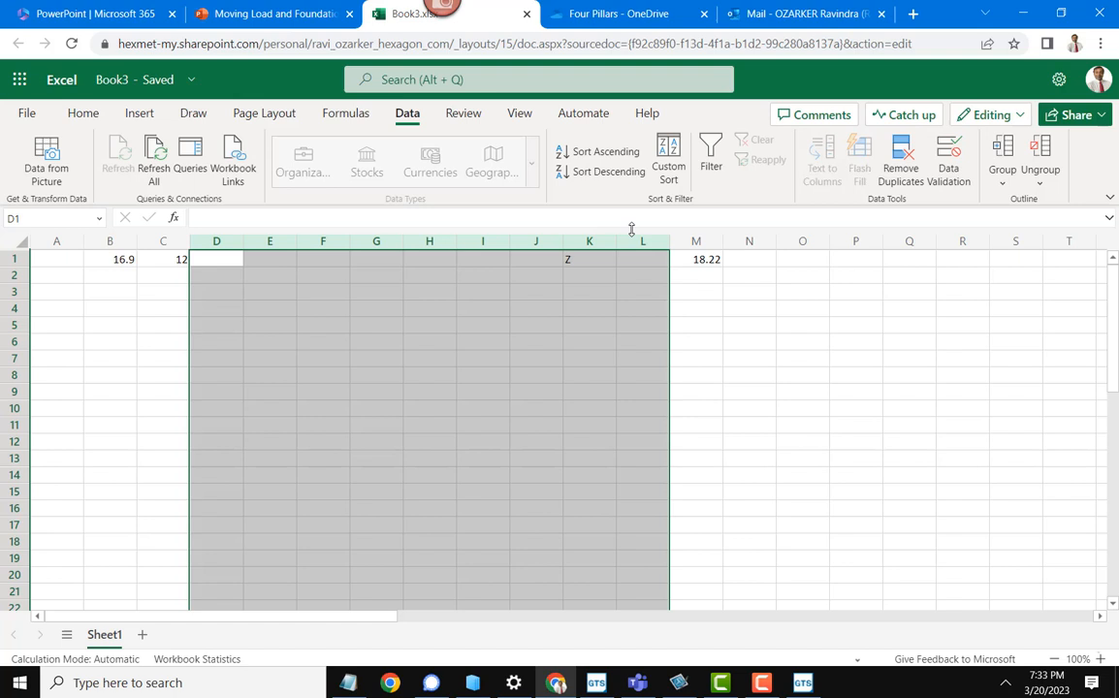
{"action": "key", "text": "ctrl+minus"}
Step: Enter 1000 in cell A1 and 1001 in cell A2
{"action": "left_click", "coordinate": [58, 259]}
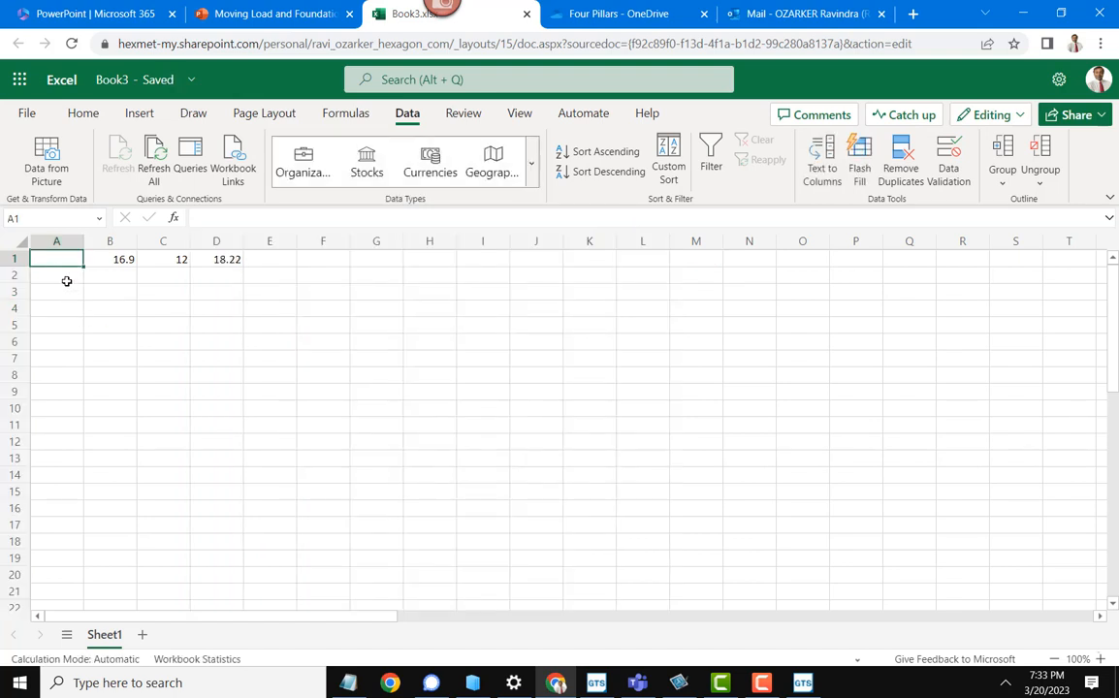
{"action": "type", "text": "10"}
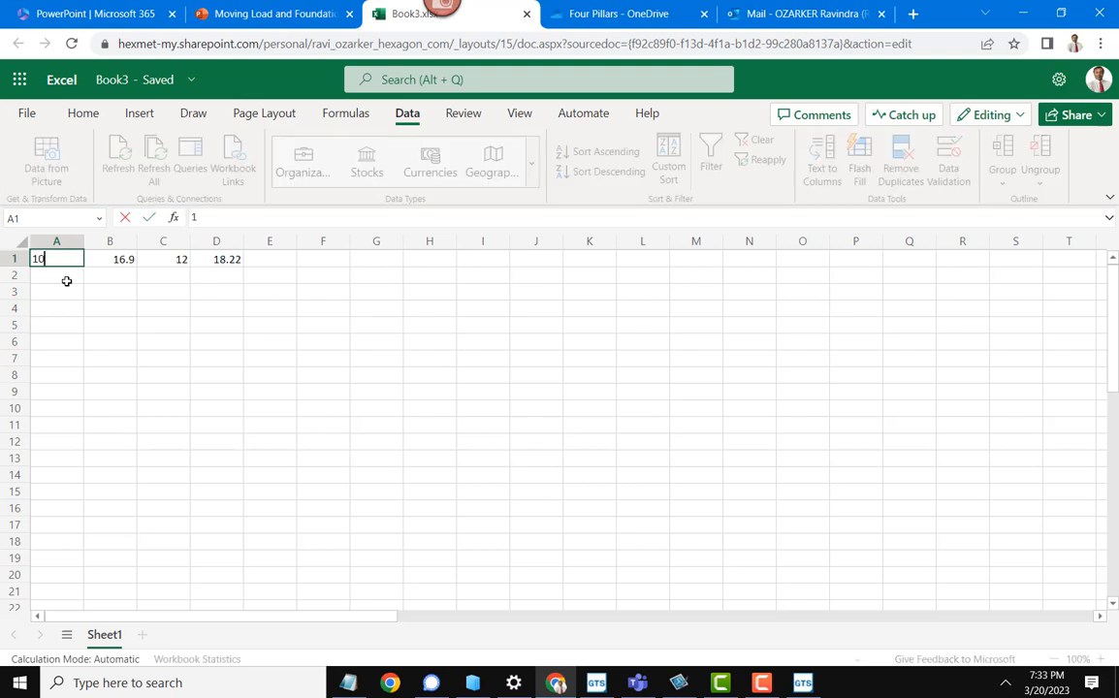
{"action": "type", "text": "00"}
{"action": "key", "text": "Return"}
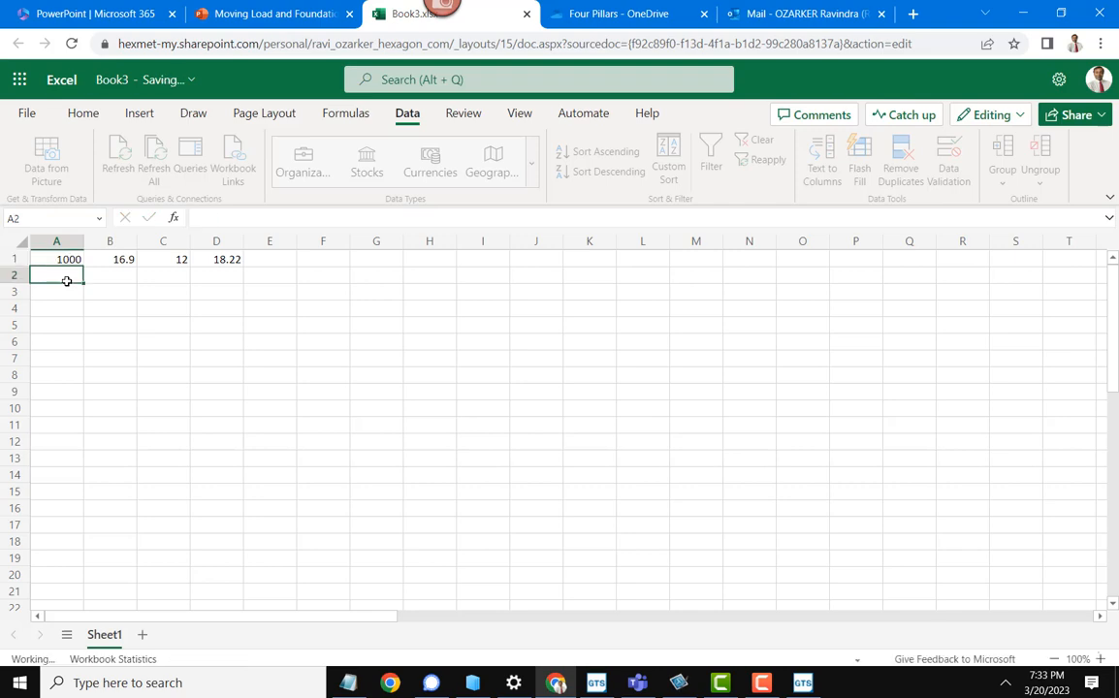
{"action": "type", "text": "100"}
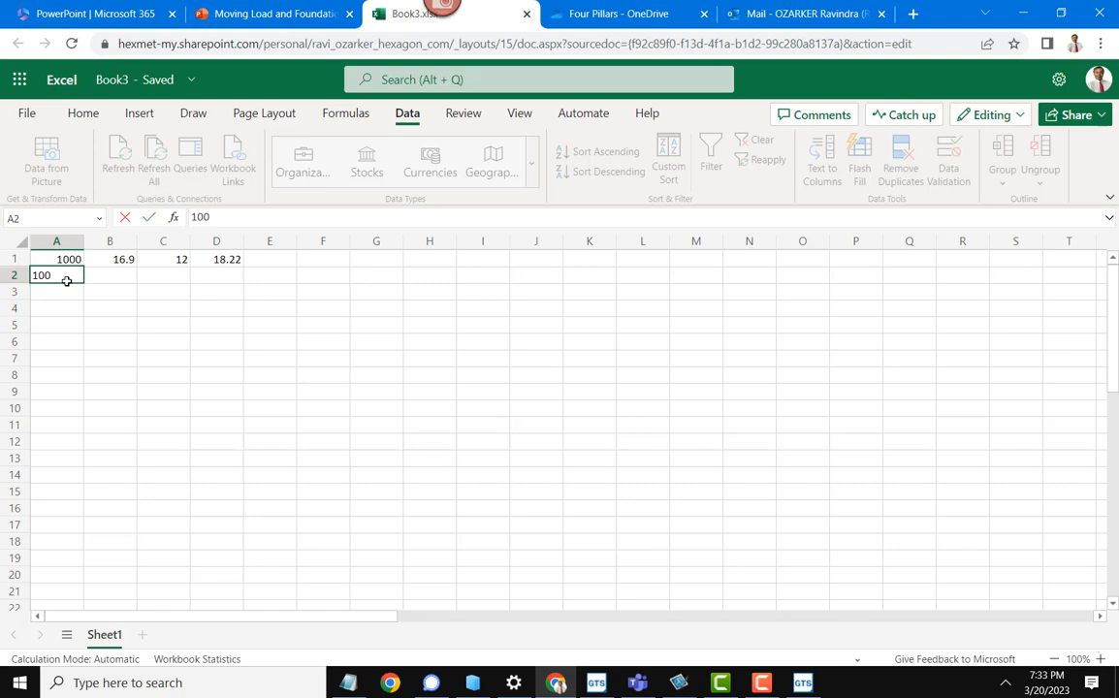
{"action": "type", "text": "1"}
{"action": "key", "text": "Return"}
Step: Enter the formula =A2+1 in cell A3
{"action": "type", "text": "="}
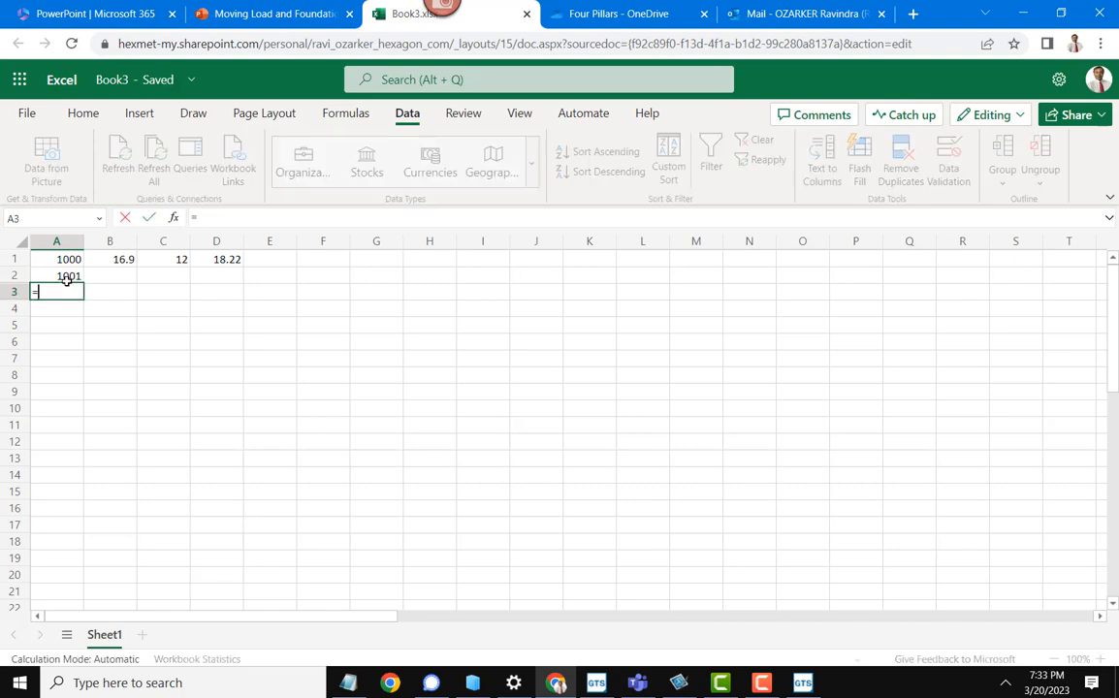
{"action": "left_click", "coordinate": [67, 277]}
{"action": "type", "text": "+"}
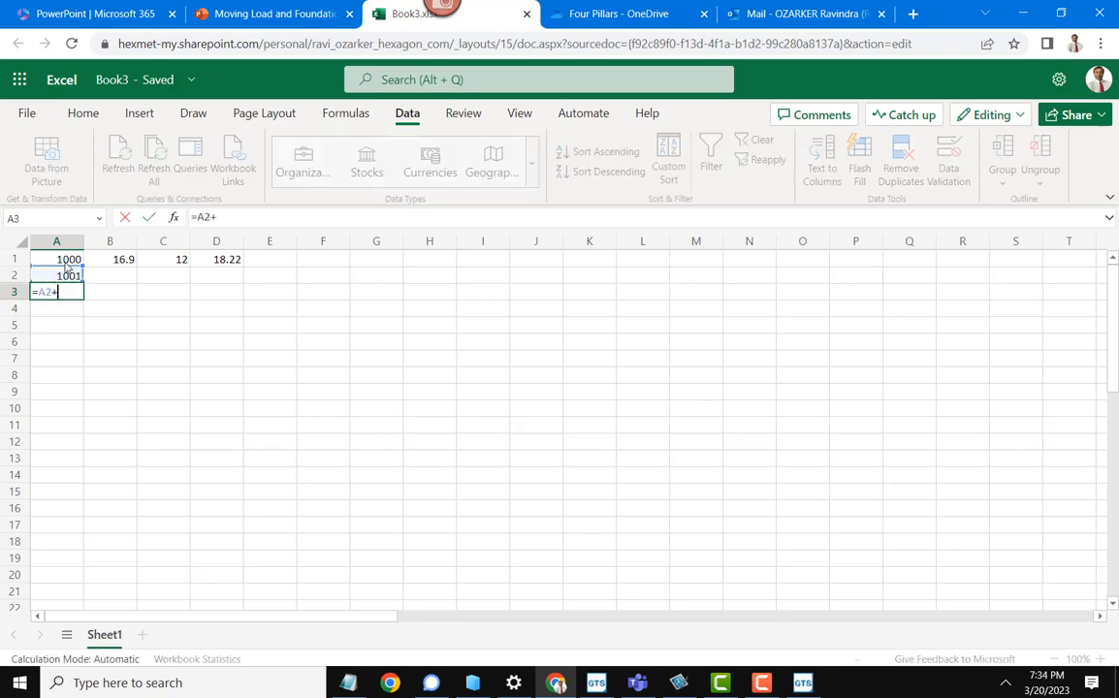
{"action": "type", "text": "1"}
{"action": "key", "text": "Return"}
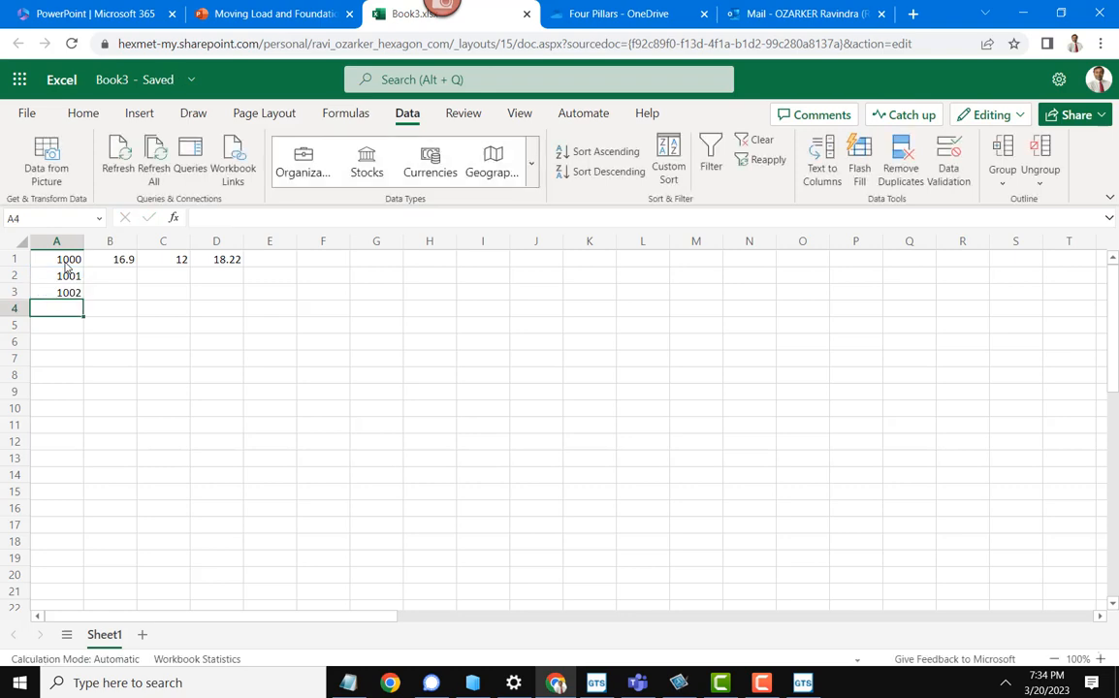
Step: Copy the formula from cell A3 into cells A4 and A5
{"action": "key", "text": "Up"}
{"action": "key", "text": "ctrl+c"}
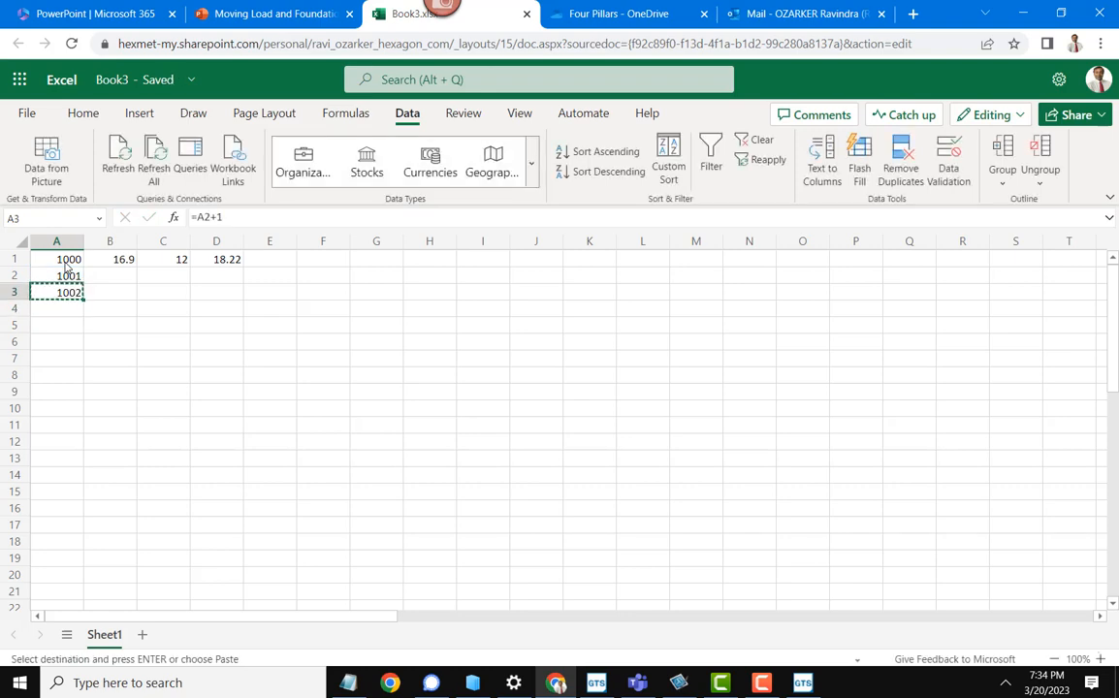
{"action": "left_click", "coordinate": [66, 272]}
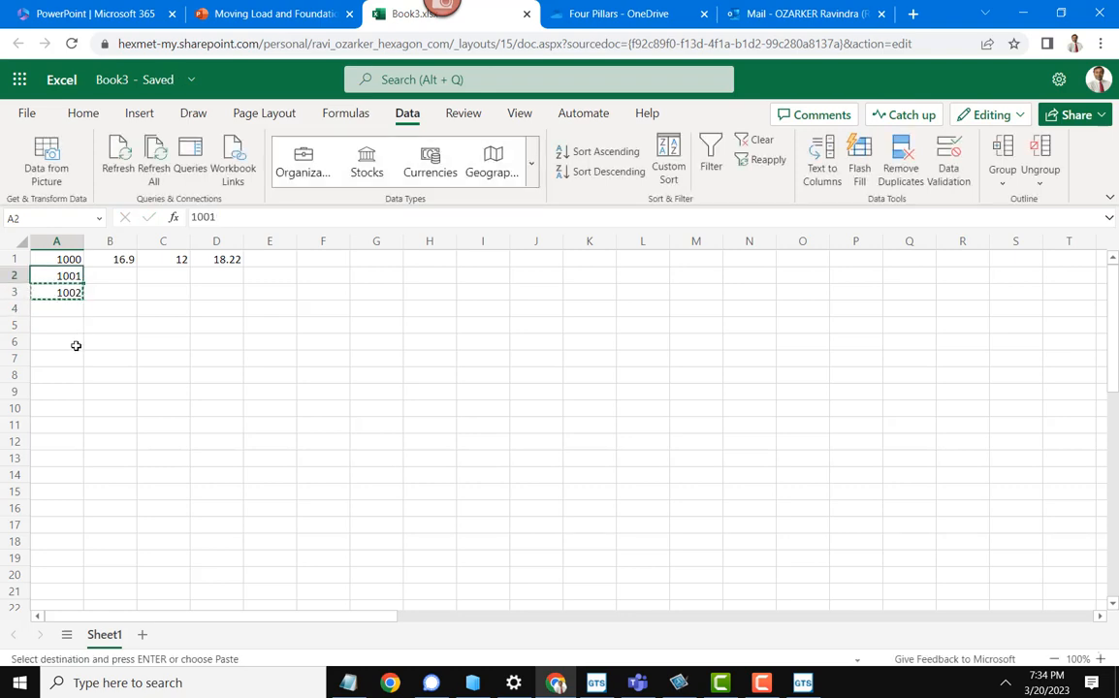
{"action": "left_click", "coordinate": [69, 309]}
{"action": "left_click_drag", "start_coordinate": [69, 309], "coordinate": [67, 326]}
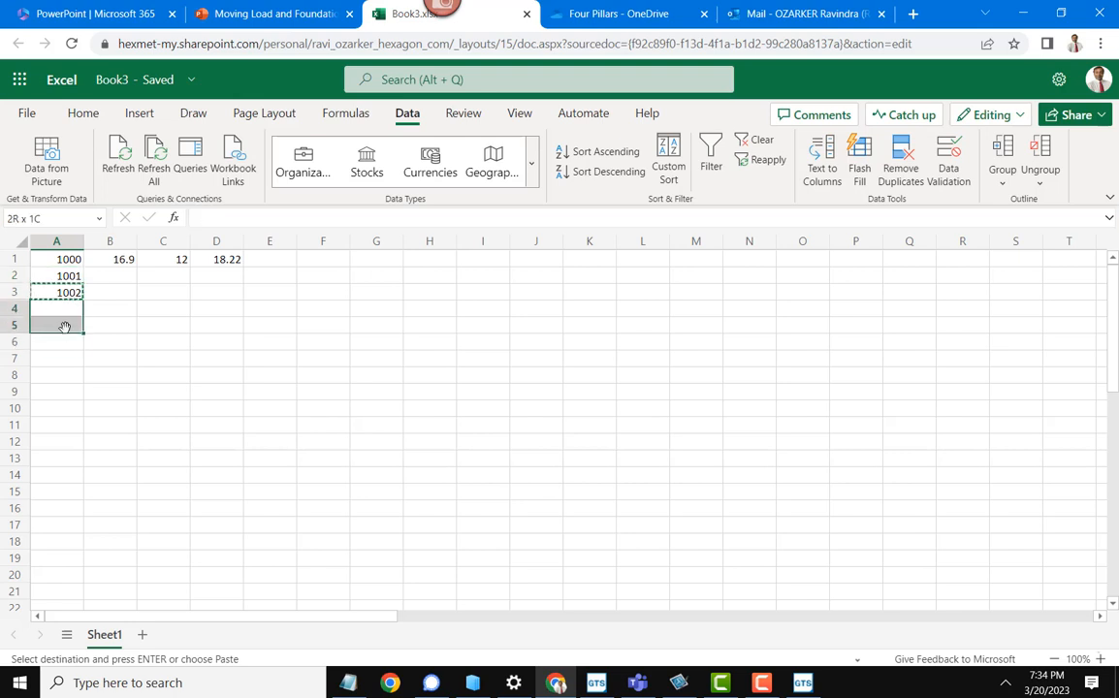
{"action": "key", "text": "ctrl+v"}
{"action": "left_click", "coordinate": [162, 342]}
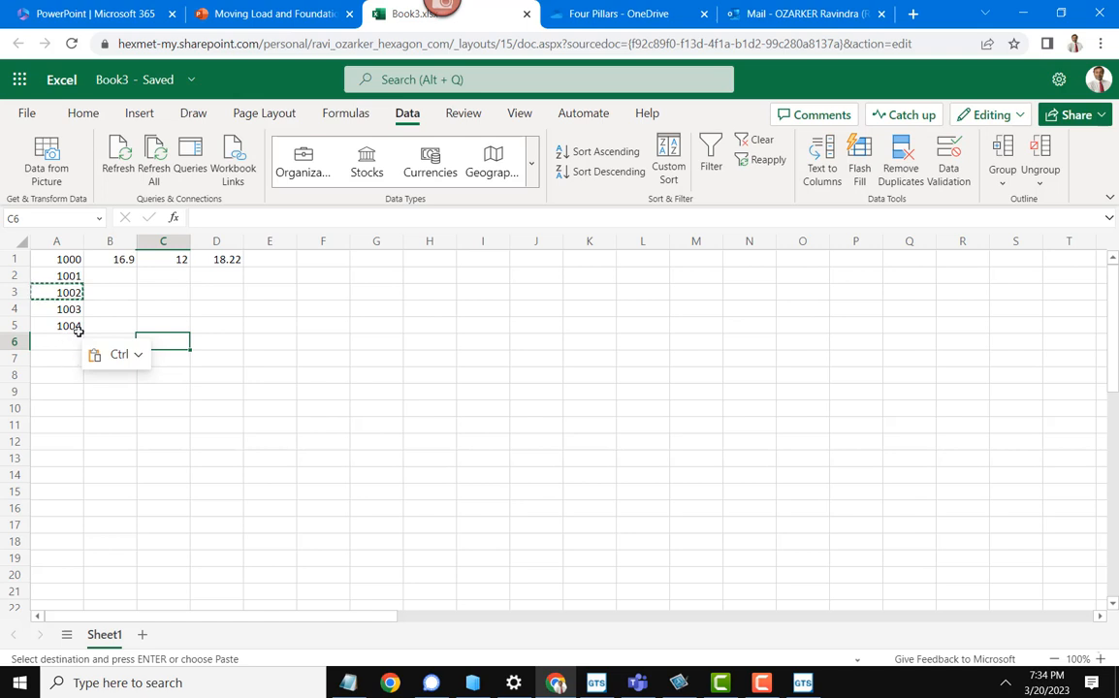
Step: Change cell A1 to 1001 and replace cell A2 with the formula =A1+1
{"action": "left_click", "coordinate": [68, 258]}
{"action": "double_click", "coordinate": [67, 259]}
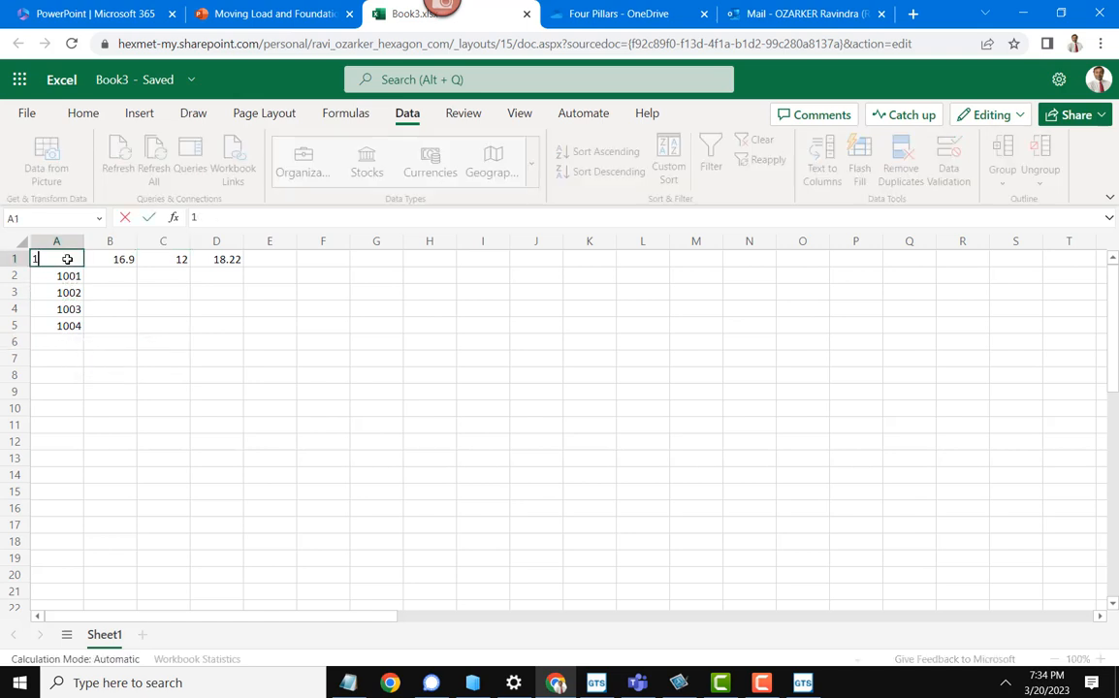
{"action": "key", "text": "BackSpace"}
{"action": "type", "text": "1"}
{"action": "key", "text": "Return"}
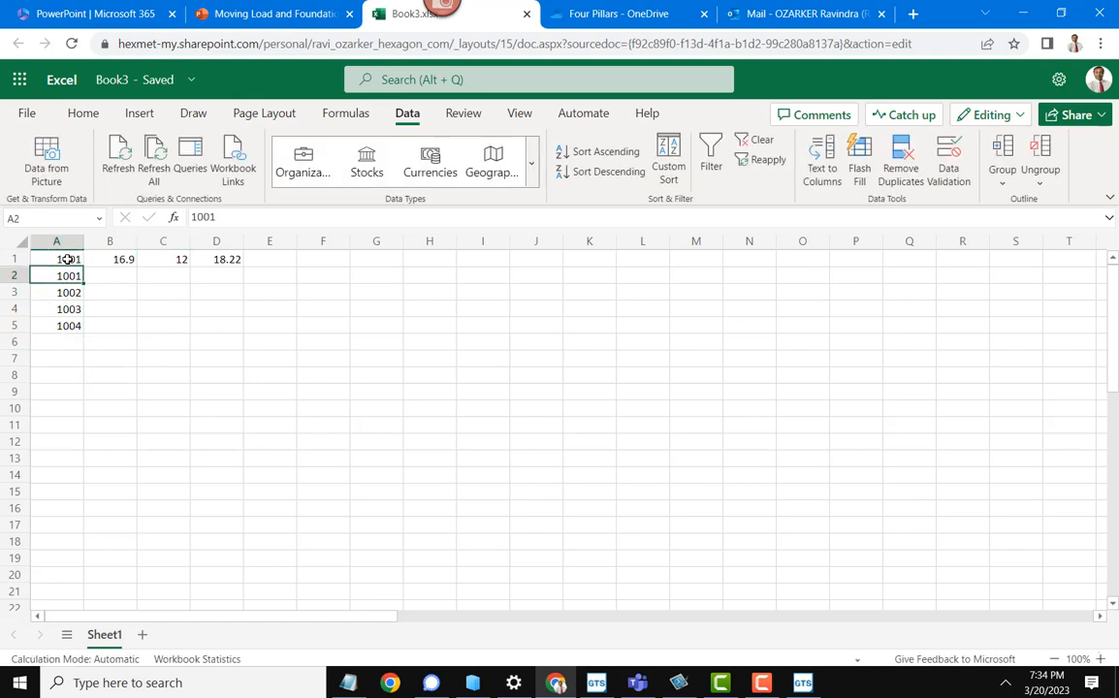
{"action": "type", "text": "=A1+1"}
{"action": "key", "text": "Return"}
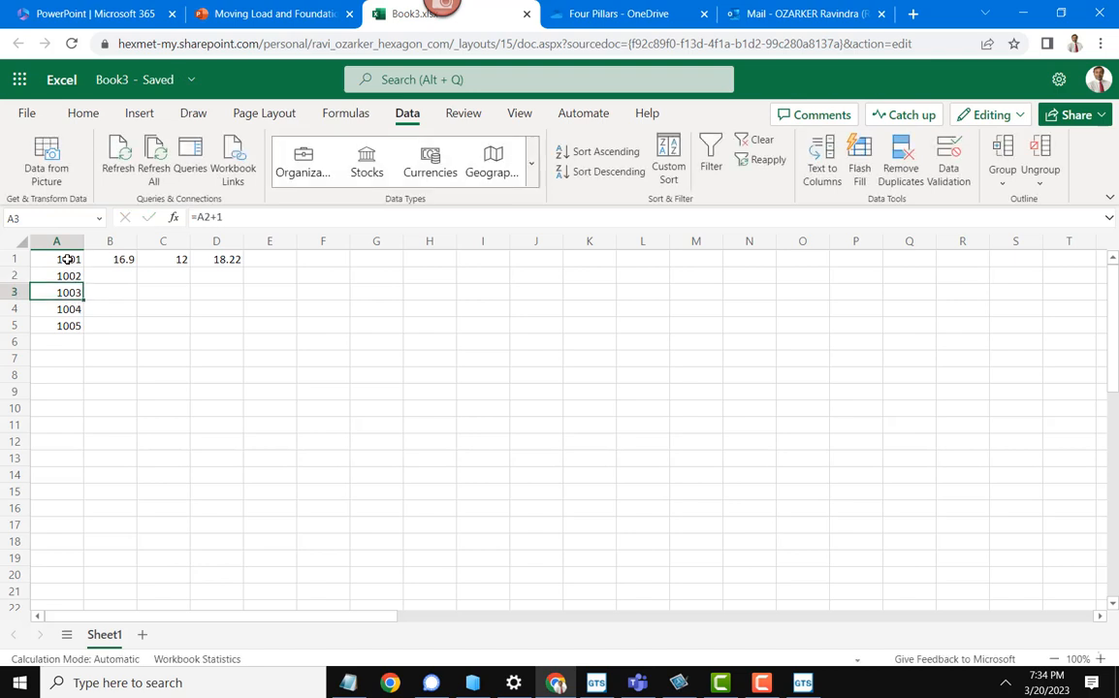
Step: Enter the formula =C1+12 in cell C2 and fill it down through cell C5
{"action": "left_click", "coordinate": [181, 260]}
{"action": "type", "text": "12"}
{"action": "left_click", "coordinate": [175, 279]}
{"action": "type", "text": "="}
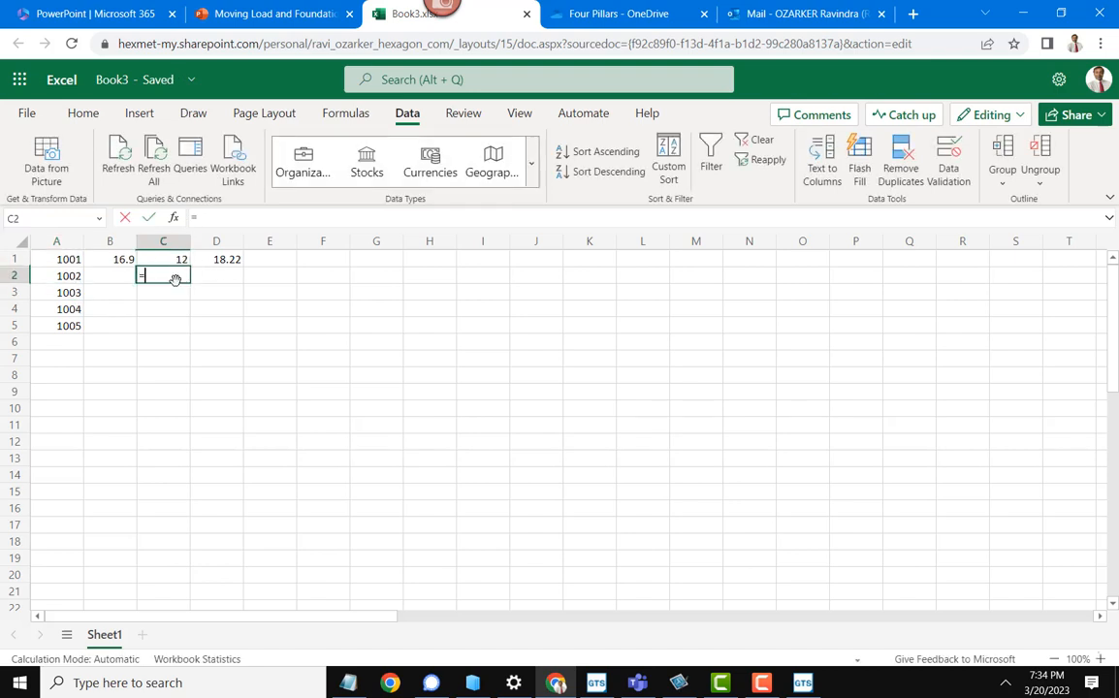
{"action": "left_click", "coordinate": [180, 260]}
{"action": "type", "text": "+1"}
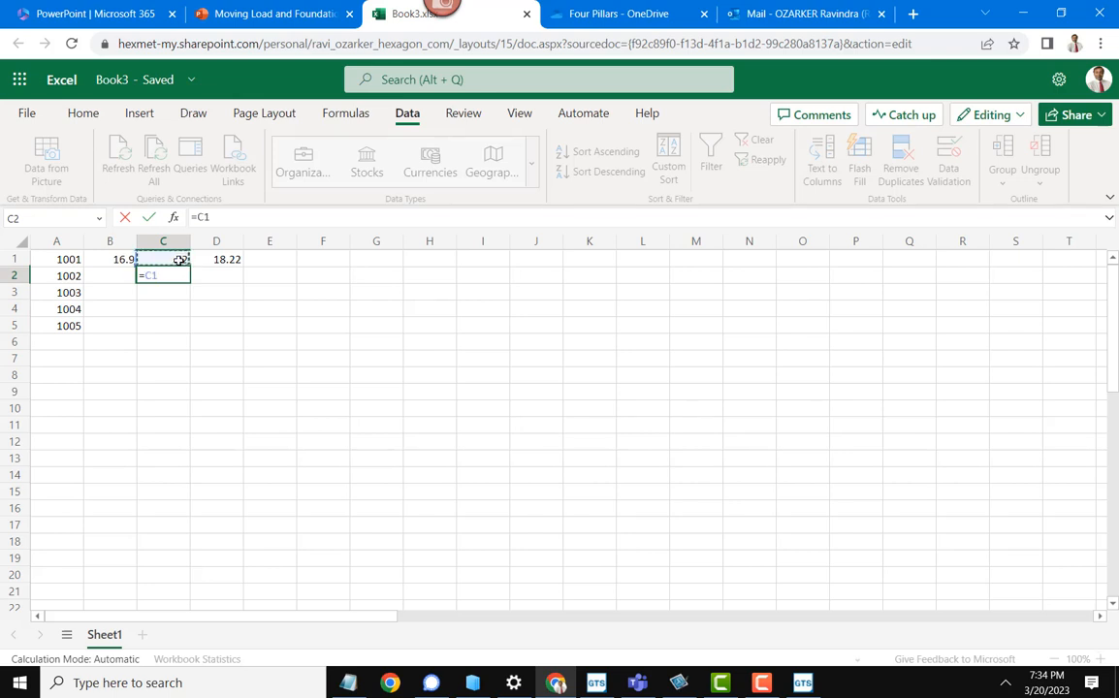
{"action": "key", "text": "Return"}
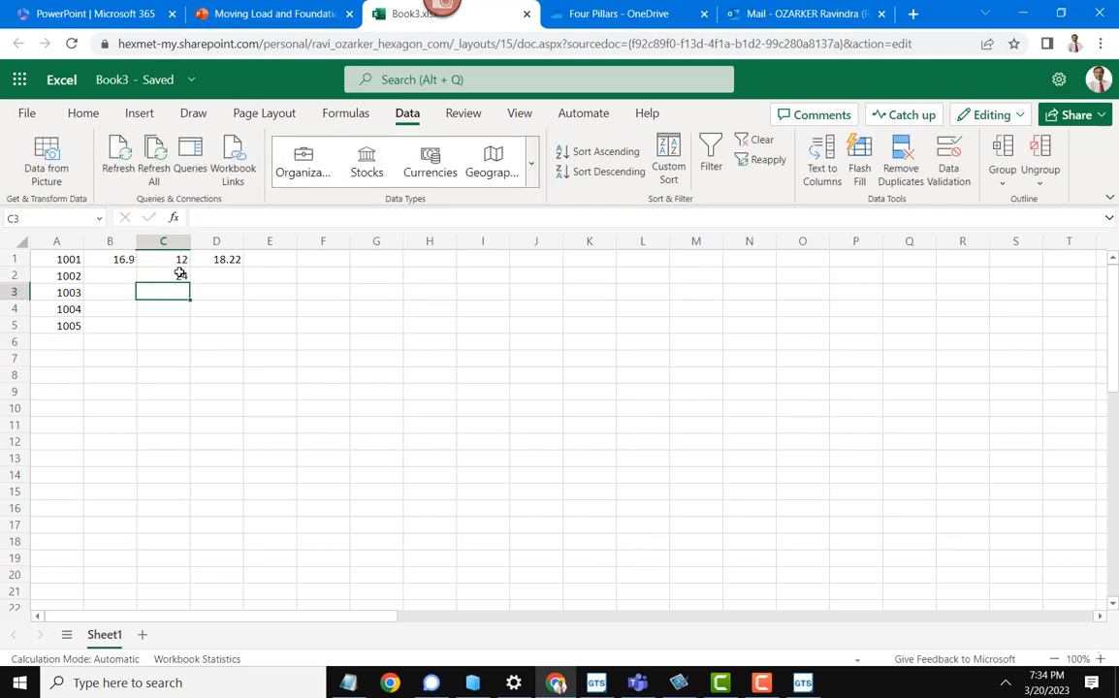
{"action": "left_click", "coordinate": [178, 277]}
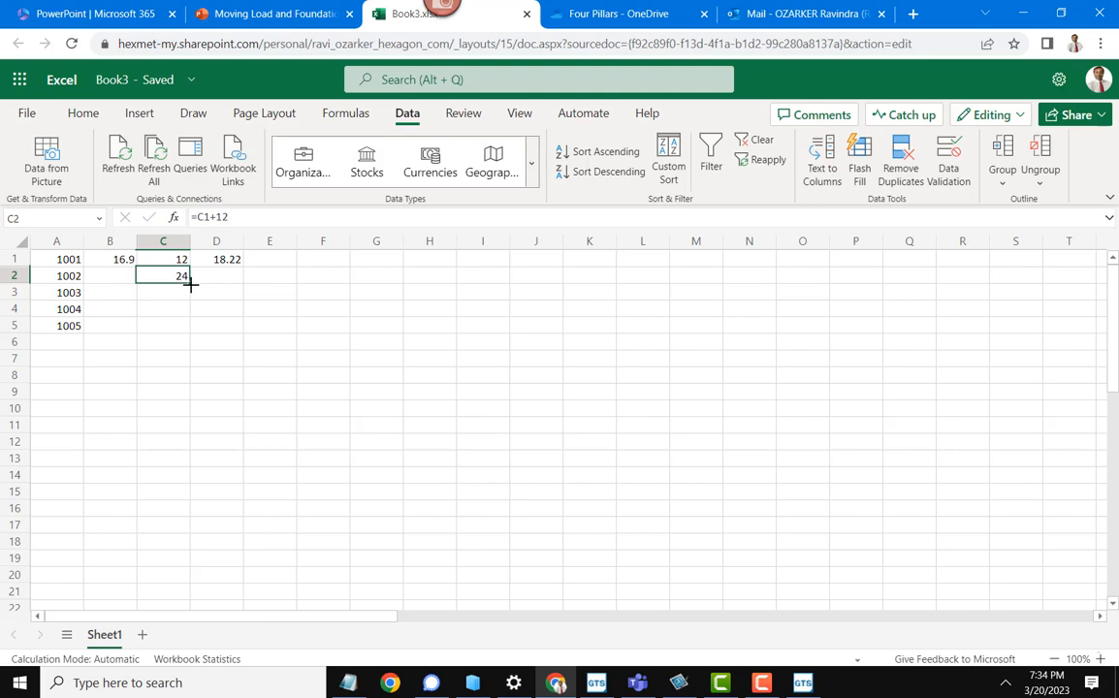
{"action": "left_click_drag", "start_coordinate": [191, 284], "coordinate": [189, 331]}
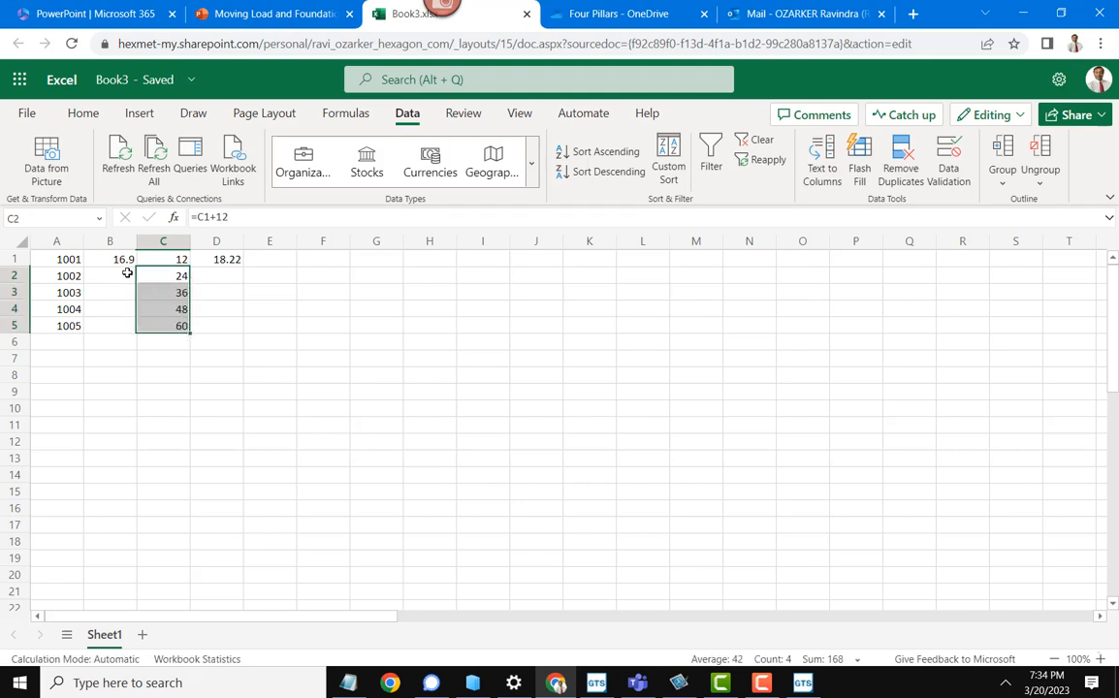
Step: Copy the value 16.9 from cell B1 down through cell B5, leaving B6 empty
{"action": "left_click", "coordinate": [126, 261]}
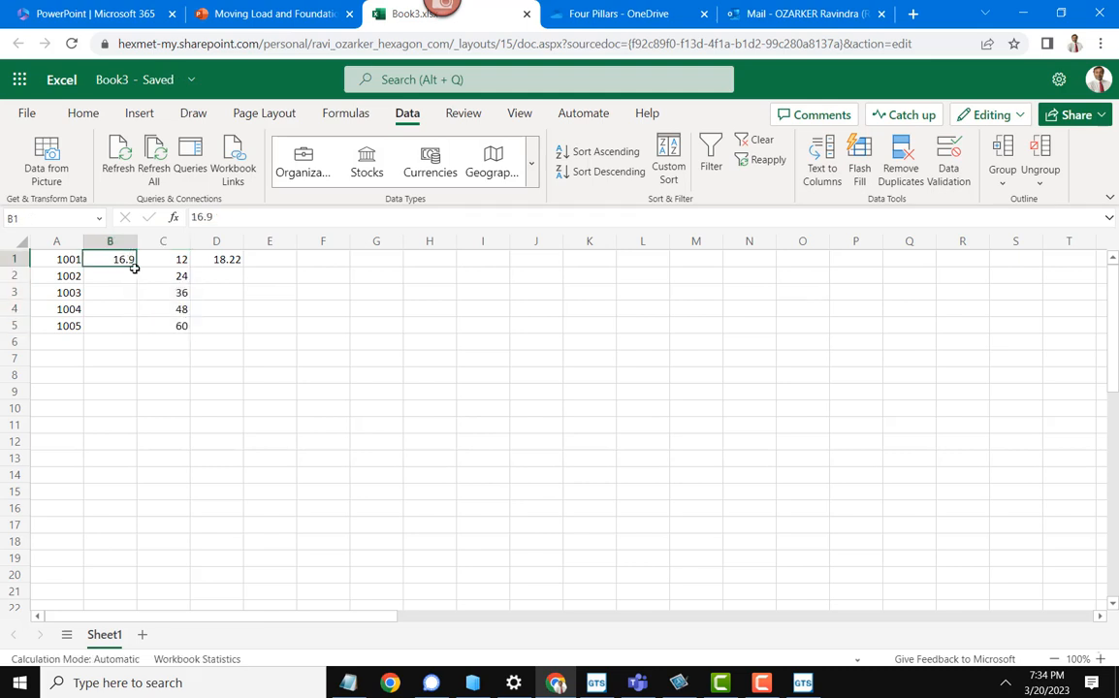
{"action": "left_click_drag", "start_coordinate": [135, 269], "coordinate": [137, 340]}
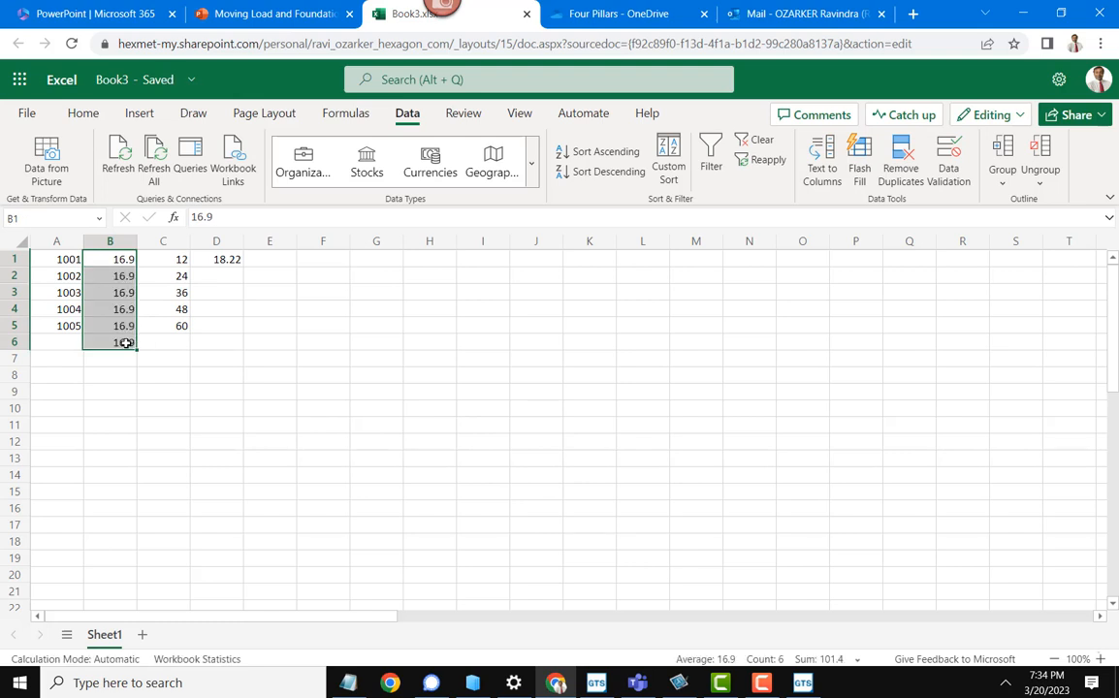
{"action": "left_click", "coordinate": [126, 344]}
{"action": "key", "text": "Delete"}
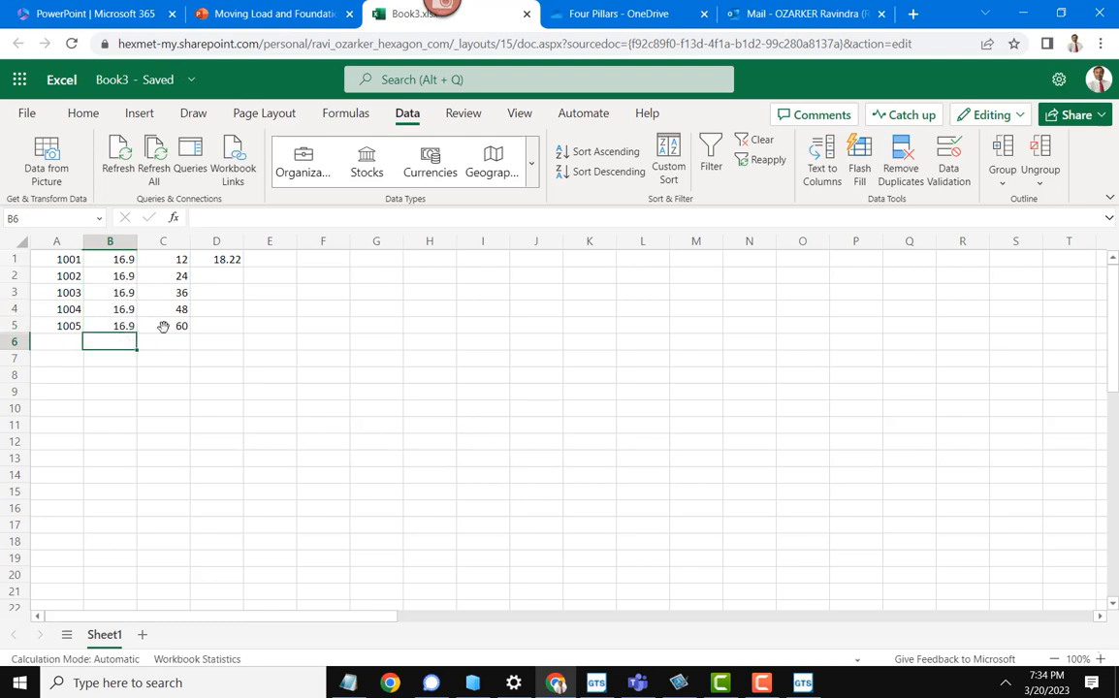
Step: Copy the value 18.22 from cell D1 down through cell D5
{"action": "left_click", "coordinate": [233, 260]}
{"action": "left_click_drag", "start_coordinate": [242, 269], "coordinate": [238, 325]}
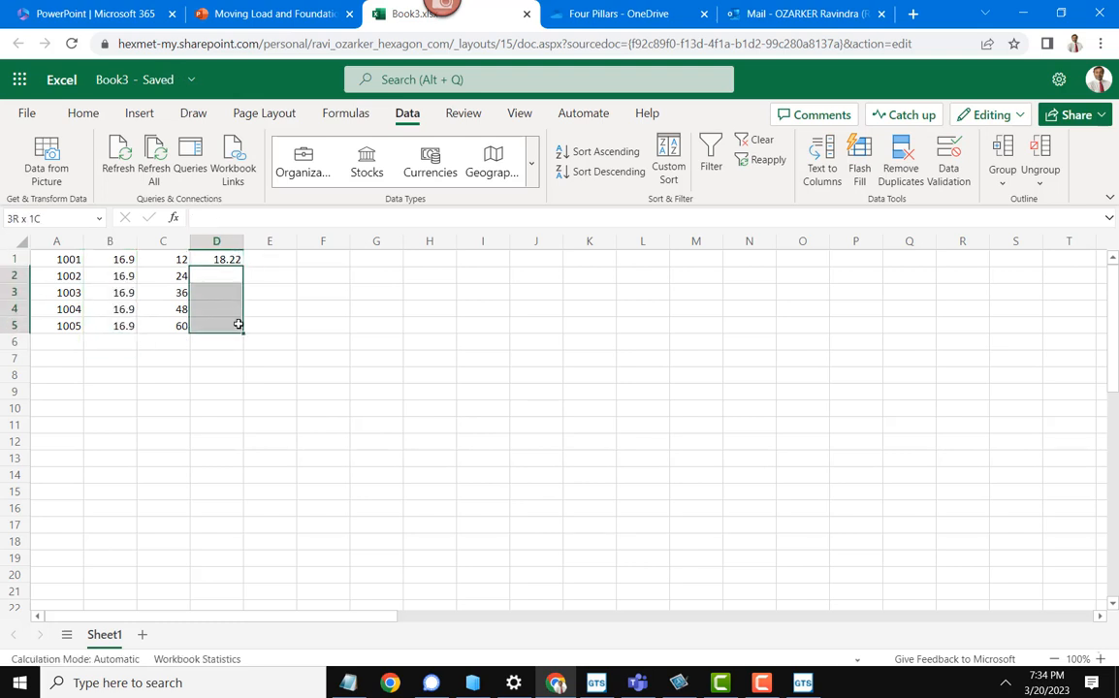
{"action": "left_click", "coordinate": [233, 262]}
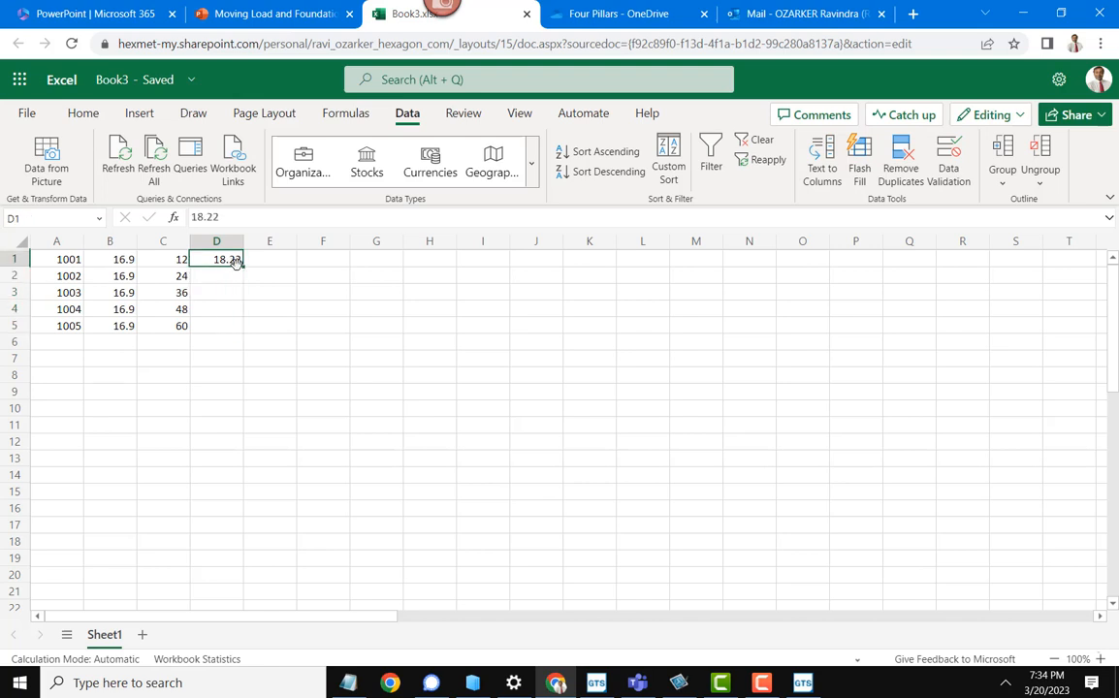
{"action": "left_click", "coordinate": [242, 271]}
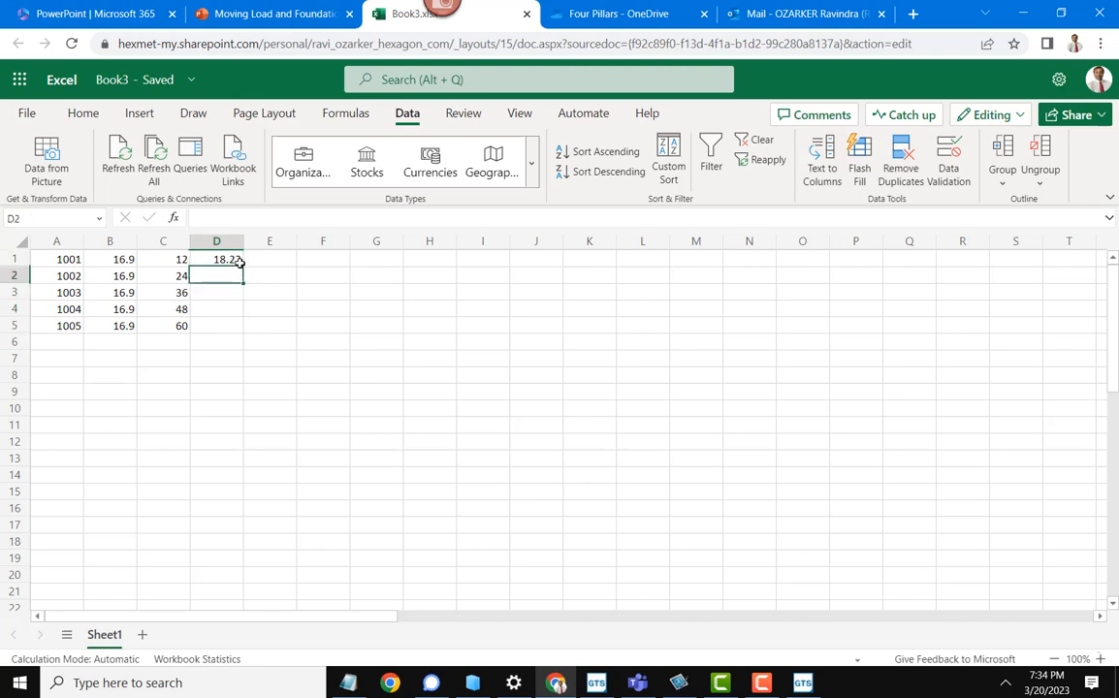
{"action": "left_click", "coordinate": [240, 262]}
{"action": "left_click_drag", "start_coordinate": [241, 266], "coordinate": [238, 328]}
Step: Enter the labels FL1, FL2 and FL in cells F1, F2 and F3
{"action": "left_click", "coordinate": [308, 259]}
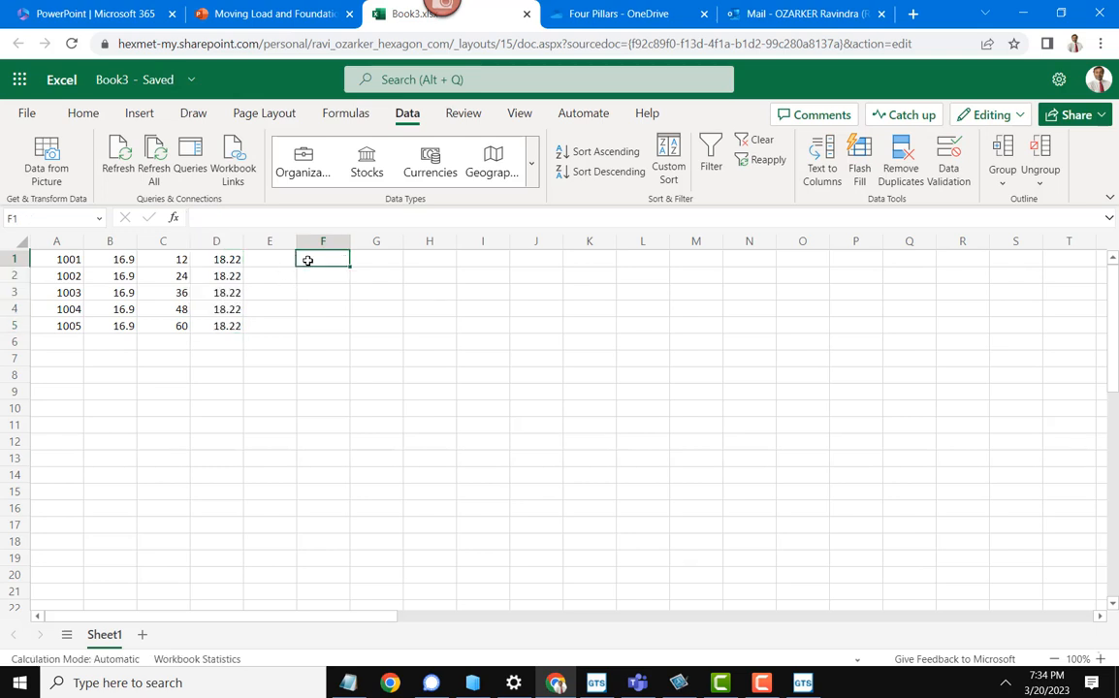
{"action": "type", "text": "FL1"}
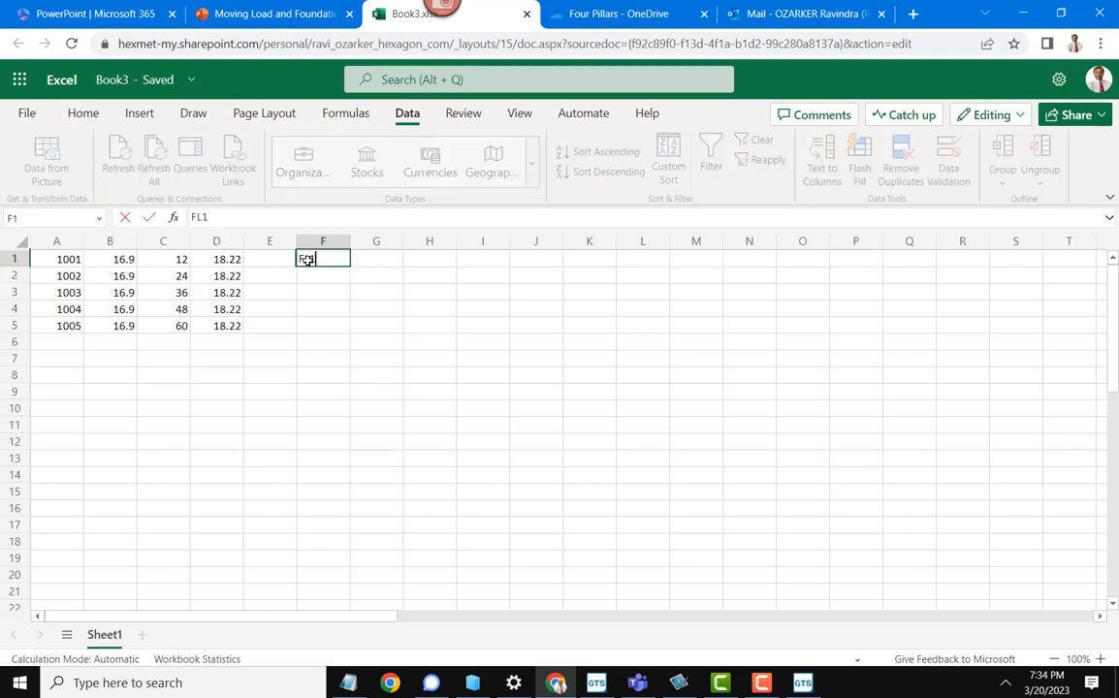
{"action": "key", "text": "Return"}
{"action": "type", "text": "FL2"}
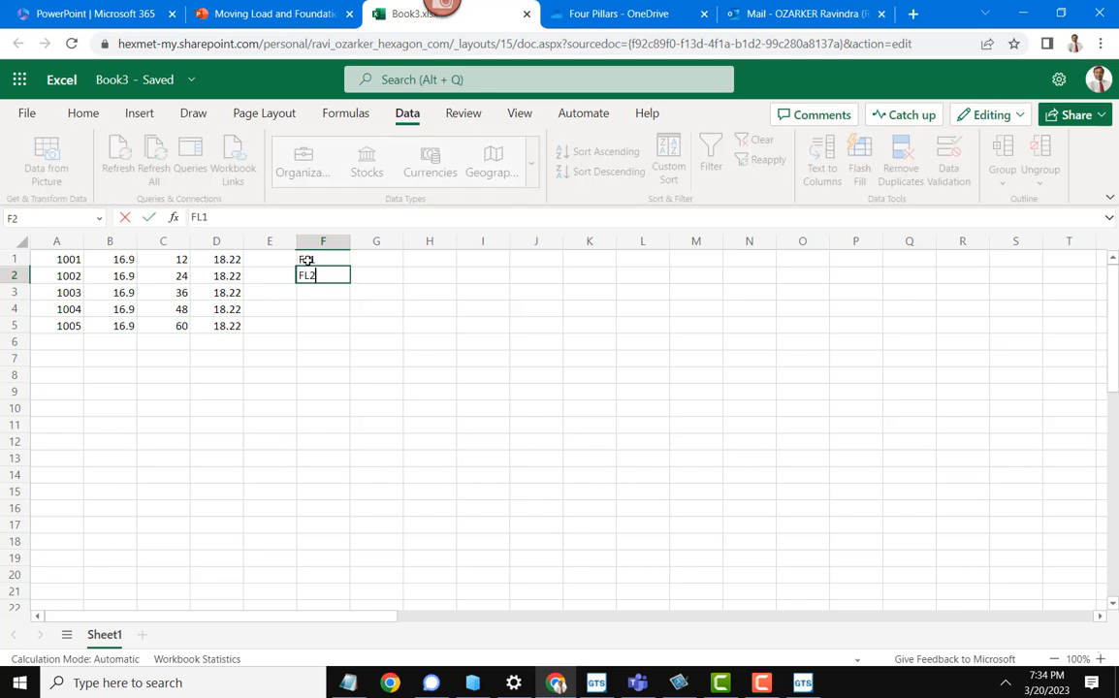
{"action": "key", "text": "Return"}
{"action": "type", "text": "FL"}
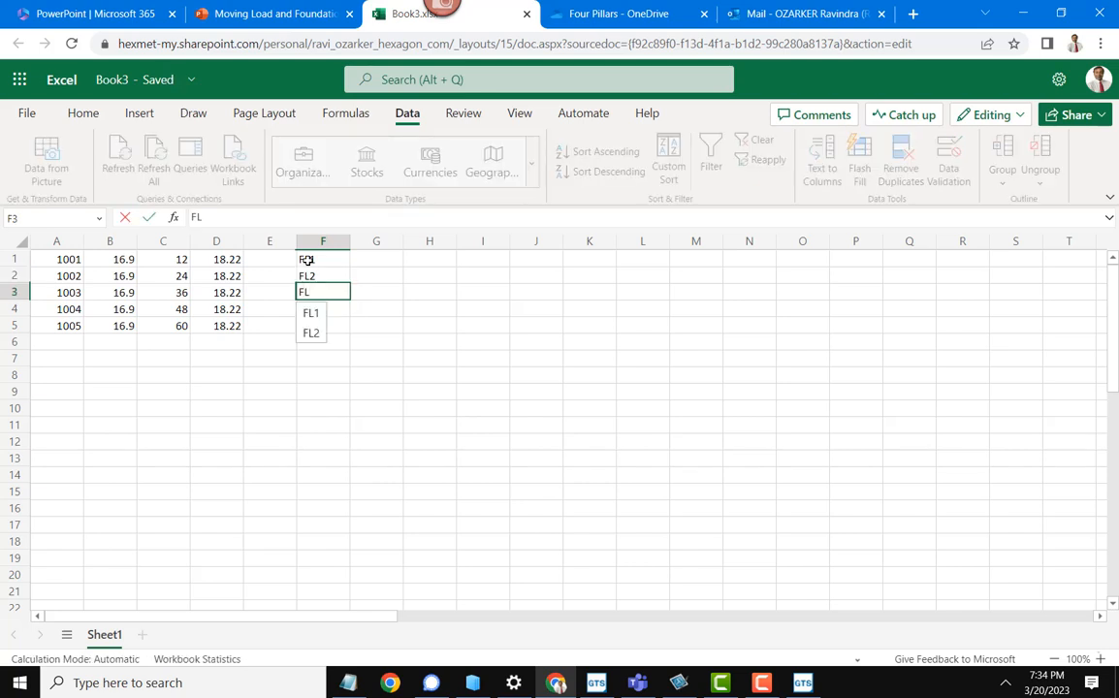
{"action": "key", "text": "Return"}
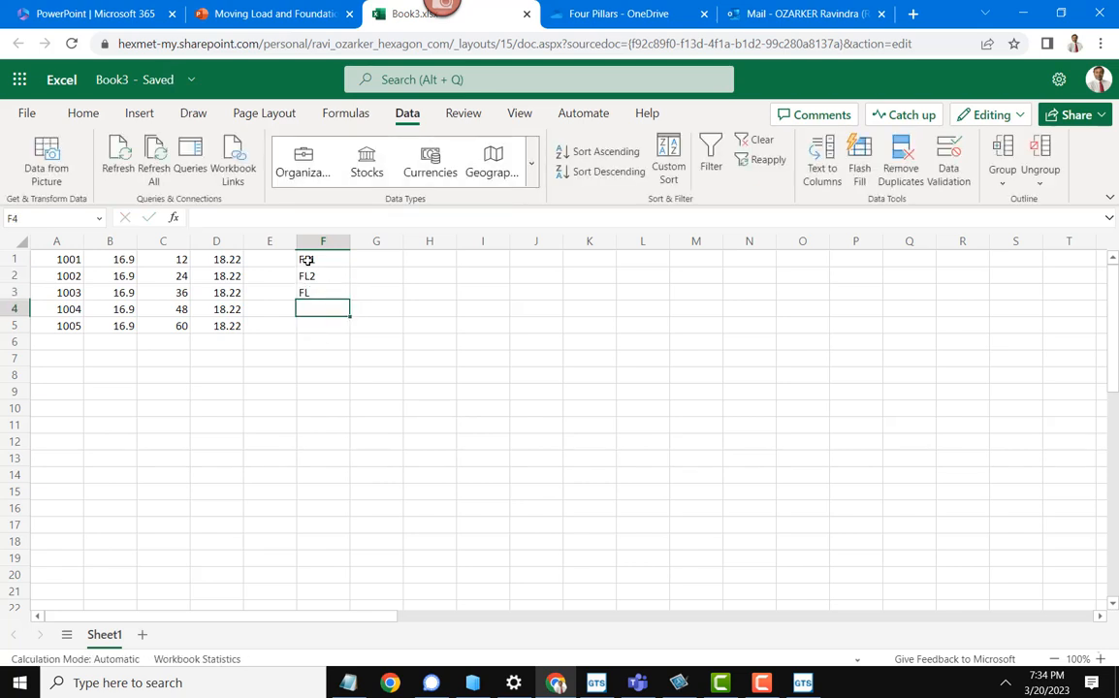
Step: Fill the label series from cell F1 down through F5 so it runs from FL1 to FL5
{"action": "key", "text": "Up"}
{"action": "key", "text": "Up"}
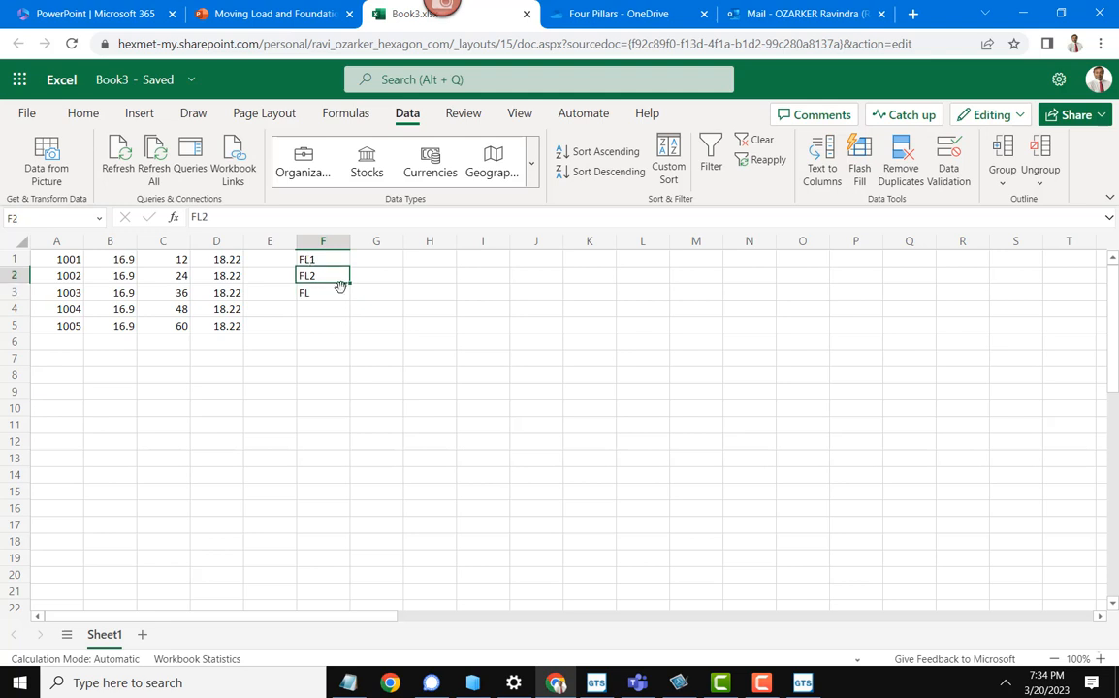
{"action": "left_click", "coordinate": [334, 255]}
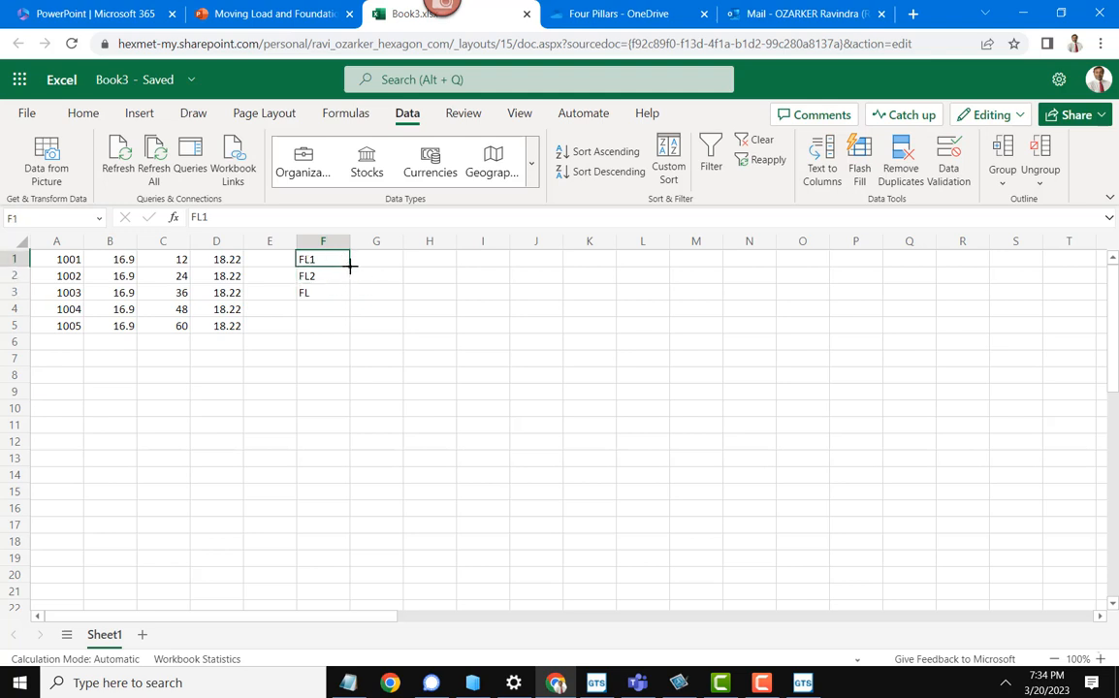
{"action": "left_click_drag", "start_coordinate": [335, 260], "coordinate": [344, 320]}
{"action": "left_click", "coordinate": [376, 320]}
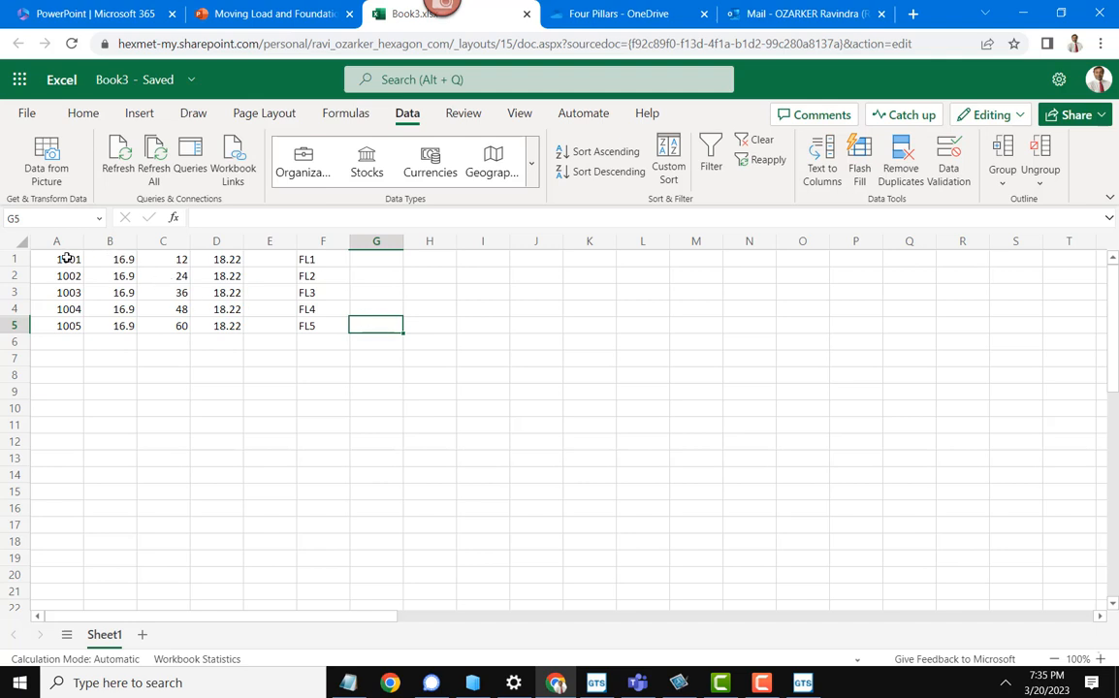
Step: Copy the coordinate table A1:D5 and switch to GTMenu
{"action": "left_click_drag", "start_coordinate": [66, 257], "coordinate": [208, 324]}
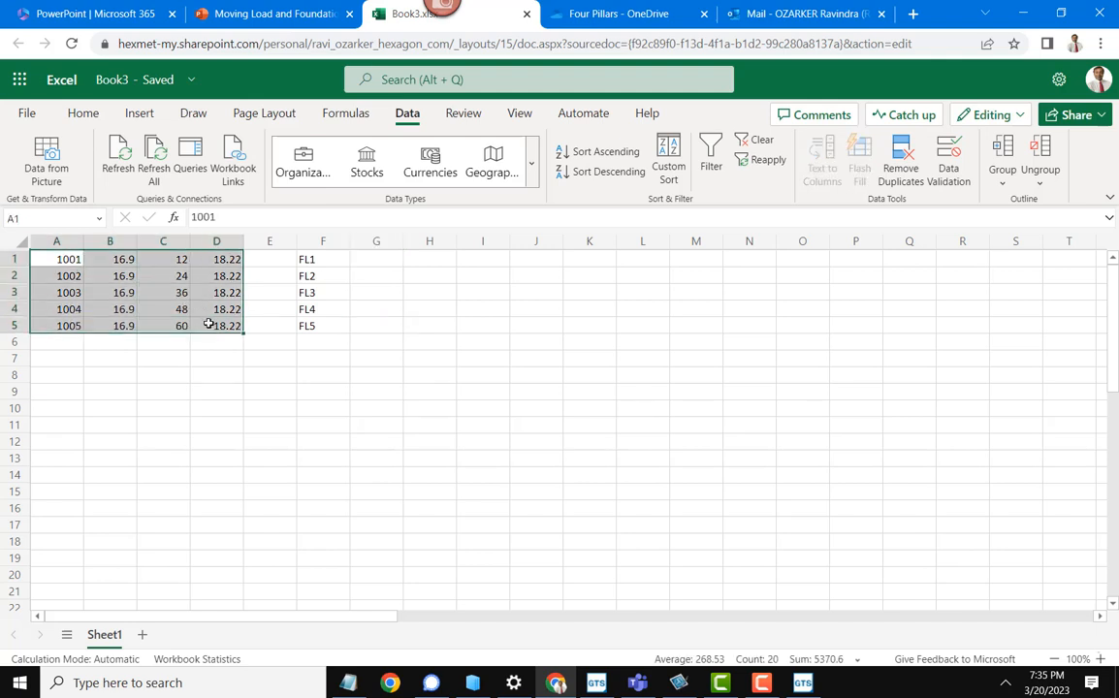
{"action": "key", "text": "ctrl+c"}
{"action": "key", "text": "alt+Tab"}
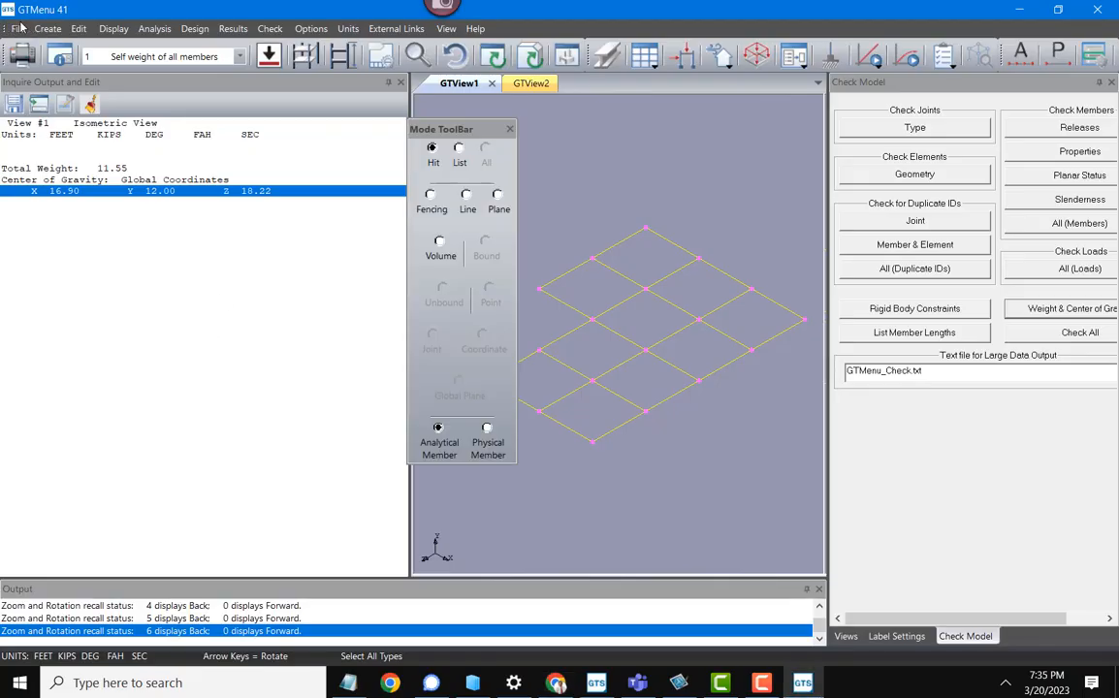
Step: Exit GTMenu and start a new STRUDL job without saving the current output
{"action": "left_click", "coordinate": [19, 28]}
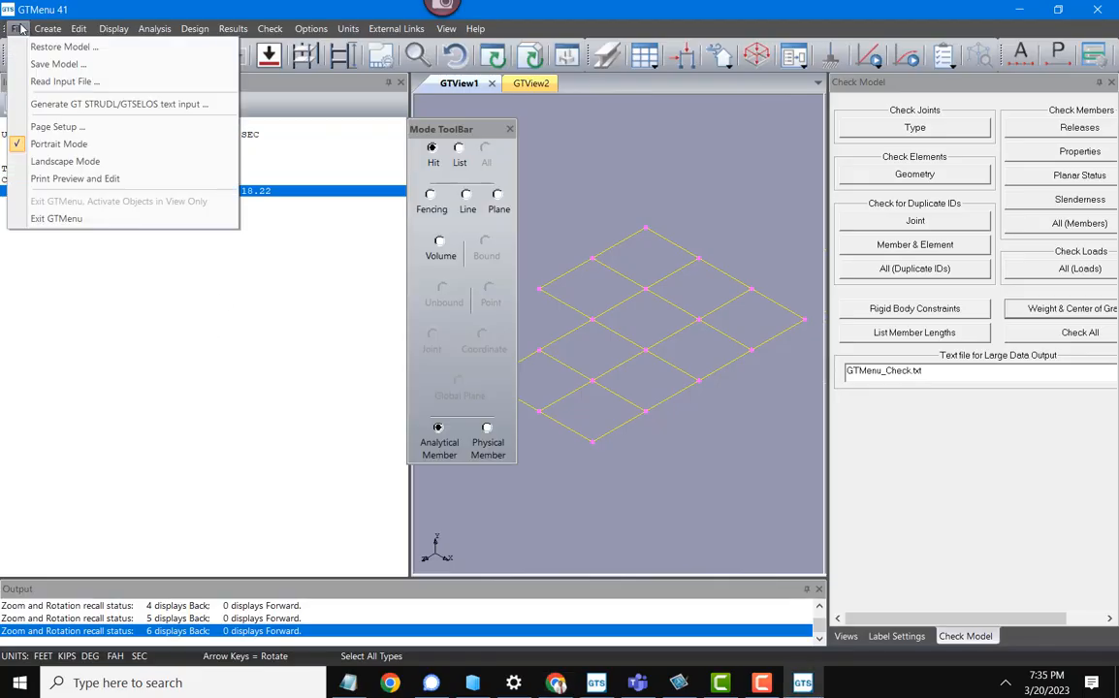
{"action": "left_click", "coordinate": [58, 220]}
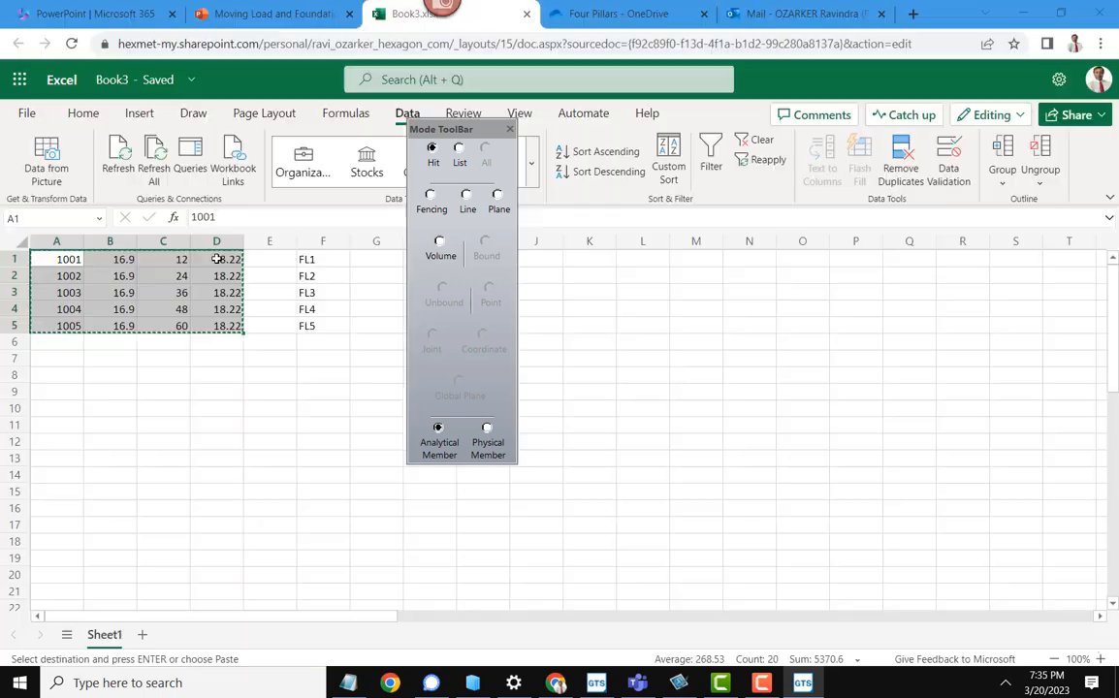
{"action": "left_click", "coordinate": [13, 28]}
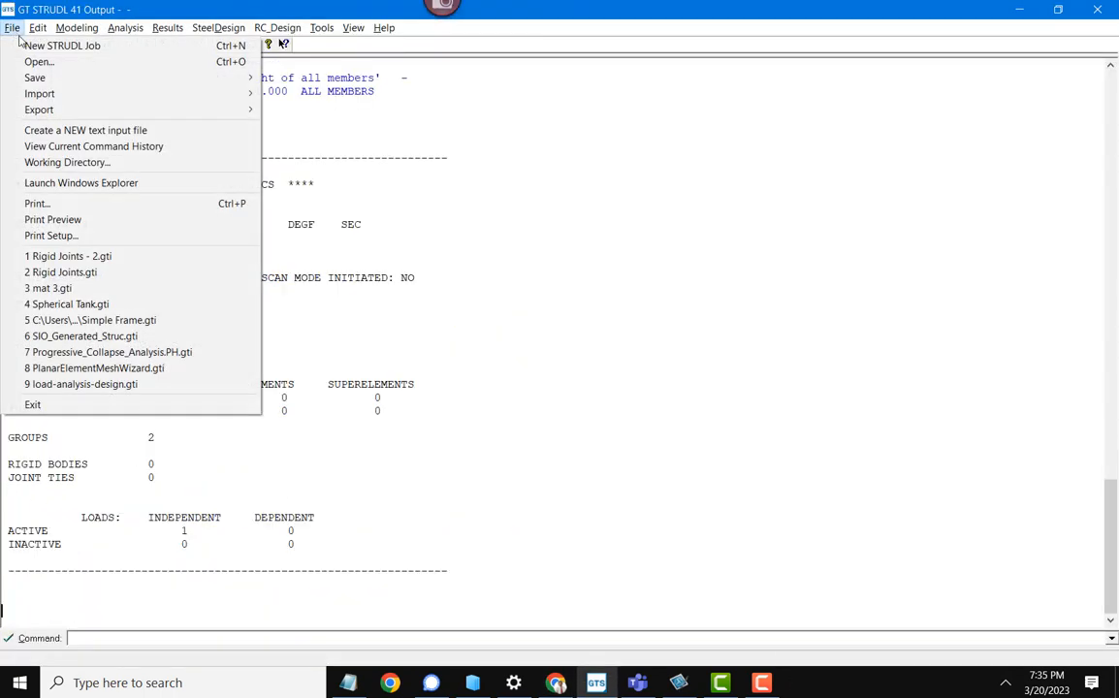
{"action": "left_click", "coordinate": [27, 45]}
{"action": "left_click", "coordinate": [590, 378]}
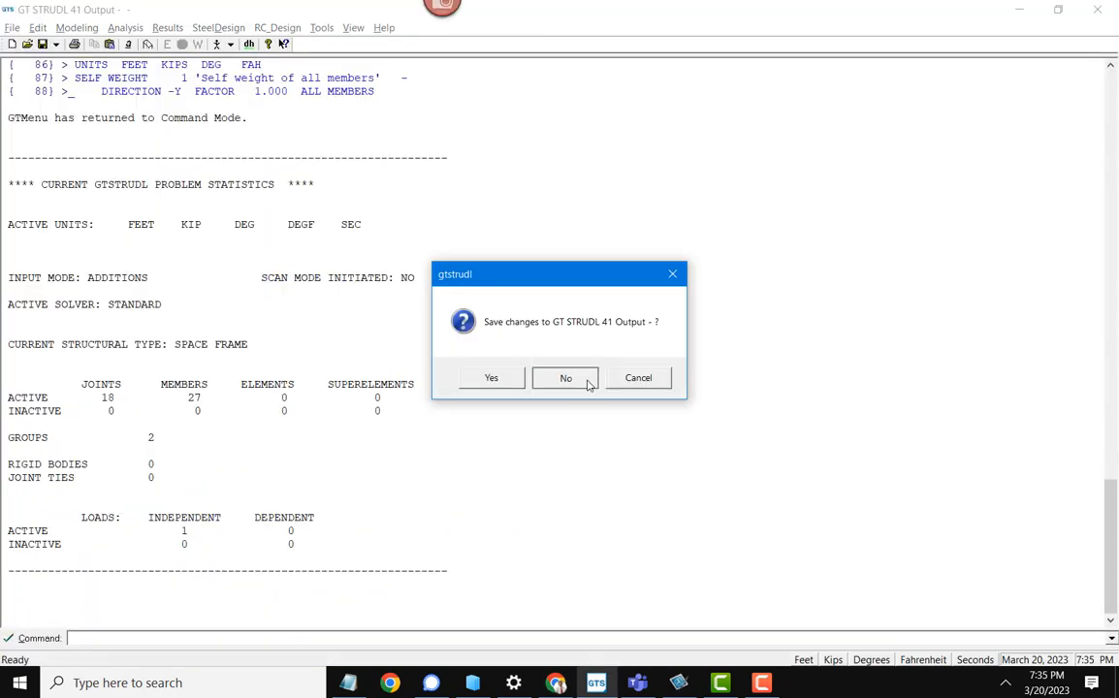
{"action": "left_click", "coordinate": [579, 414]}
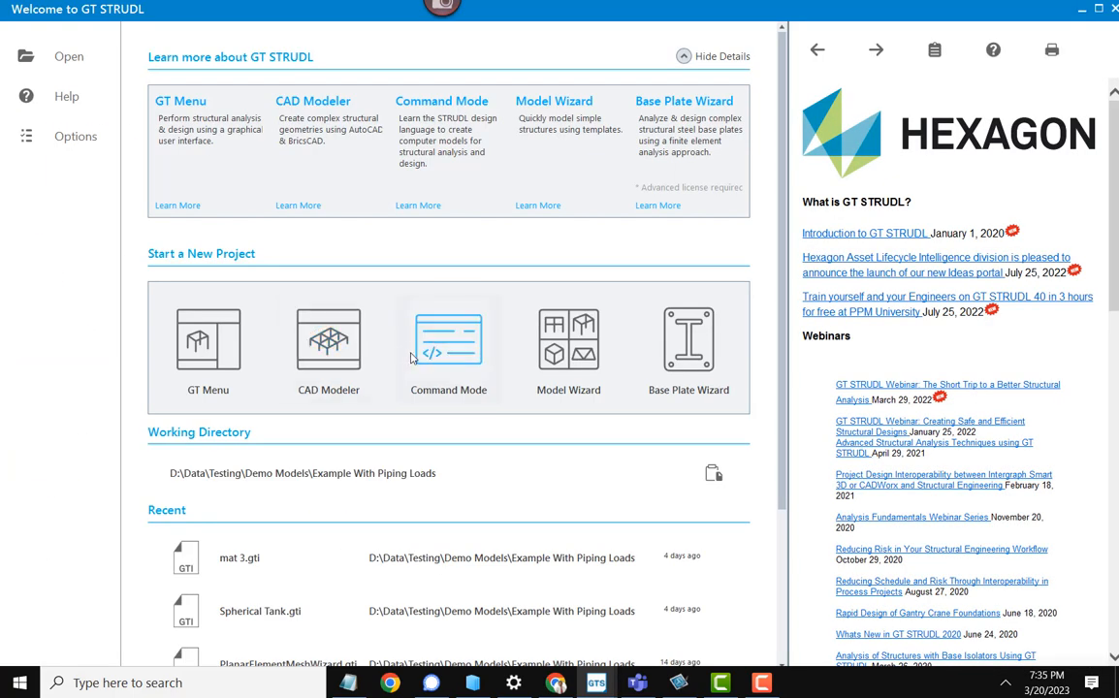
Step: Start a new GT Menu project and read in the input file B1.gti, shown in isometric view
{"action": "left_click", "coordinate": [208, 344]}
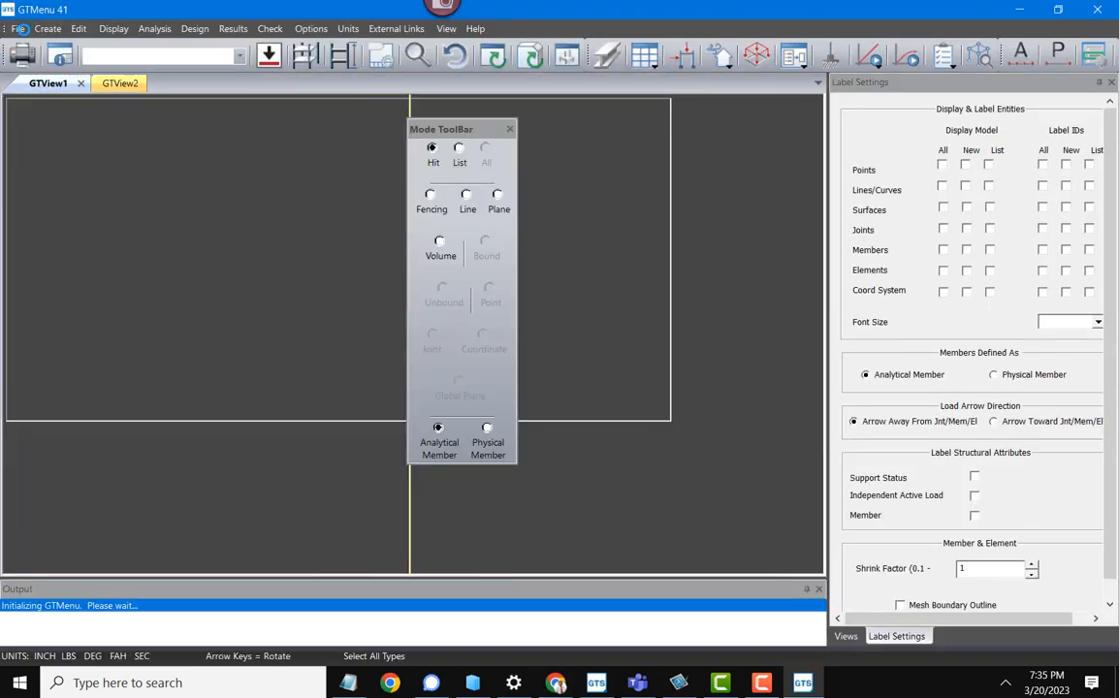
{"action": "left_click", "coordinate": [20, 29]}
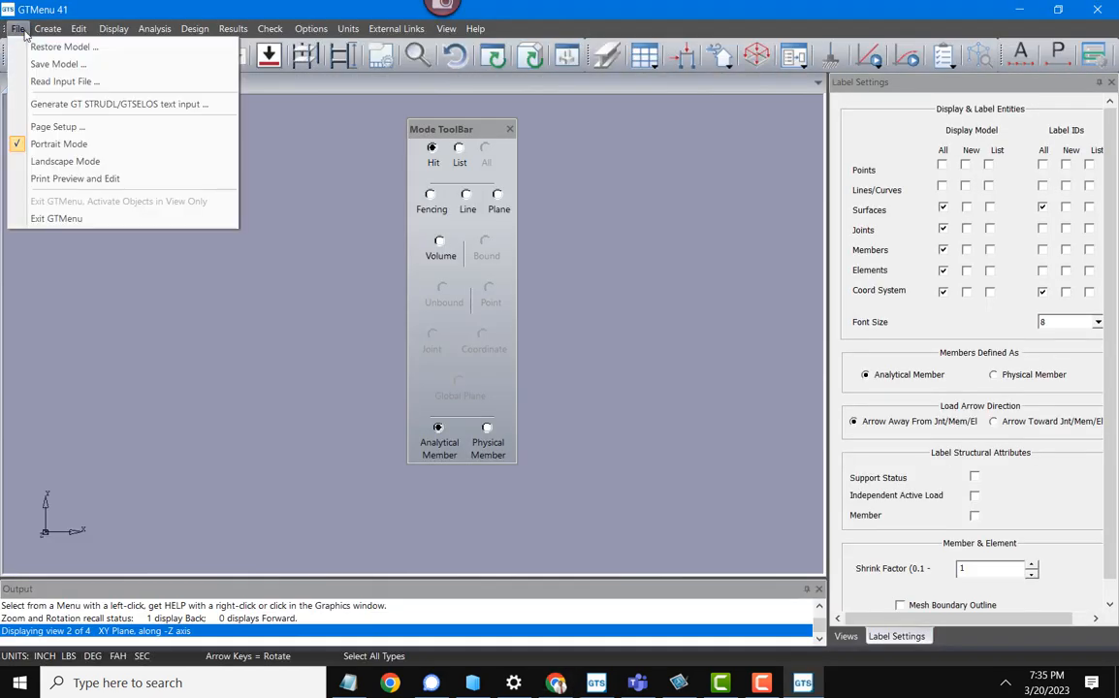
{"action": "left_click", "coordinate": [52, 85]}
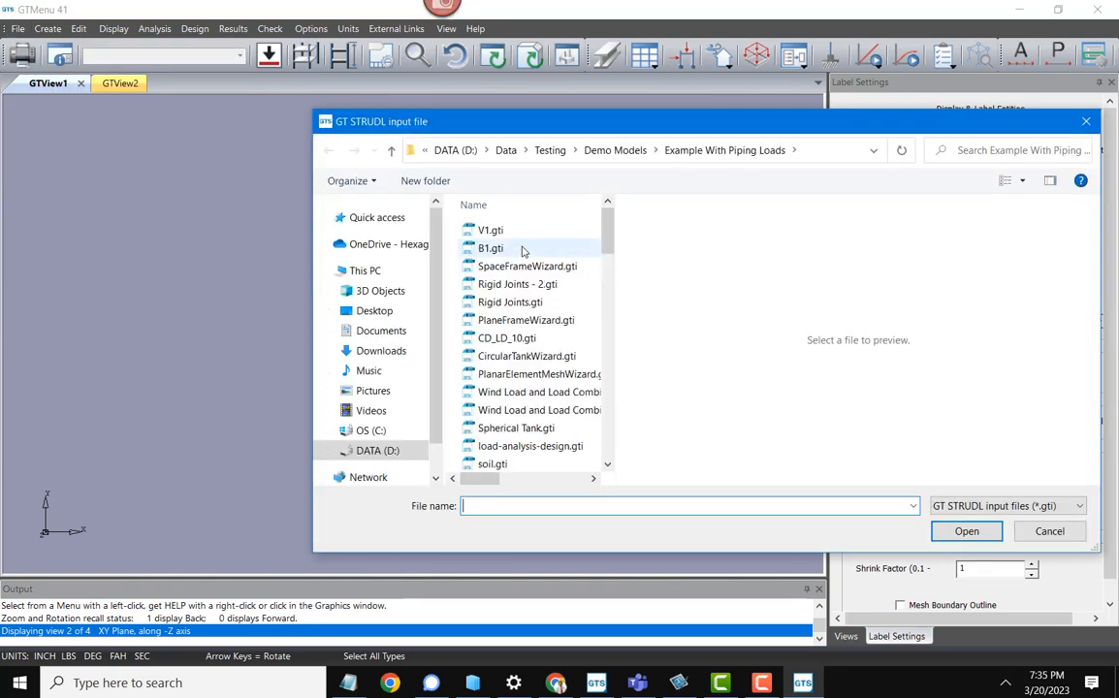
{"action": "double_click", "coordinate": [490, 248]}
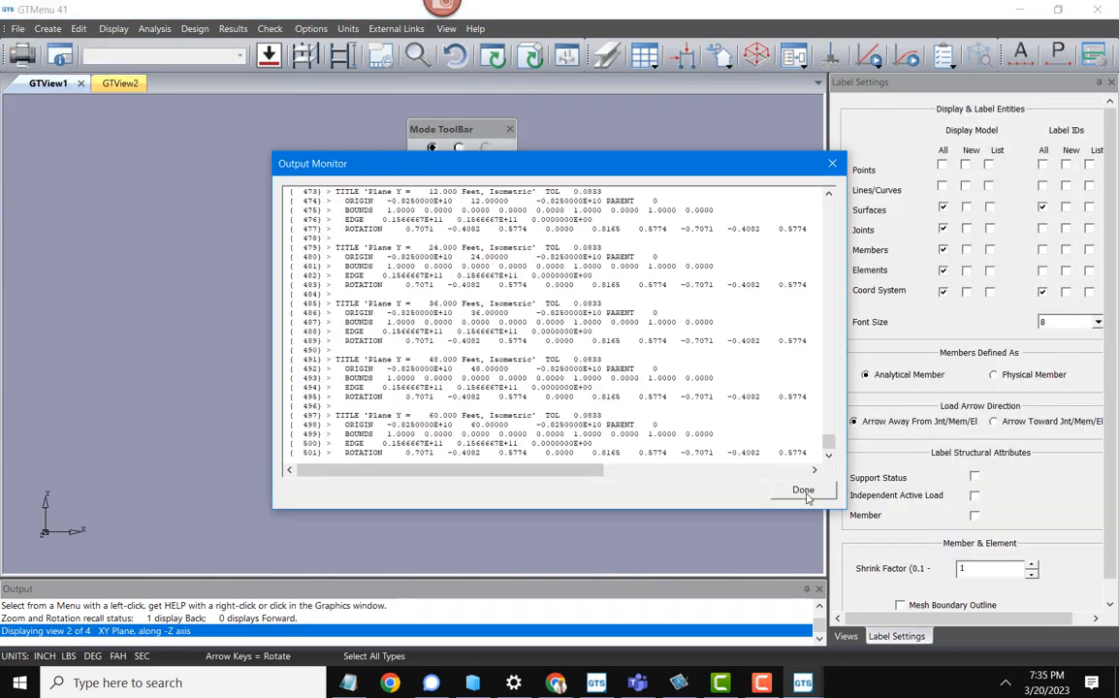
{"action": "left_click", "coordinate": [805, 491]}
{"action": "key", "text": "i"}
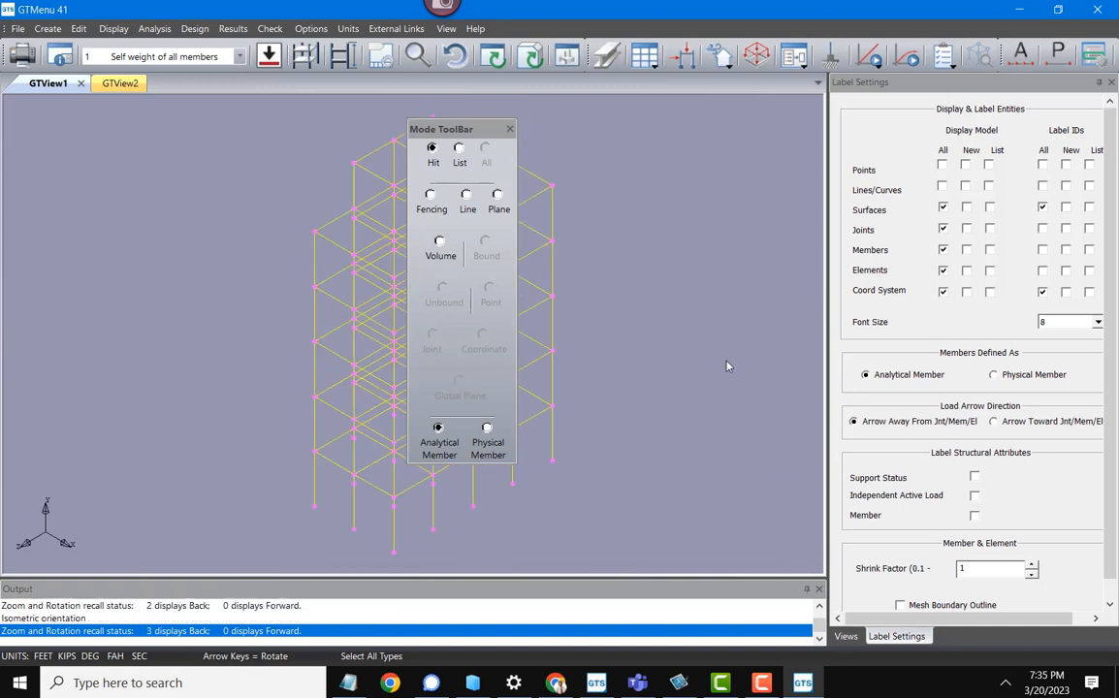
{"action": "left_click_drag", "start_coordinate": [452, 129], "coordinate": [80, 117]}
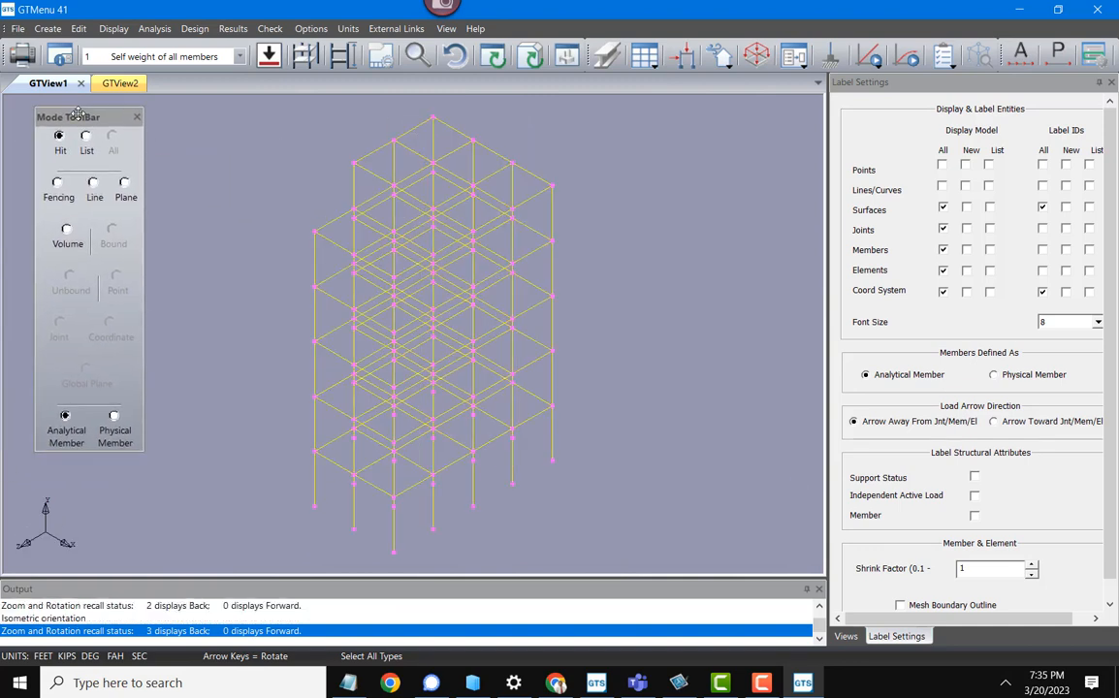
Step: Add joints 1001 to 1005 by pasting the copied coordinate rows below joint 120 in the joints datasheet, and apply them
{"action": "left_click", "coordinate": [48, 27]}
{"action": "mouse_move", "coordinate": [146, 139]}
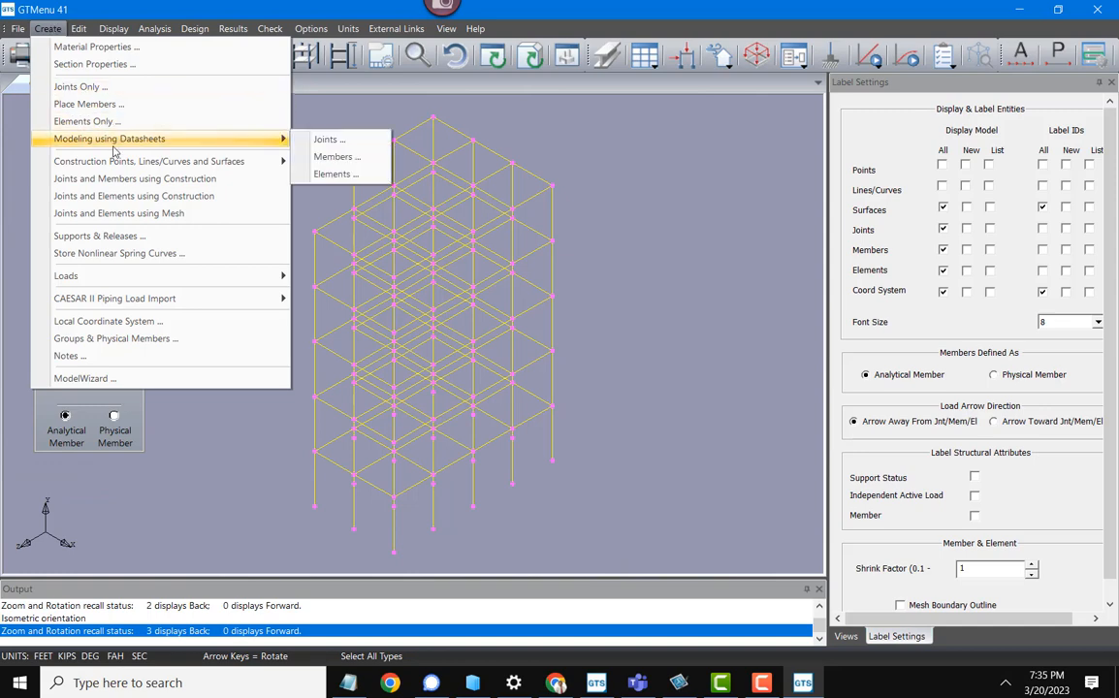
{"action": "left_click", "coordinate": [385, 144]}
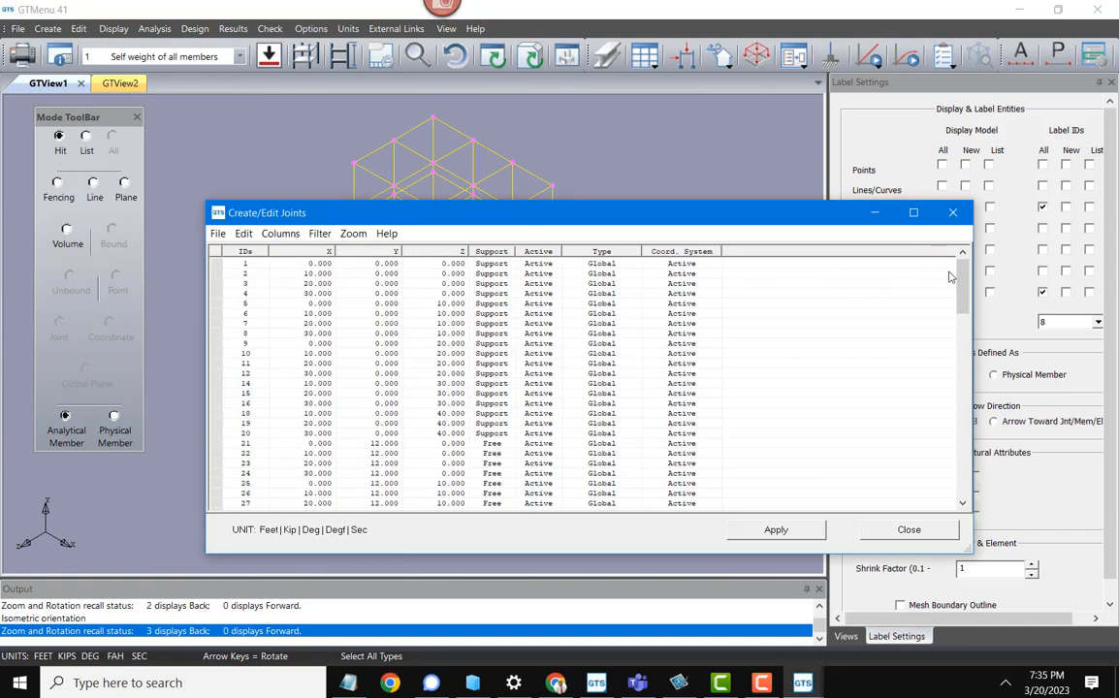
{"action": "left_click_drag", "start_coordinate": [962, 281], "coordinate": [960, 517]}
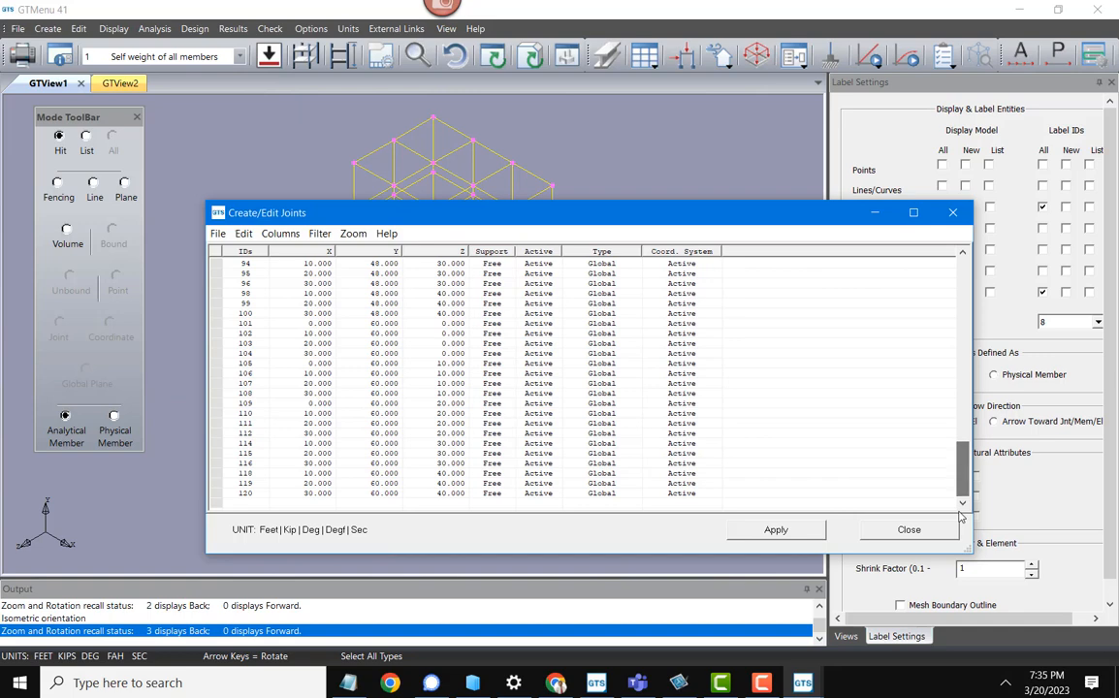
{"action": "left_click", "coordinate": [218, 504]}
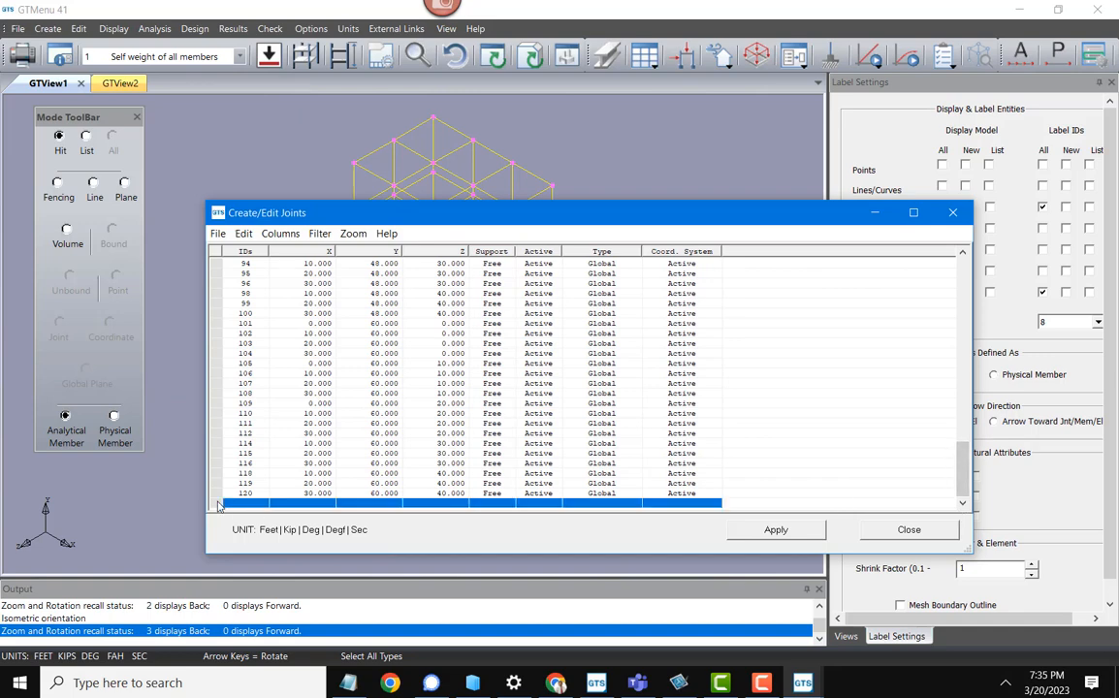
{"action": "type", "text": "1001\t16.900\t12.000\t18.220\tFree\tActive\tGlobal\tActive 1002\t16.900\t24.000\t18.220\tFree\tActive\tGlobal\tActive 1003\t16.900\t36.000\t18.220\tFree\tActive\tGlobal\tActive 1004\t16.900\t48.000\t18.220\tFree\tActive\tGlobal\tActive 1005\t16.900\t60.000\t18.220\tFree\tActive\tGlobal\tActive"}
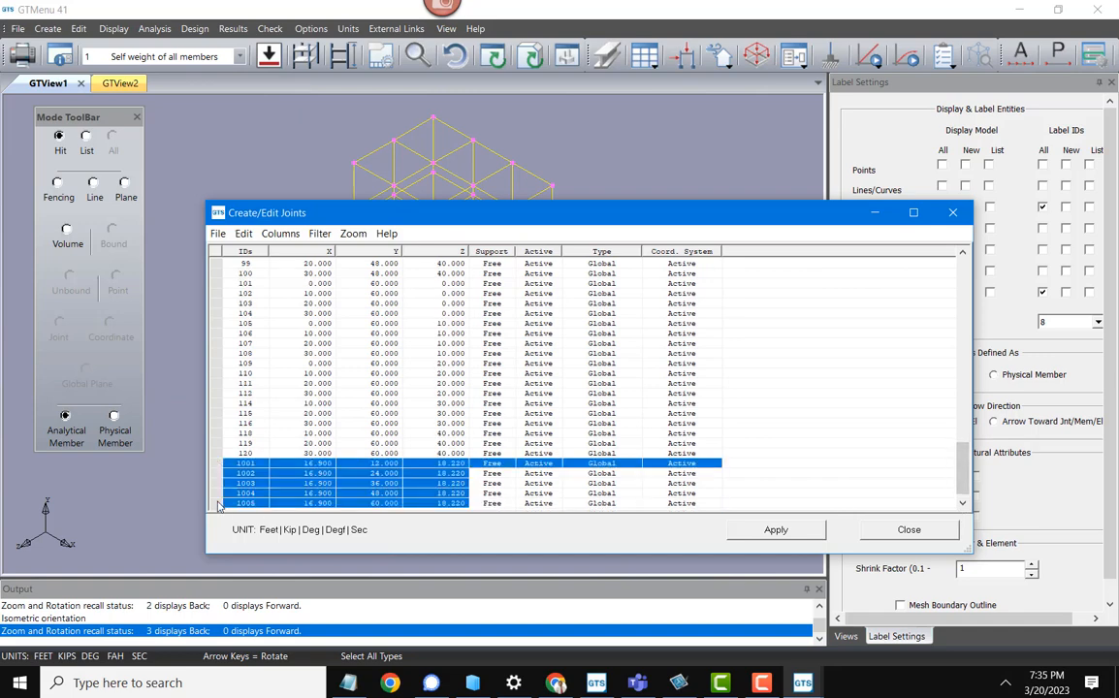
{"action": "left_click", "coordinate": [791, 528]}
{"action": "left_click", "coordinate": [909, 529]}
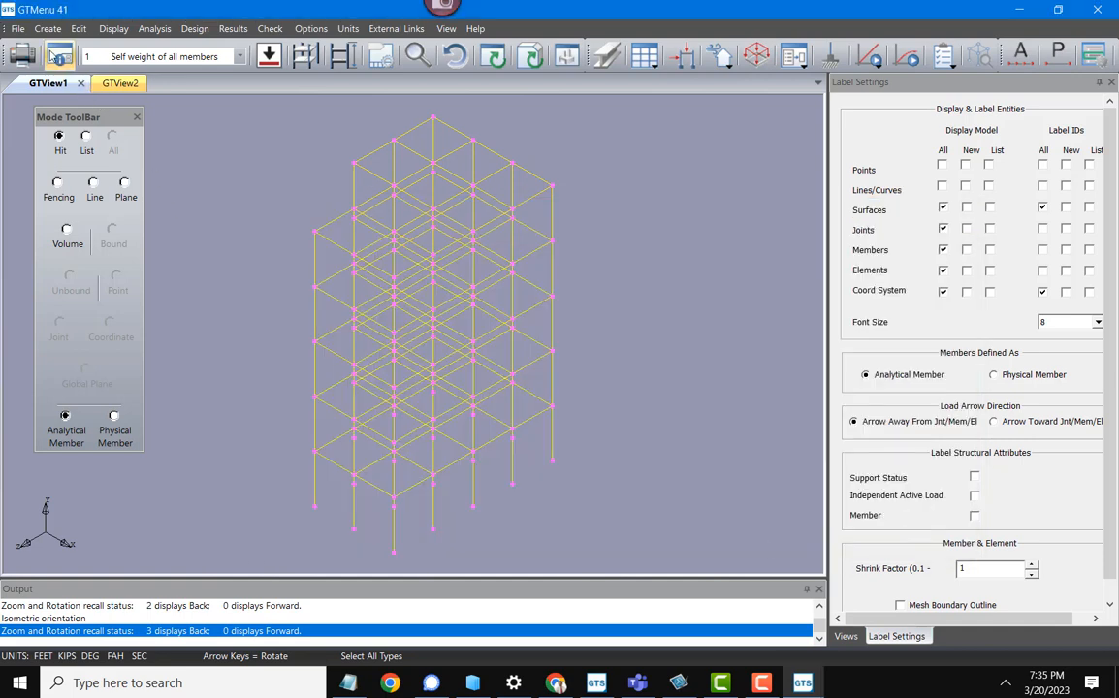
Step: Generate a GT STRUDL text input file of the entire model, replacing the existing B1.gti
{"action": "left_click", "coordinate": [18, 29]}
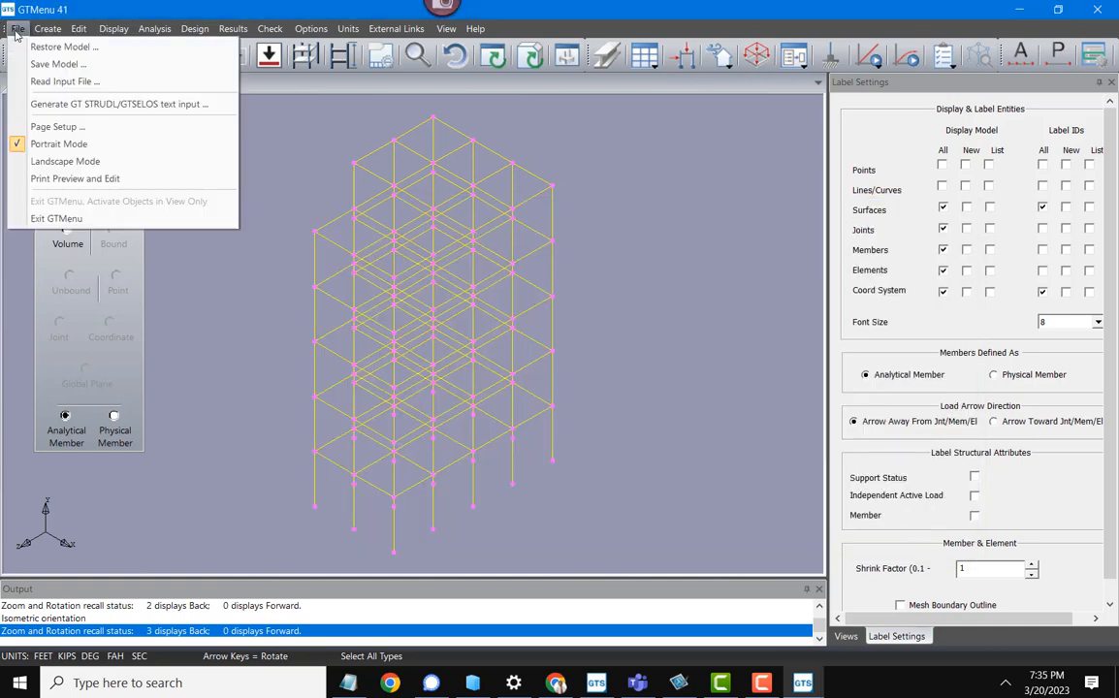
{"action": "left_click", "coordinate": [49, 104]}
{"action": "left_click", "coordinate": [675, 413]}
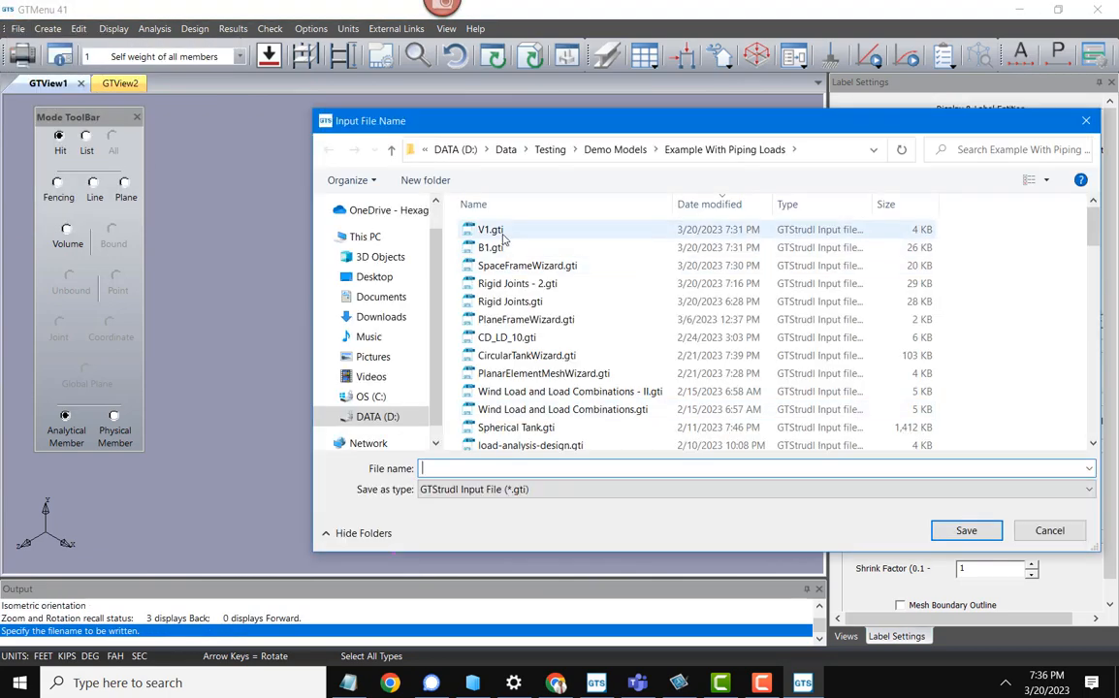
{"action": "double_click", "coordinate": [490, 247]}
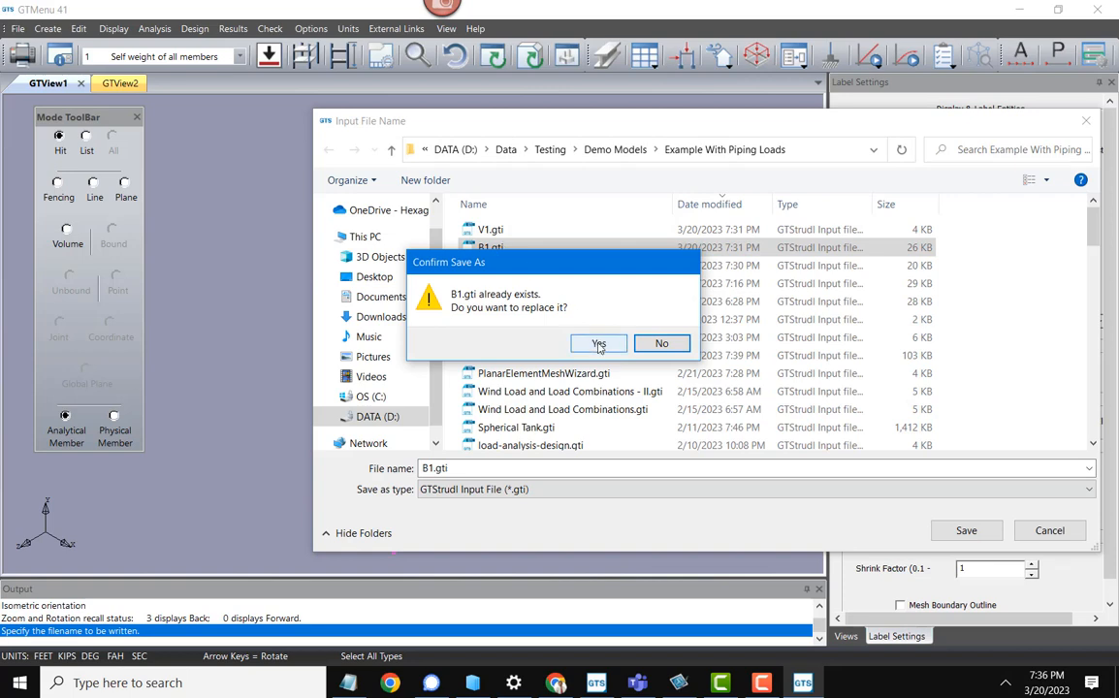
{"action": "left_click", "coordinate": [599, 344]}
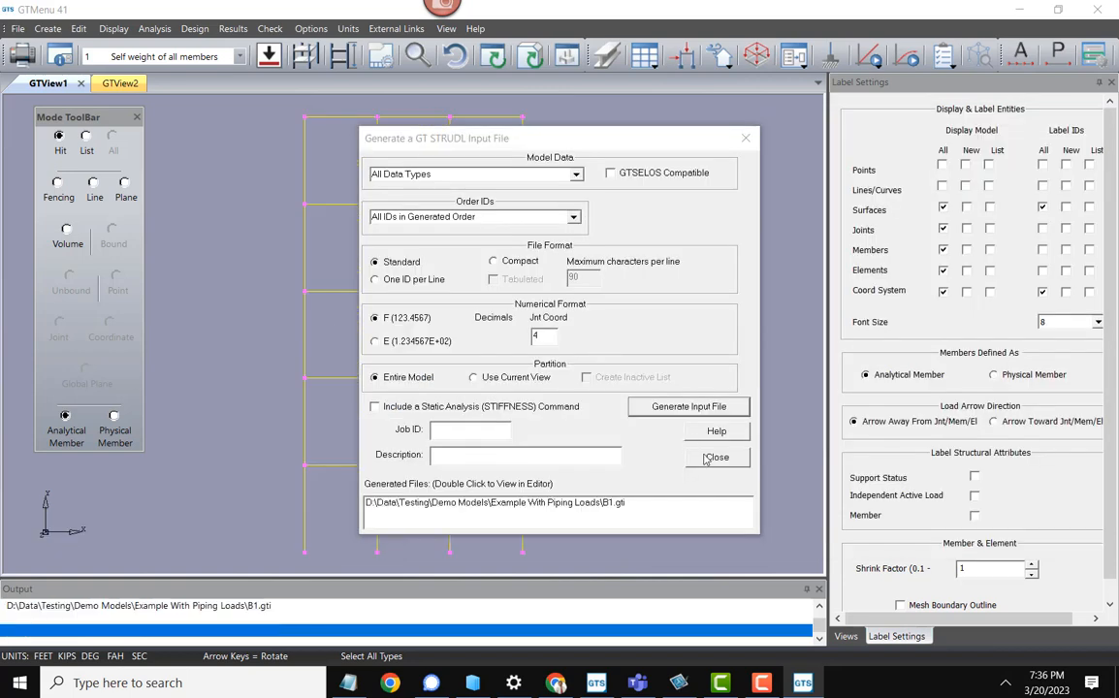
{"action": "left_click", "coordinate": [716, 457]}
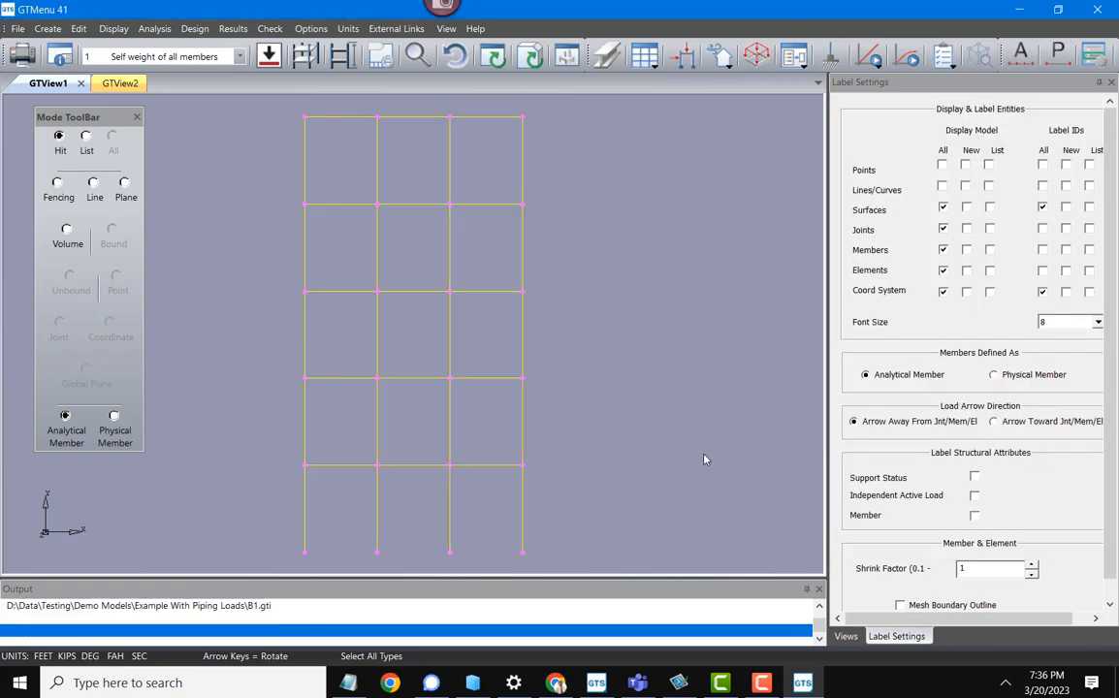
Step: Exit GTMenu keeping the changes, and end the solver job normally without saving the output
{"action": "left_click", "coordinate": [1097, 10]}
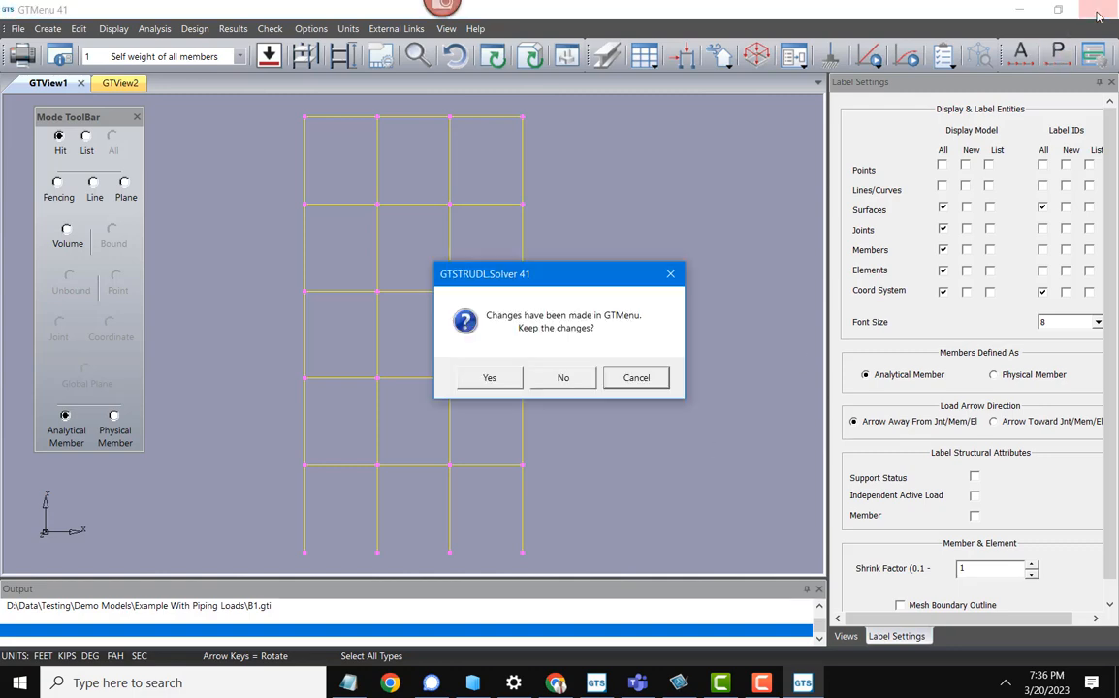
{"action": "left_click", "coordinate": [491, 378]}
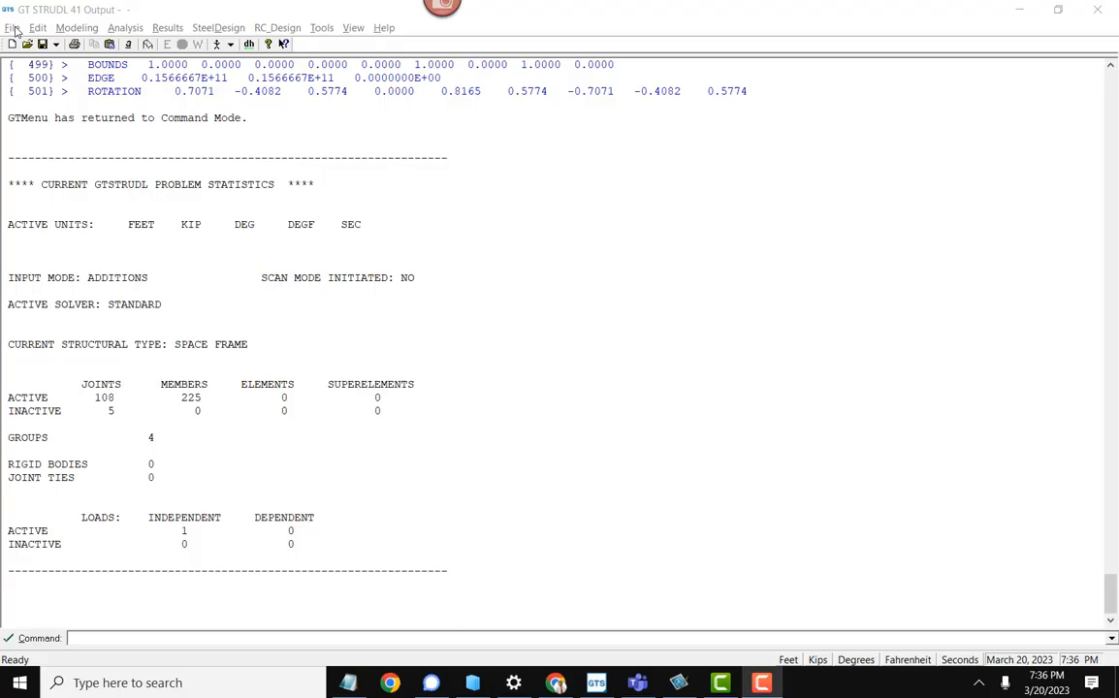
{"action": "left_click", "coordinate": [12, 27]}
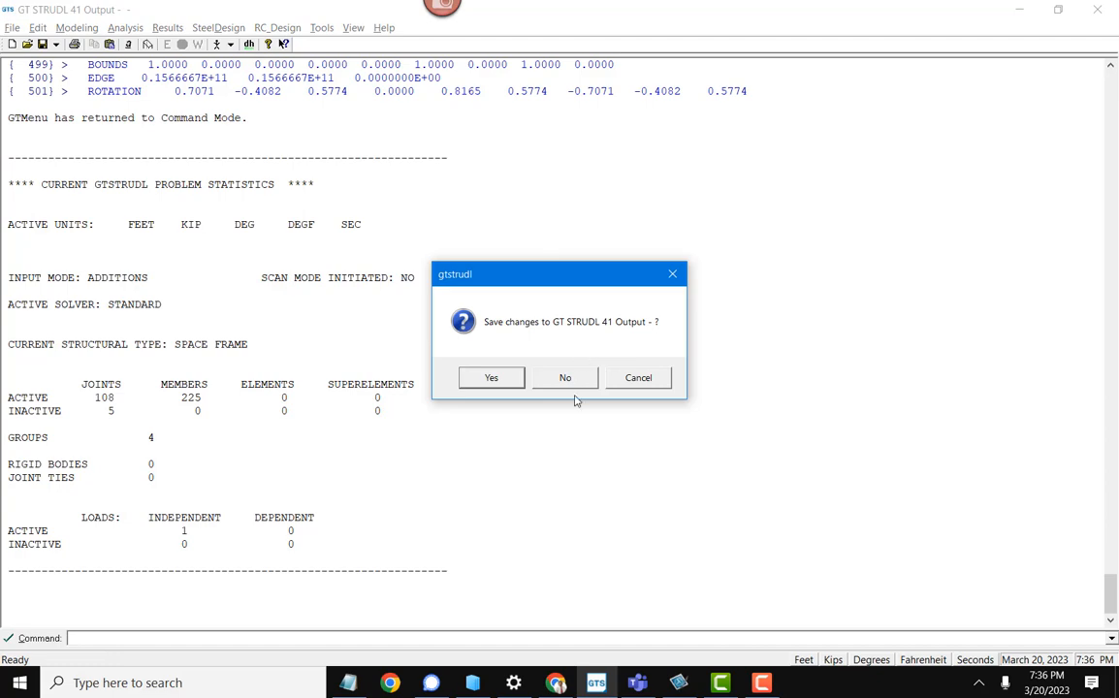
{"action": "left_click", "coordinate": [568, 378]}
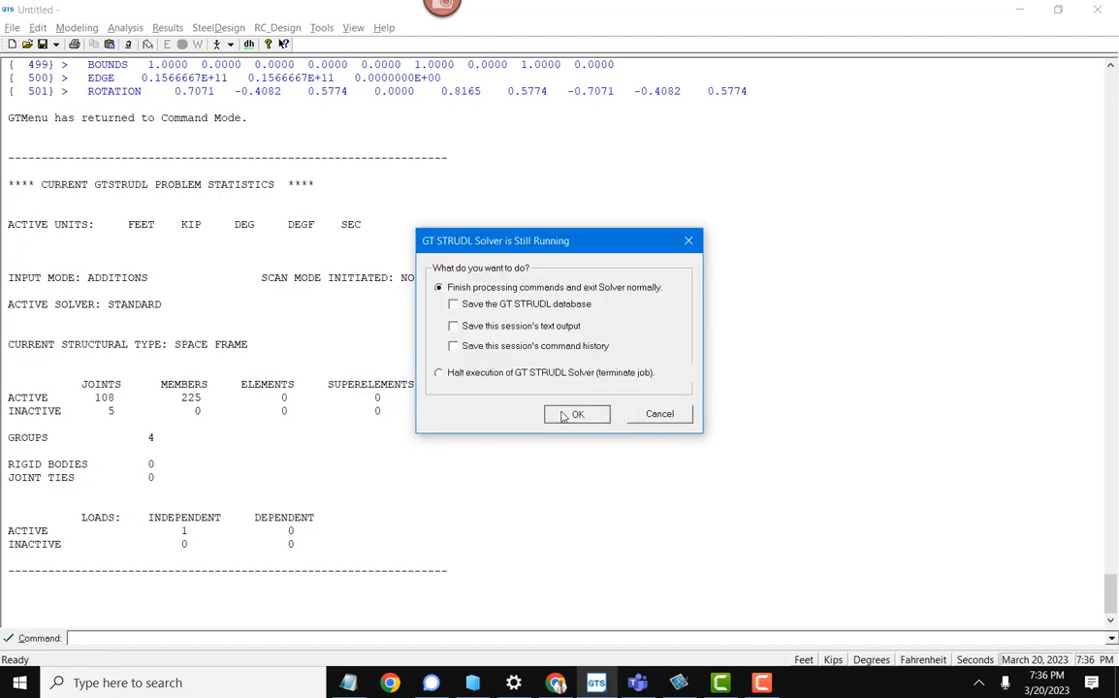
{"action": "left_click", "coordinate": [564, 416]}
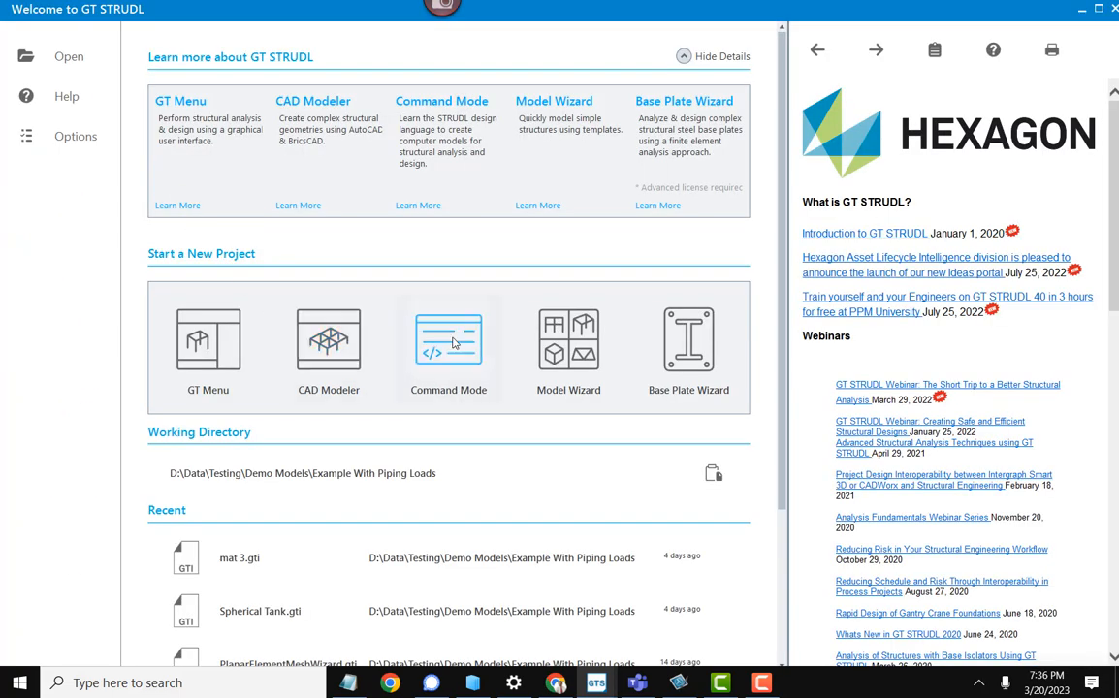
Step: Open the input file B1.gti in a new Command Mode project and show its model in GTMenu in isometric view
{"action": "left_click", "coordinate": [452, 345]}
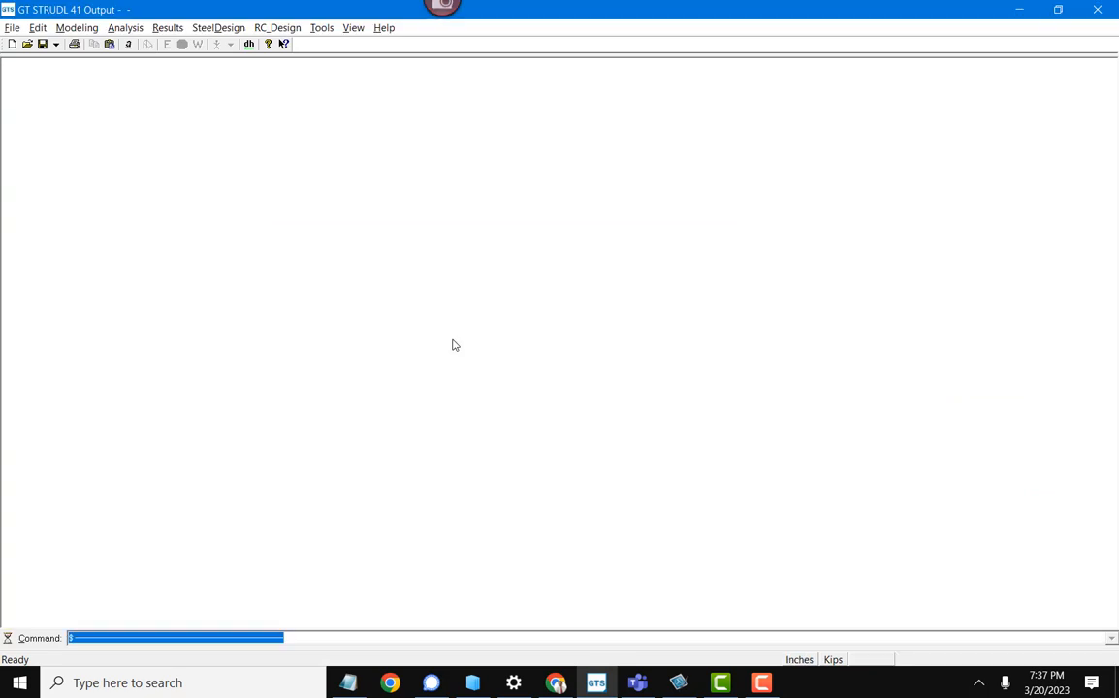
{"action": "left_click", "coordinate": [27, 45]}
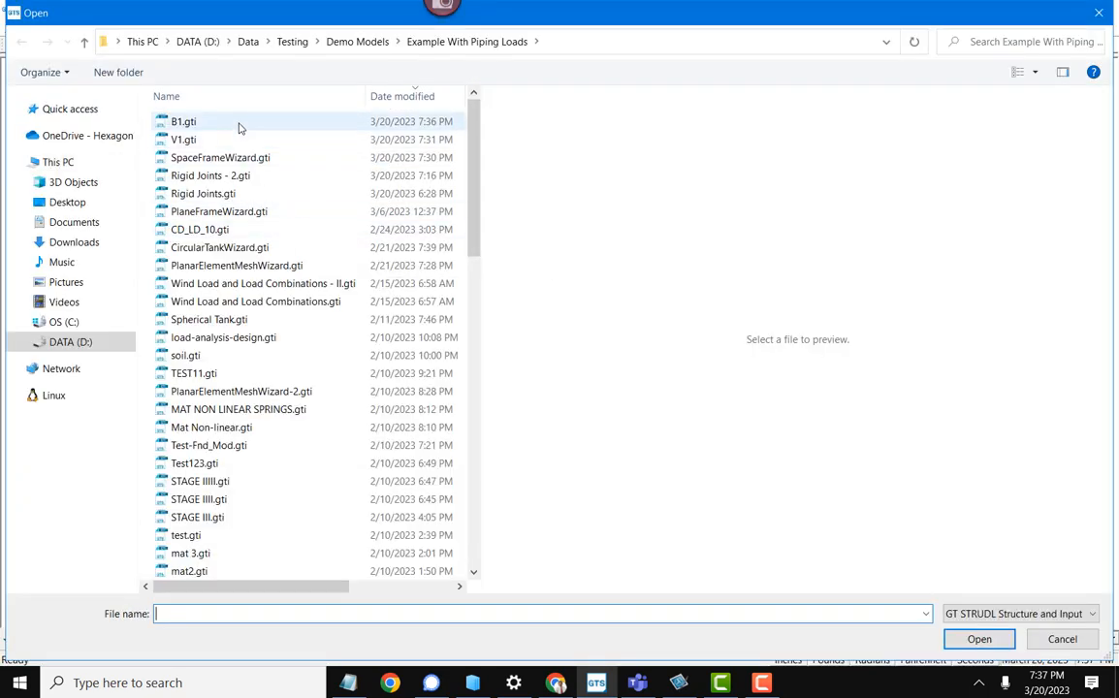
{"action": "left_click", "coordinate": [239, 128]}
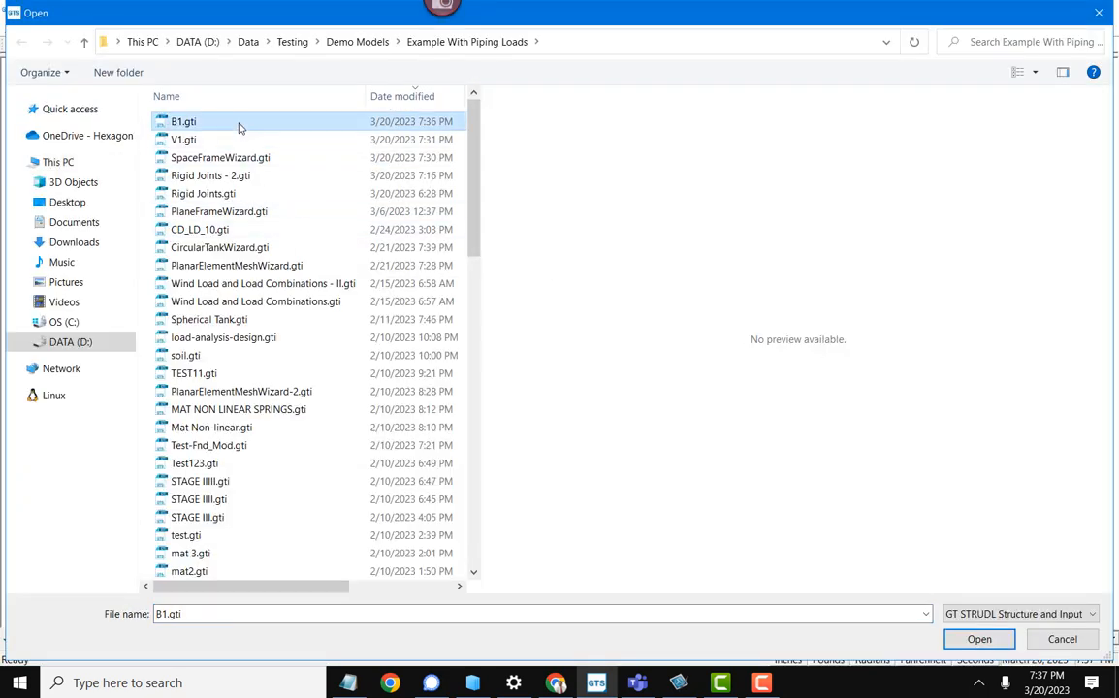
{"action": "double_click", "coordinate": [240, 128]}
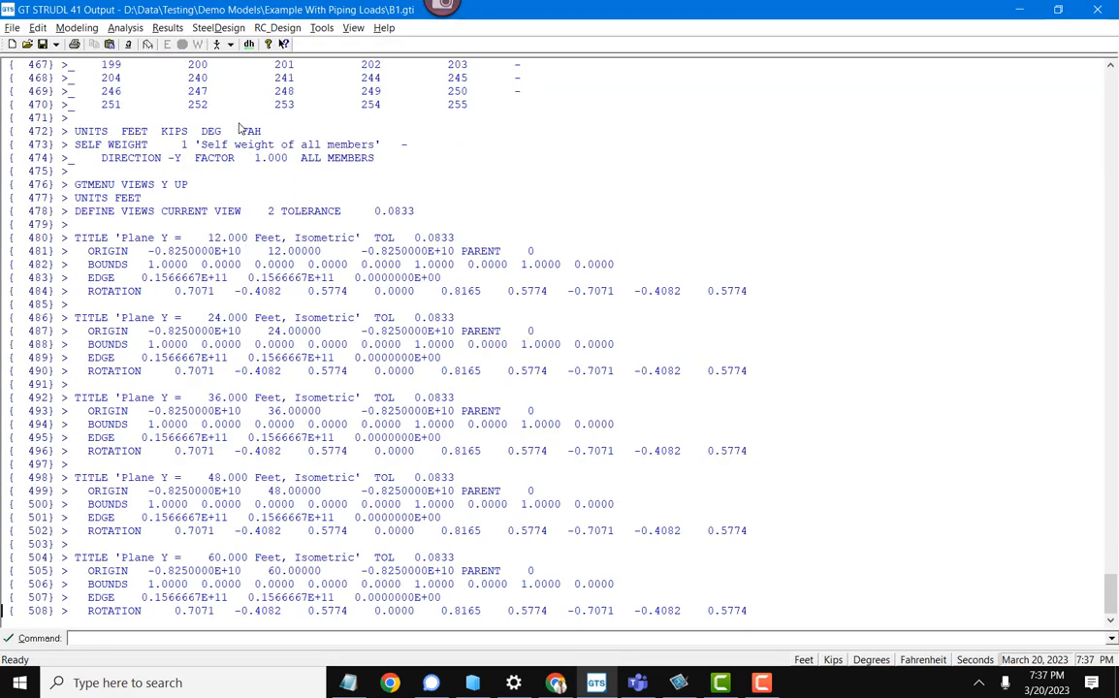
{"action": "left_click", "coordinate": [1109, 209]}
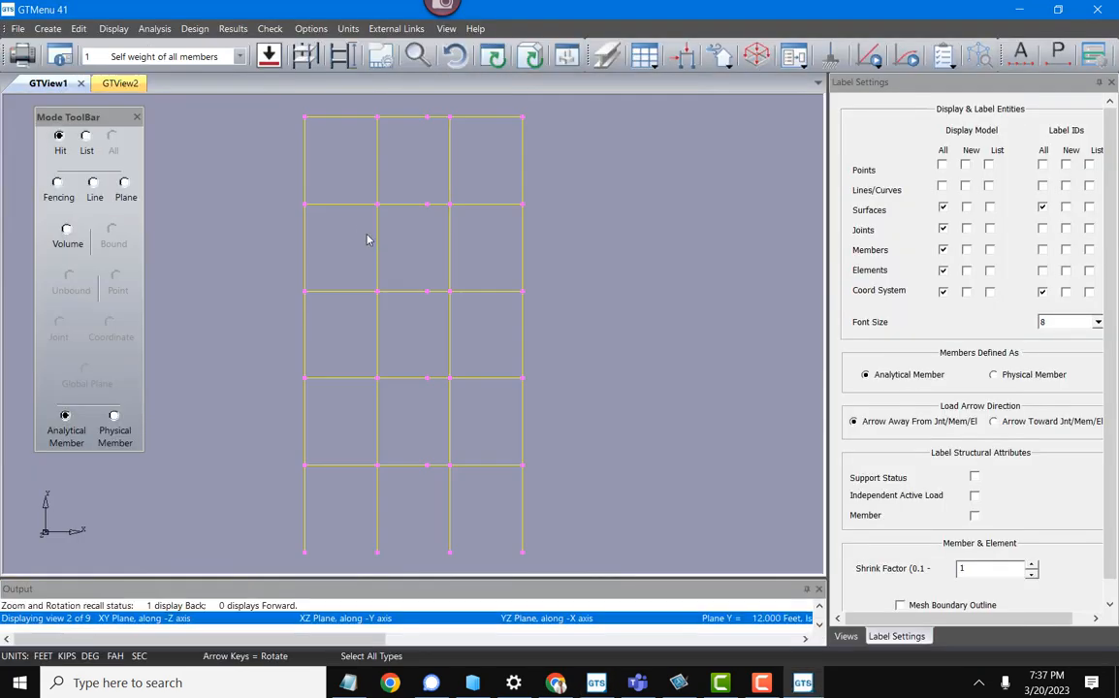
{"action": "key", "text": "i"}
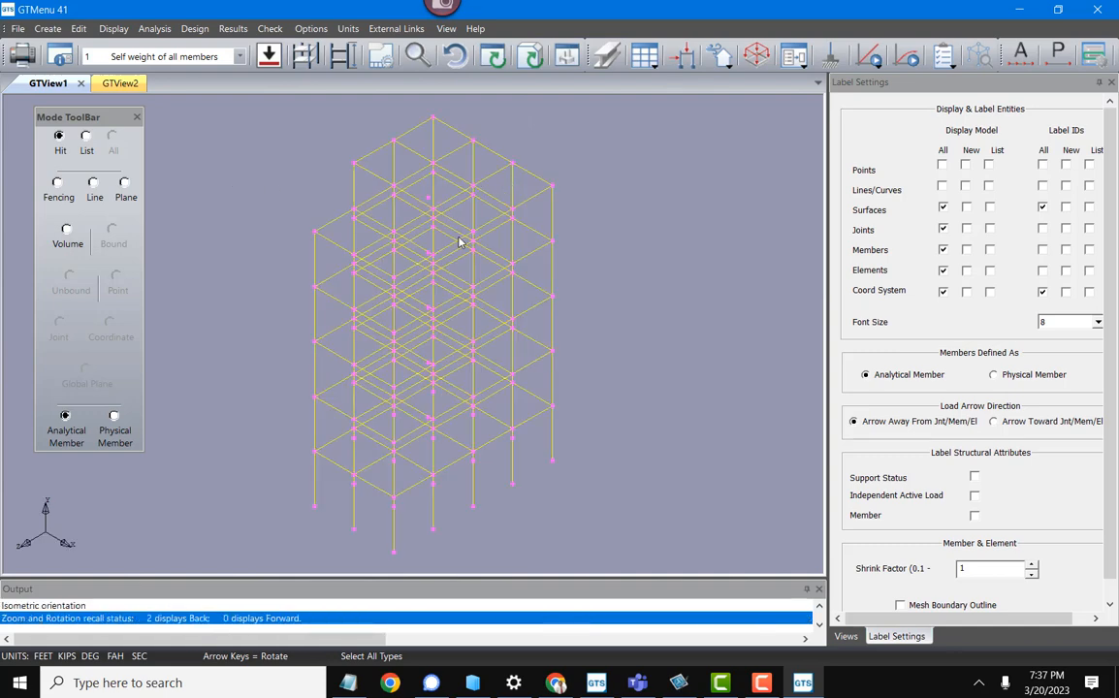
Step: Rotate the frame and label all joint IDs to check the added center-of-gravity joints, ending in isometric view
{"action": "middle_click_drag", "start_coordinate": [436, 207], "coordinate": [432, 270]}
{"action": "key", "text": "l"}
{"action": "key", "text": "j"}
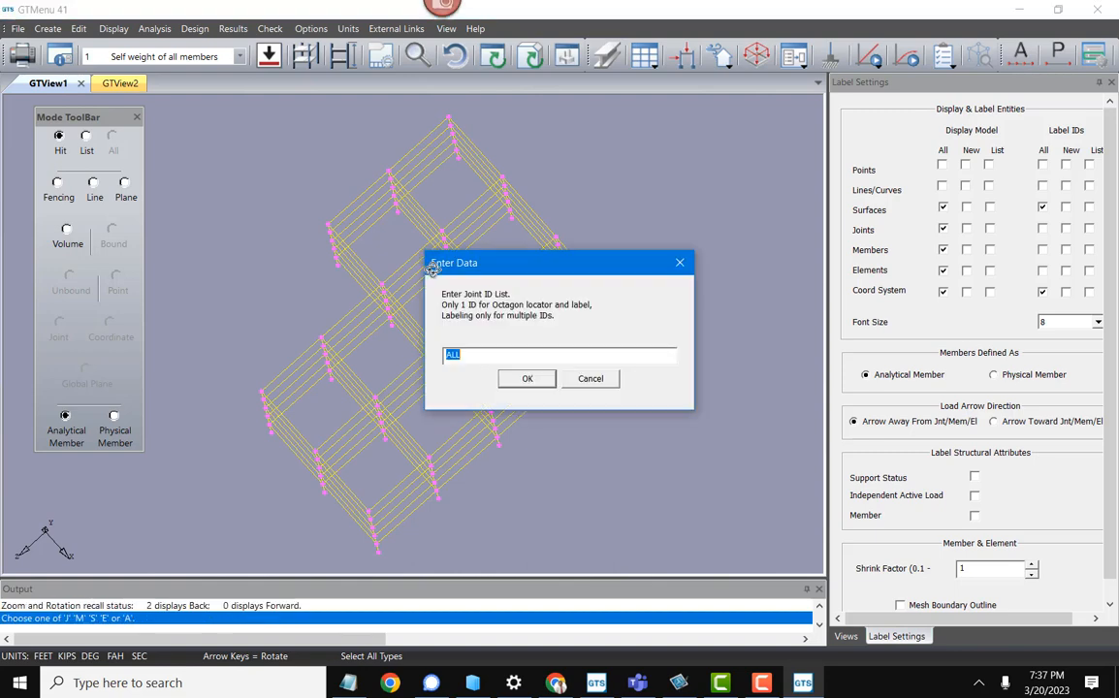
{"action": "key", "text": "Return"}
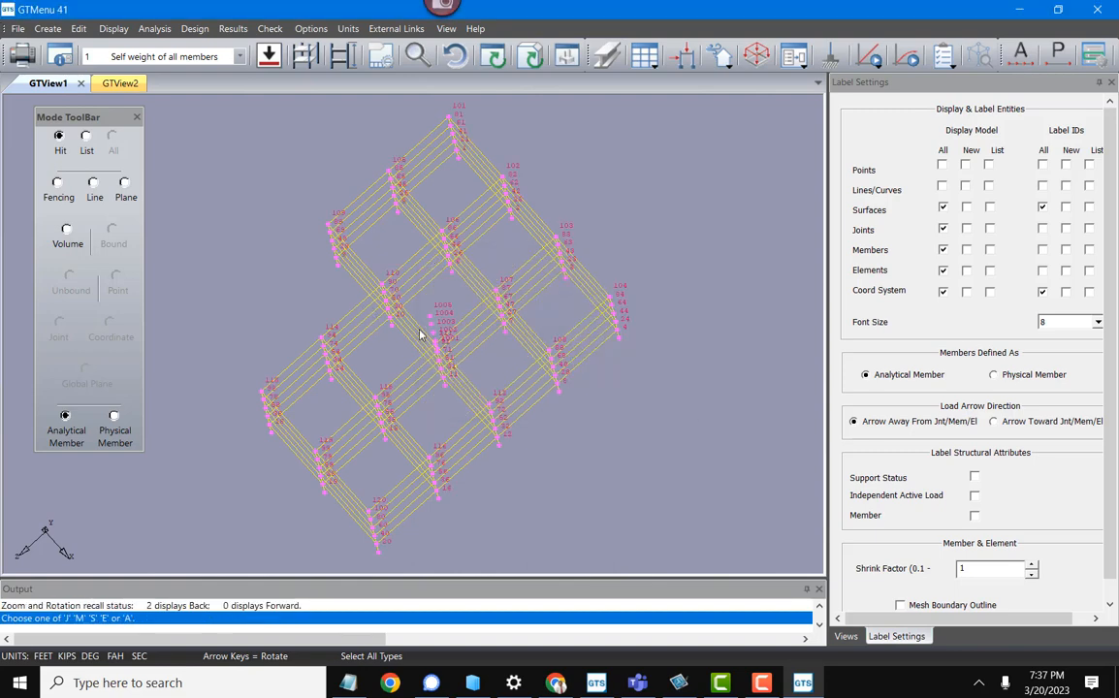
{"action": "key", "text": "i"}
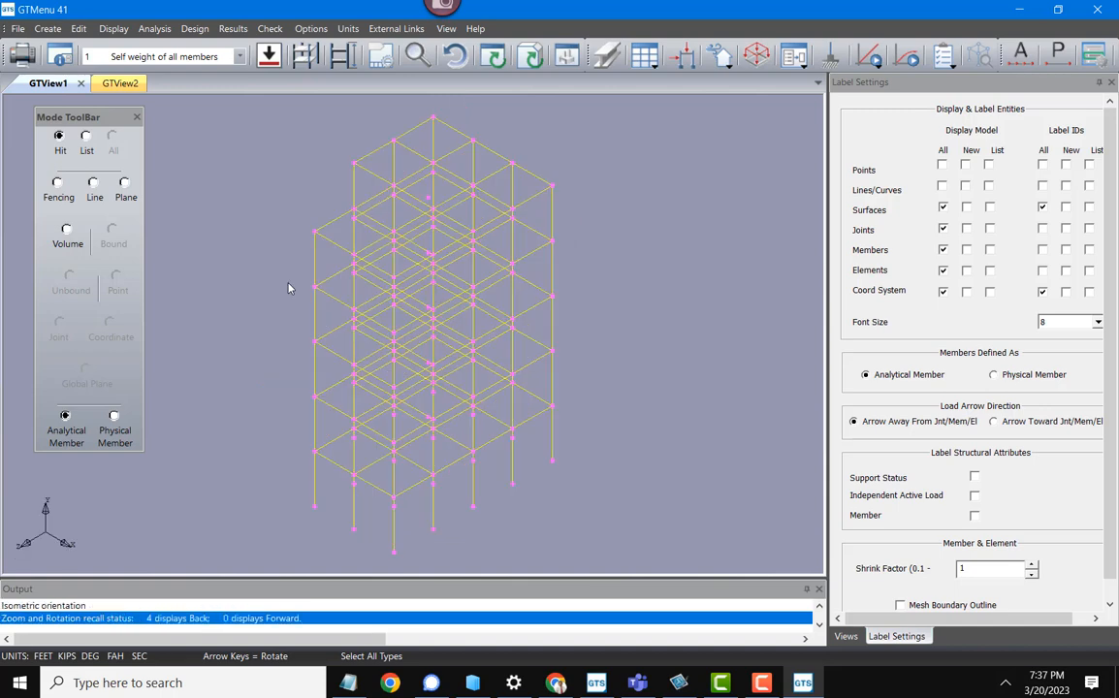
Step: Create two new empty groups named FL1 and FL2
{"action": "left_click", "coordinate": [48, 29]}
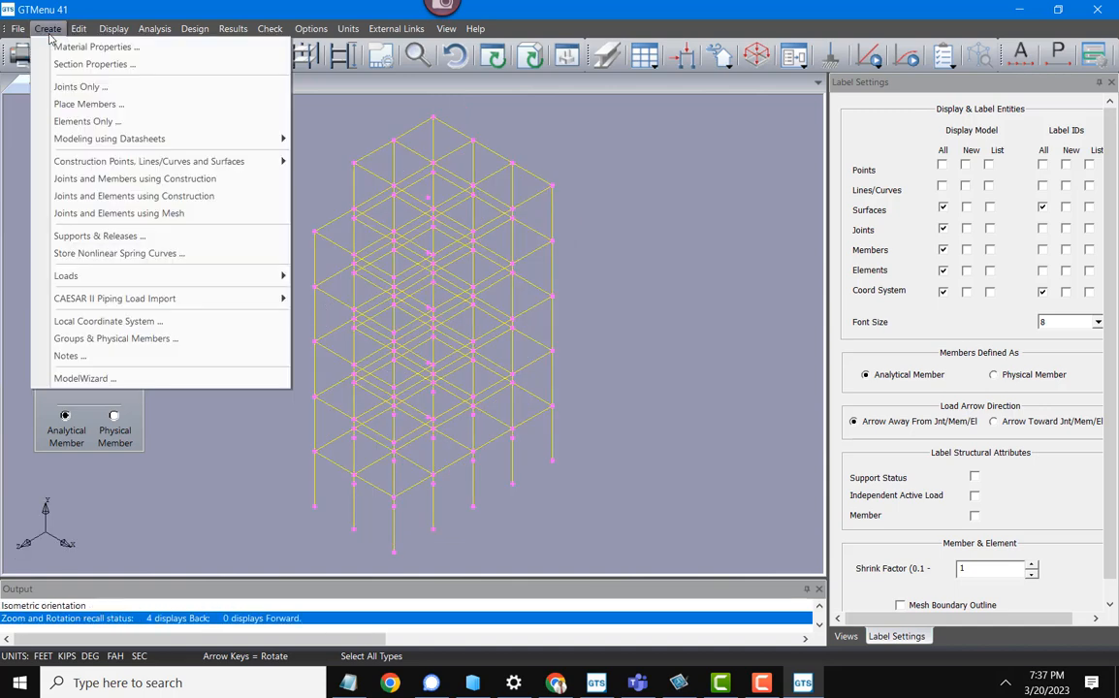
{"action": "left_click", "coordinate": [150, 341]}
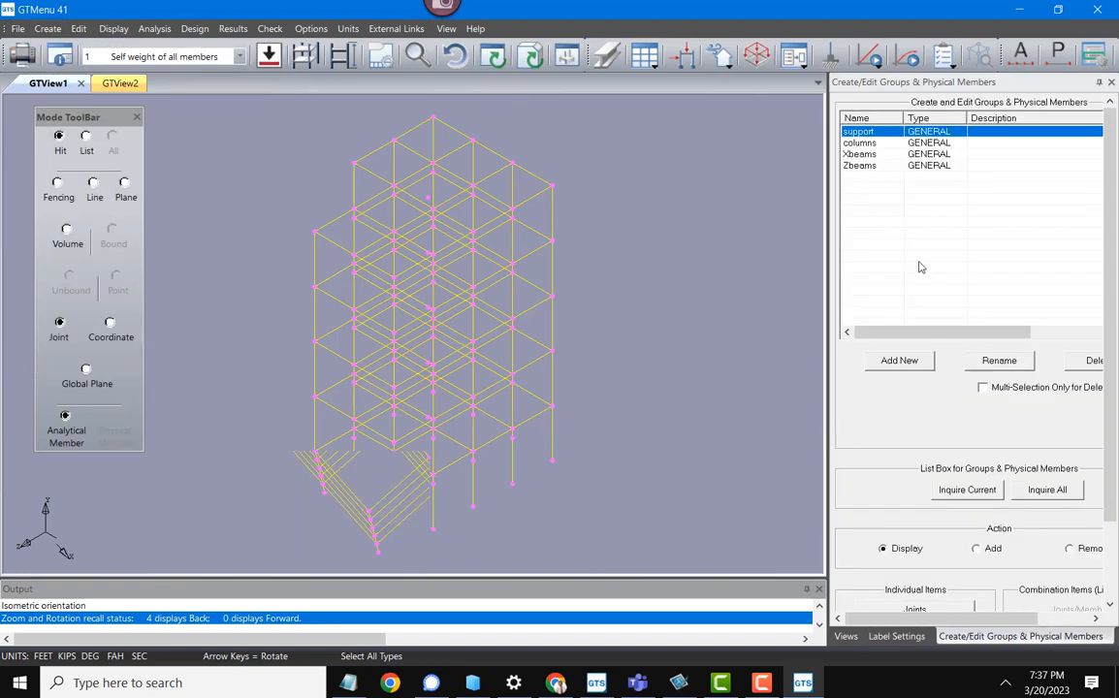
{"action": "left_click", "coordinate": [901, 361]}
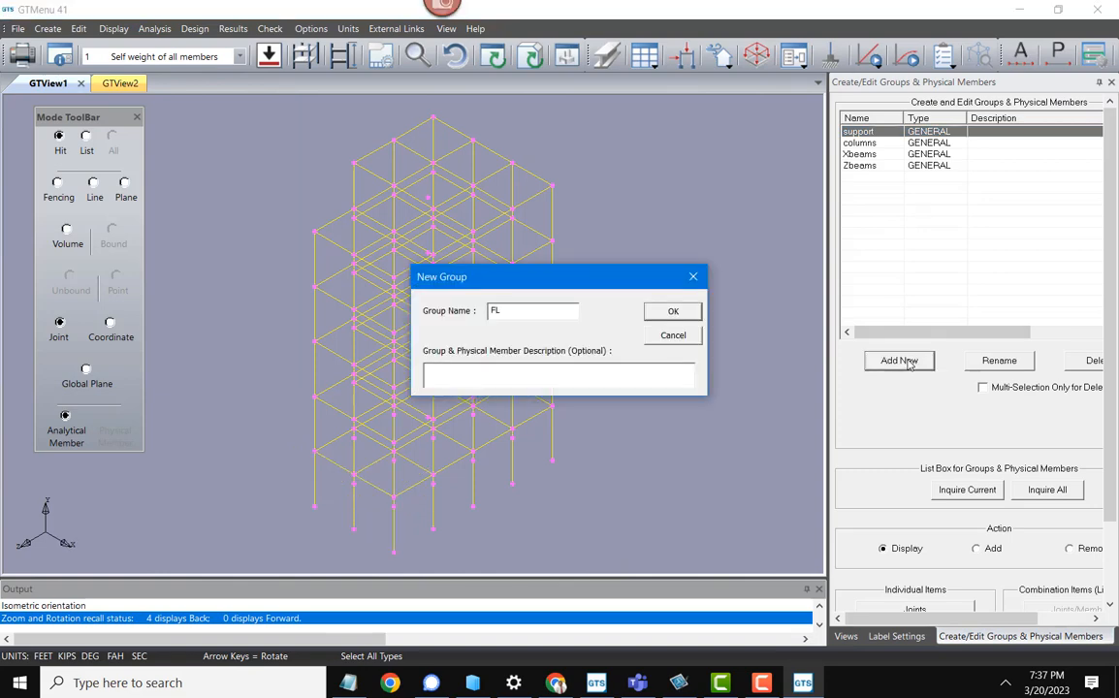
{"action": "left_click", "coordinate": [661, 313]}
{"action": "left_click", "coordinate": [887, 361]}
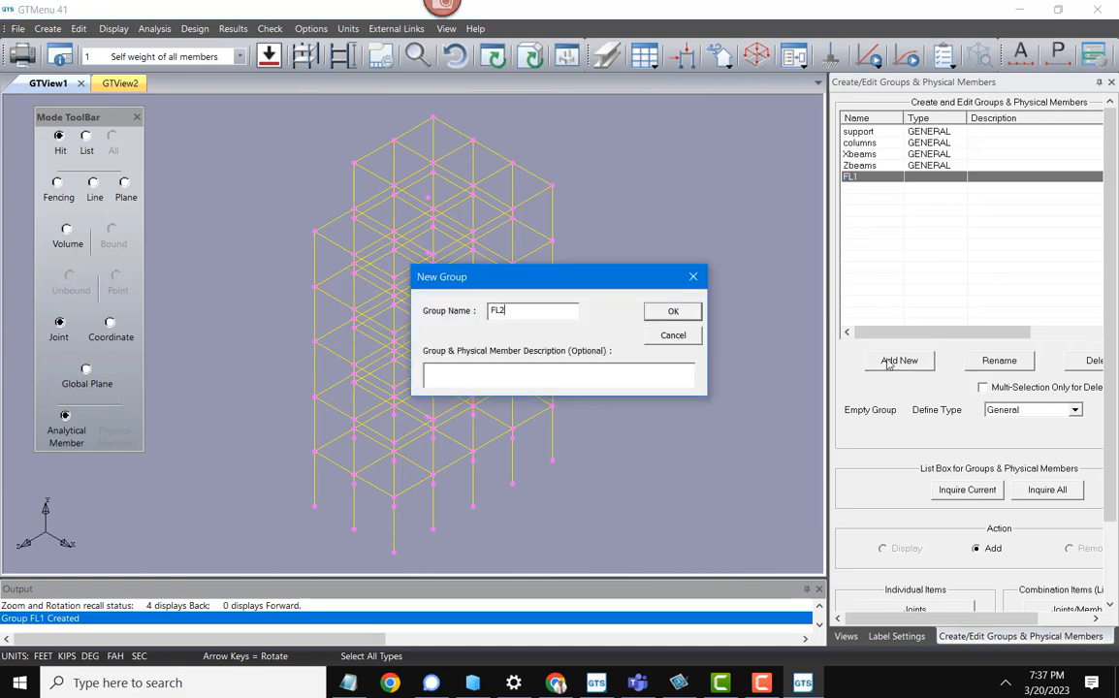
{"action": "type", "text": "FL2"}
{"action": "left_click", "coordinate": [669, 313]}
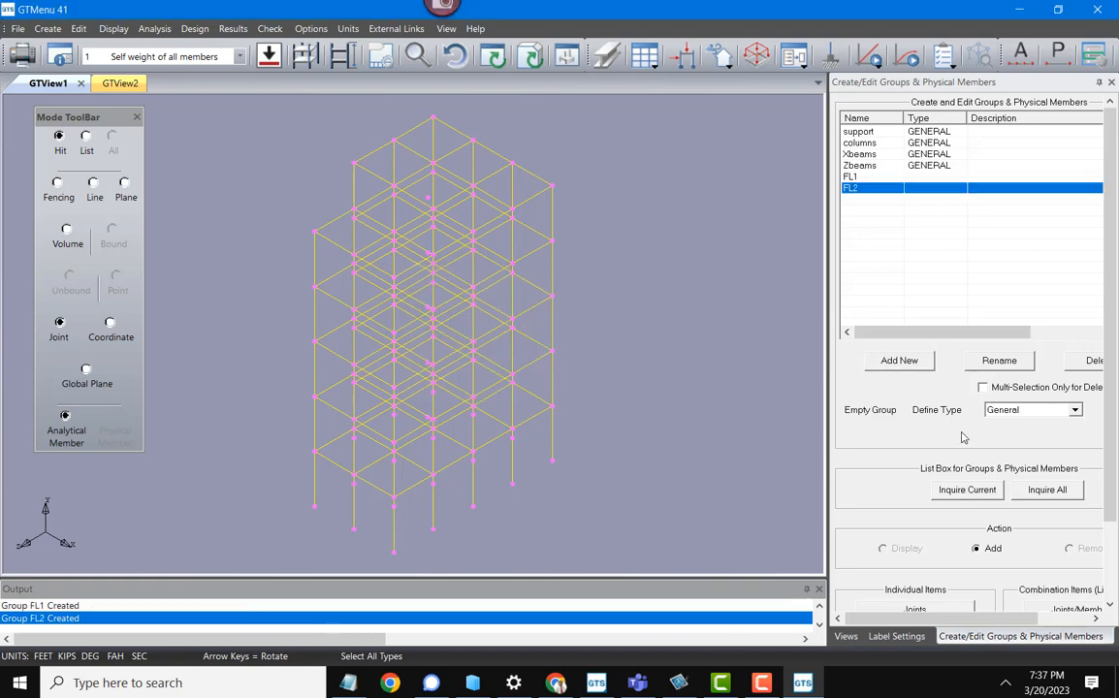
Step: Add three more empty groups named FL3, FL4 and FL5
{"action": "left_click", "coordinate": [900, 361]}
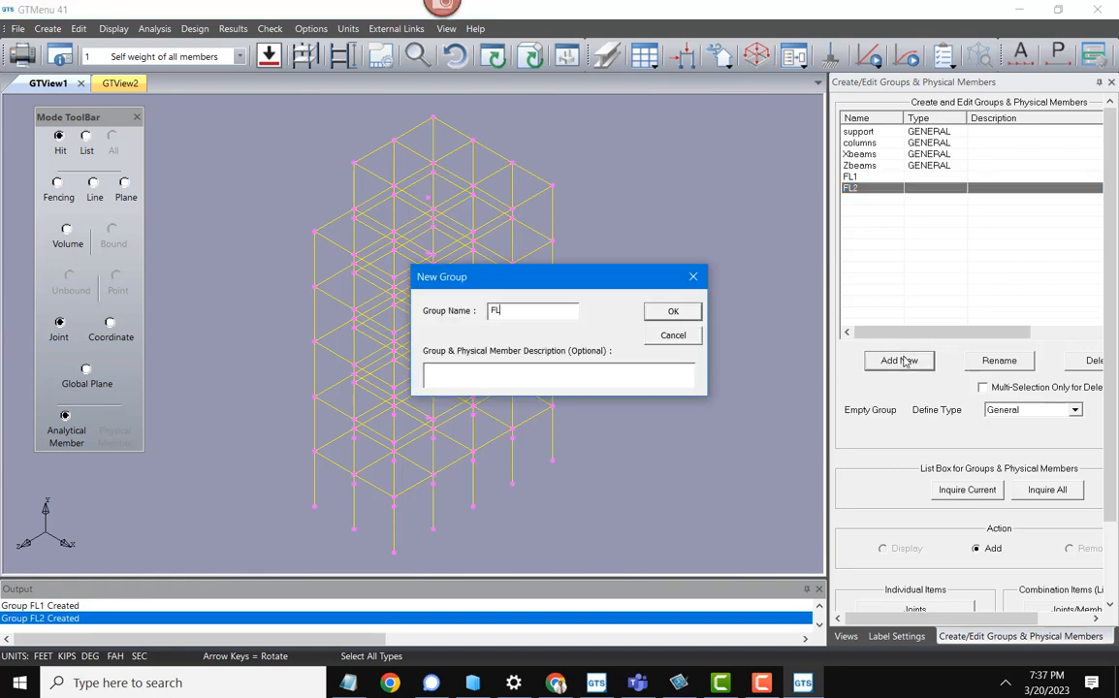
{"action": "type", "text": "FL3"}
{"action": "left_click", "coordinate": [684, 313]}
{"action": "left_click", "coordinate": [902, 361]}
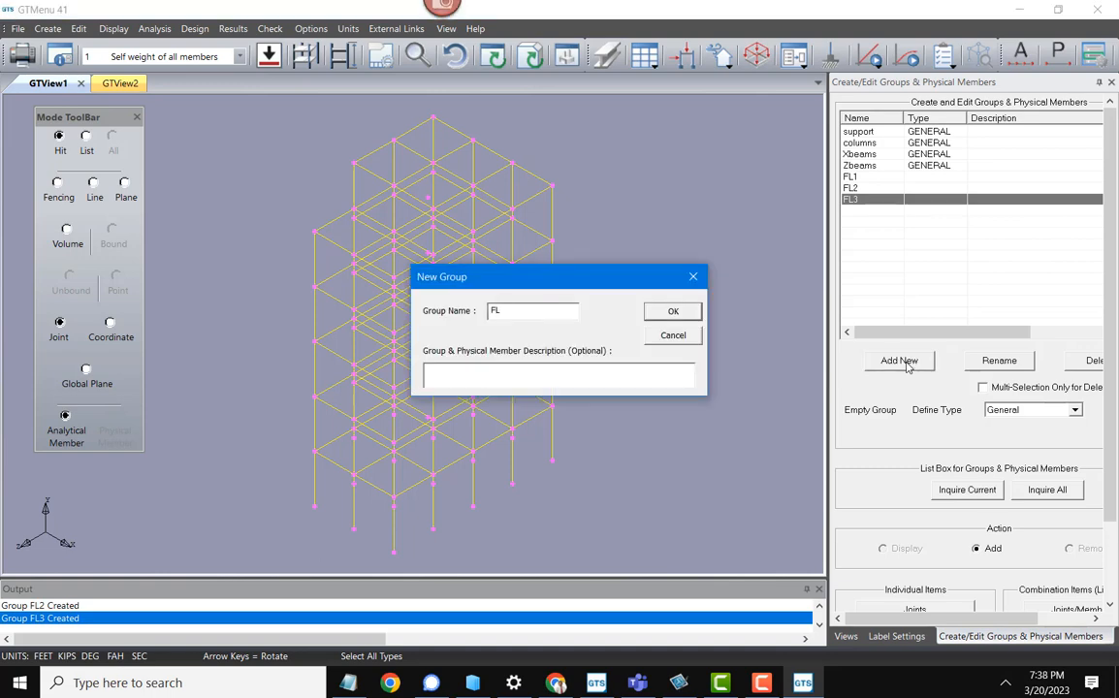
{"action": "type", "text": "FL4"}
{"action": "left_click", "coordinate": [671, 311]}
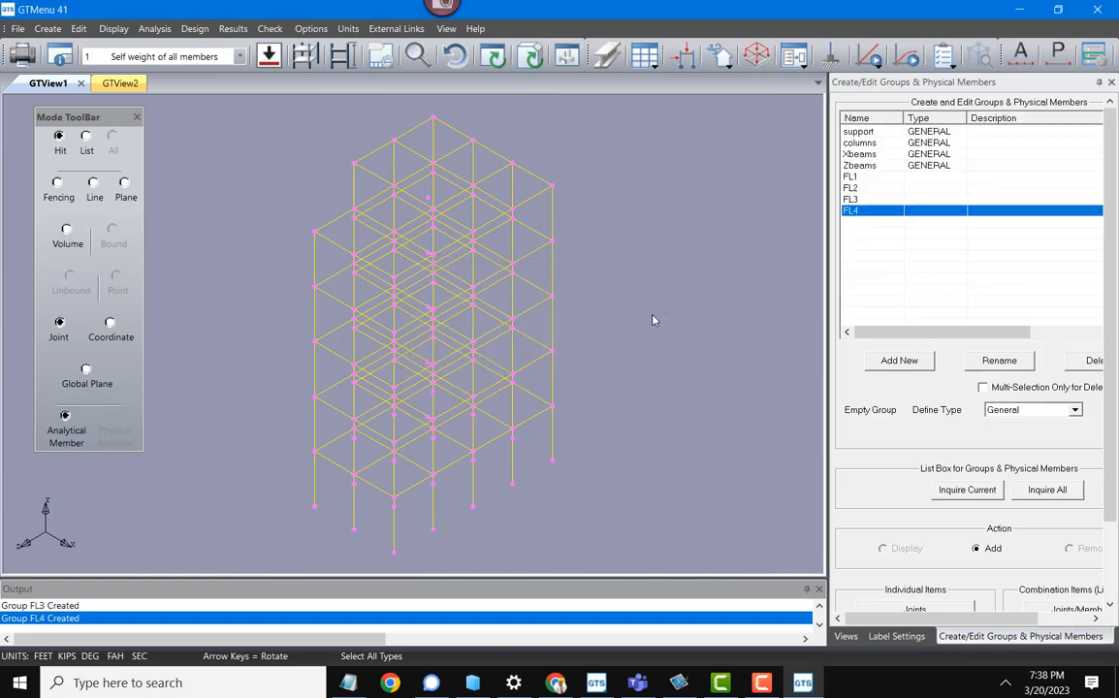
{"action": "left_click", "coordinate": [910, 368]}
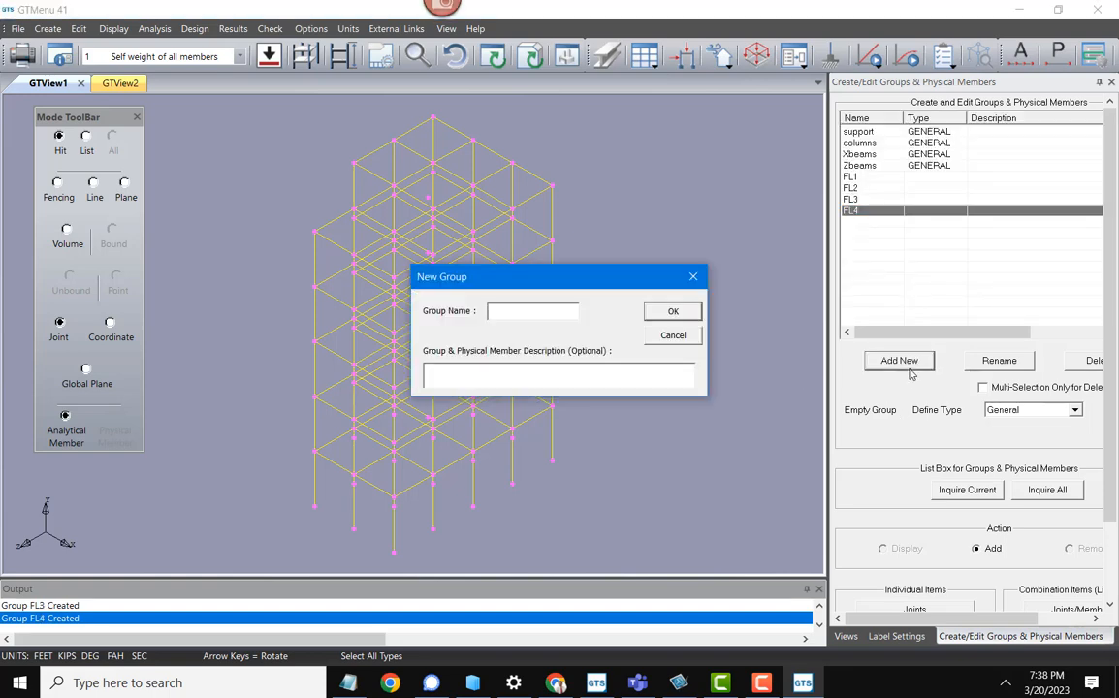
{"action": "type", "text": "FL5"}
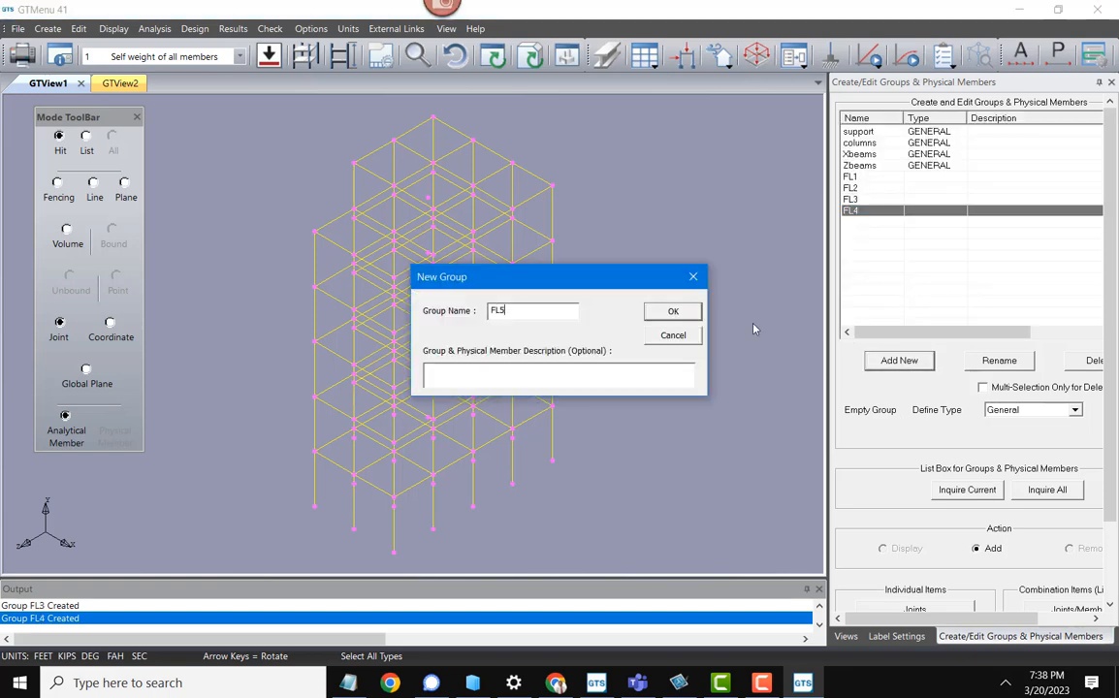
{"action": "left_click", "coordinate": [674, 313]}
Step: Select group FL1 and display the Plane Y = 12.000 Feet view in XZ orientation
{"action": "left_click", "coordinate": [884, 178]}
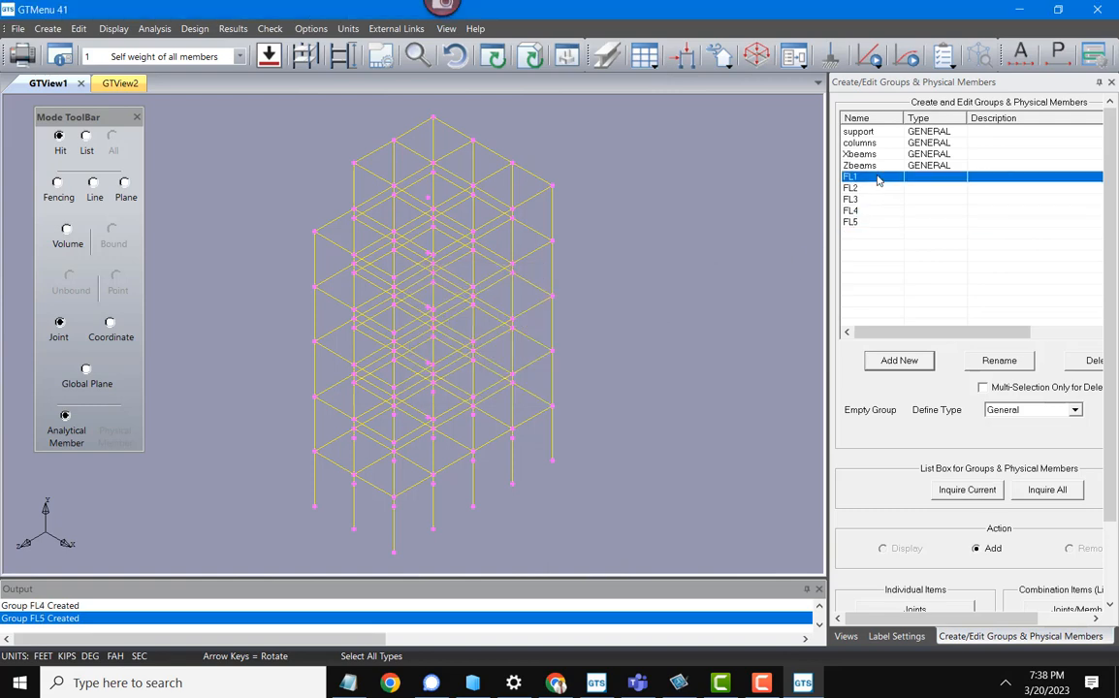
{"action": "left_click", "coordinate": [846, 636]}
{"action": "left_click", "coordinate": [926, 197]}
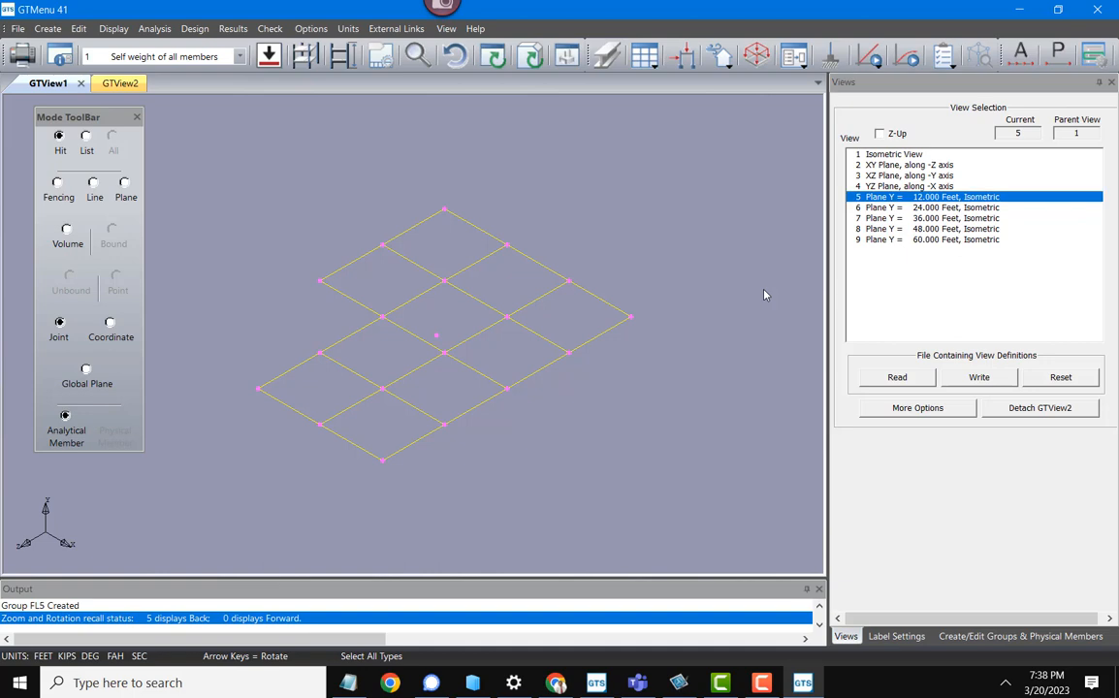
{"action": "key", "text": "y"}
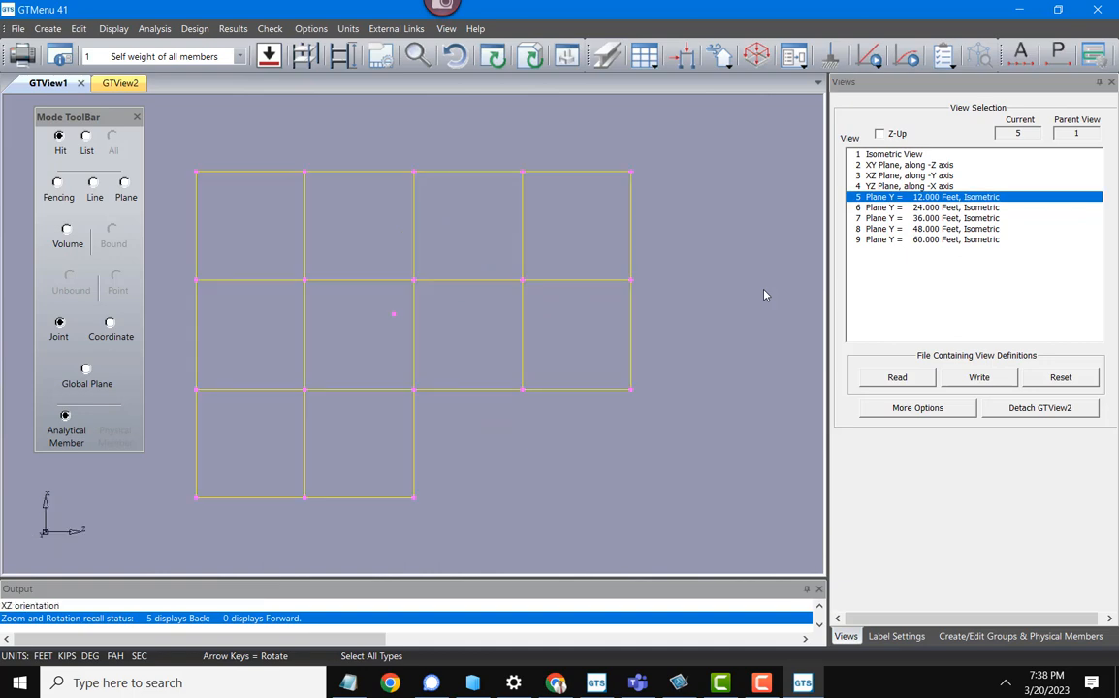
Step: Return to group editing for FL1 and restrict graphical selection to joints only
{"action": "left_click", "coordinate": [968, 637]}
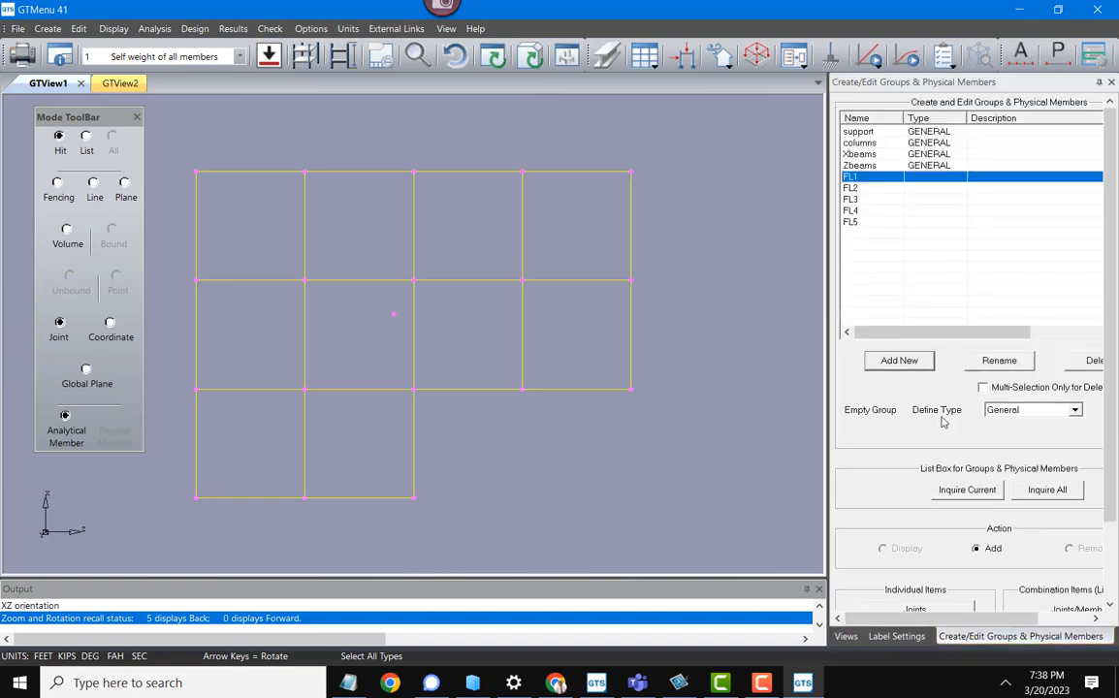
{"action": "left_click_drag", "start_coordinate": [1112, 509], "coordinate": [1114, 557]}
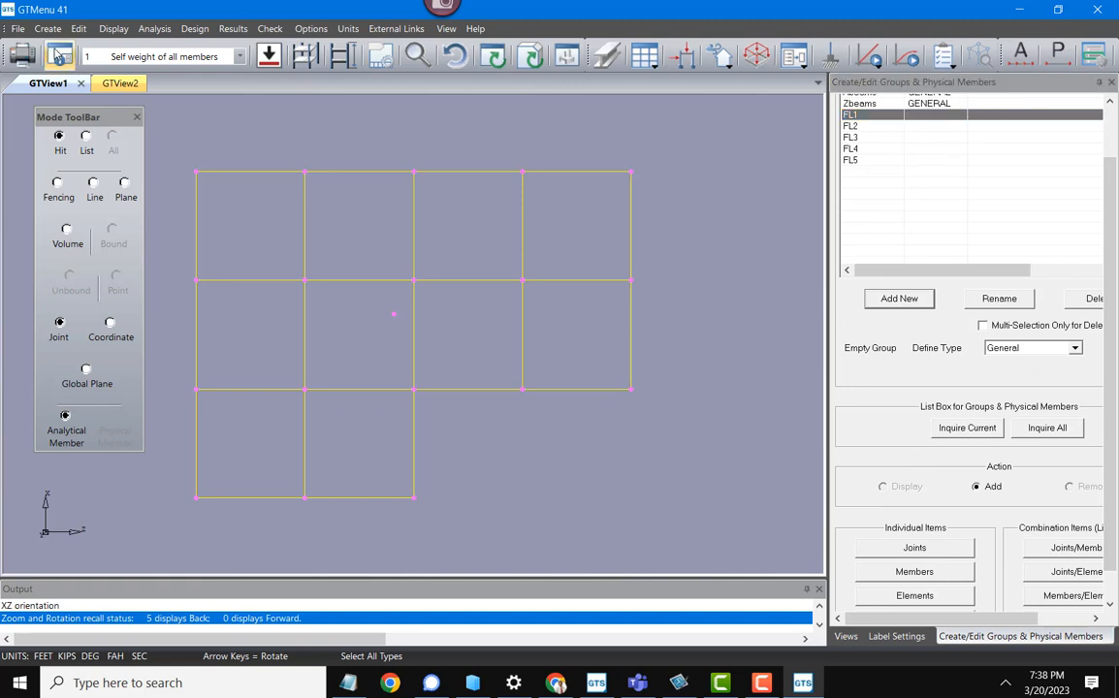
{"action": "left_click", "coordinate": [58, 55]}
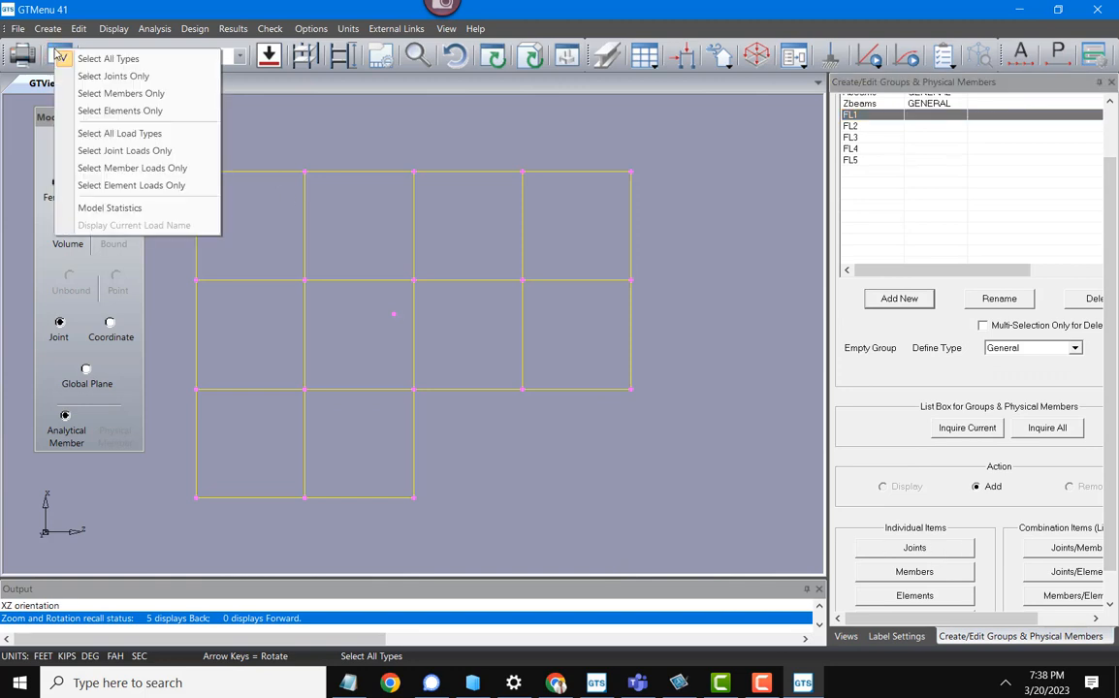
{"action": "left_click", "coordinate": [114, 77]}
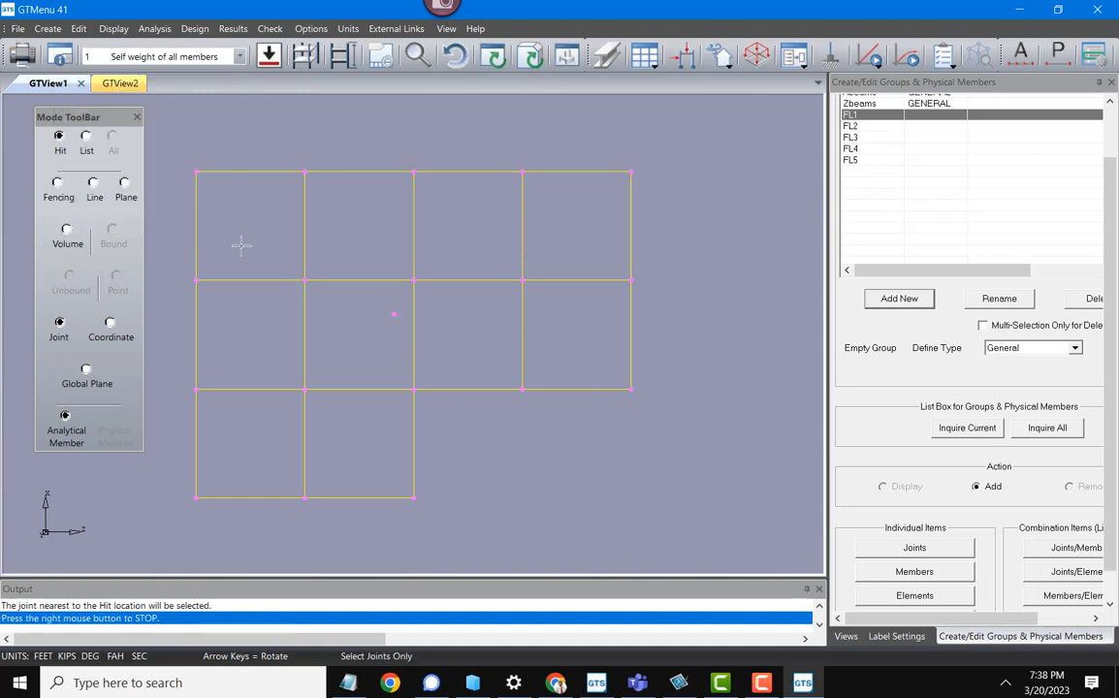
{"action": "left_click", "coordinate": [170, 166]}
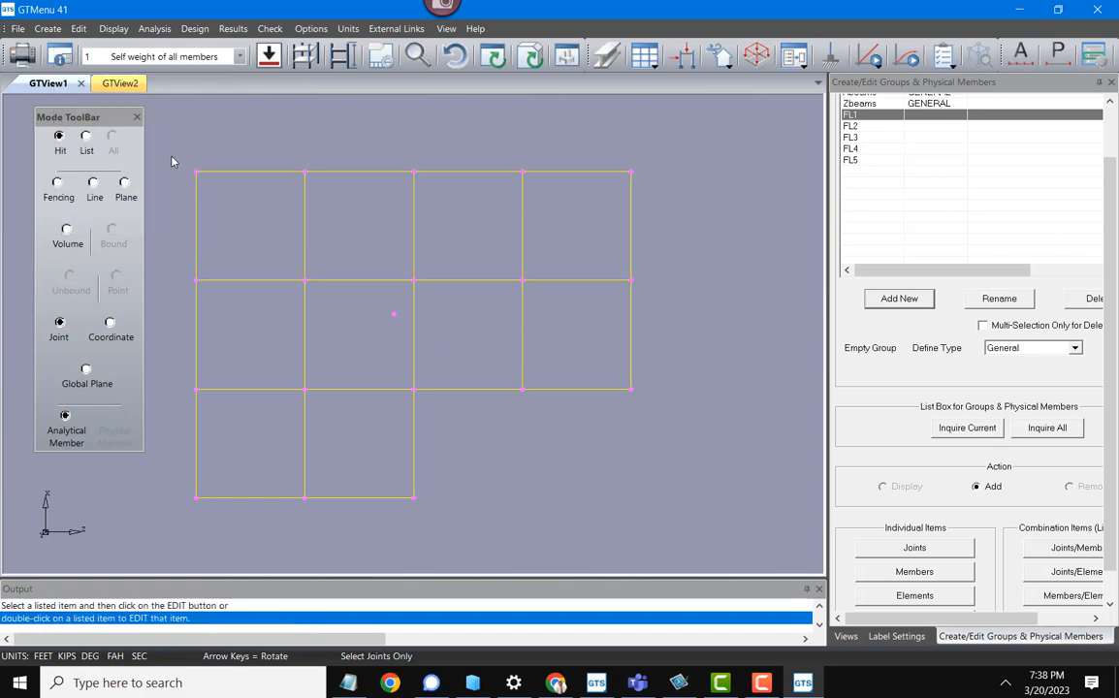
Step: Add all frame joints on the 12 ft floor, excluding the center-of-gravity joint, to group FL1
{"action": "left_click_drag", "start_coordinate": [171, 158], "coordinate": [693, 296]}
{"action": "left_click_drag", "start_coordinate": [182, 375], "coordinate": [802, 592]}
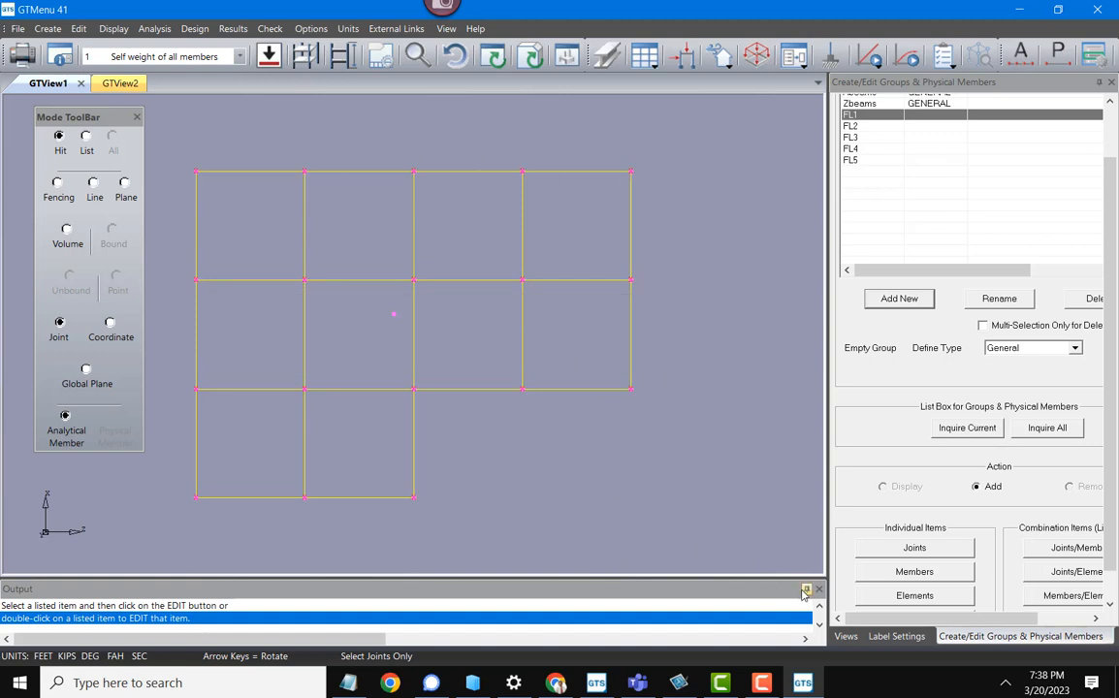
{"action": "left_click", "coordinate": [907, 552]}
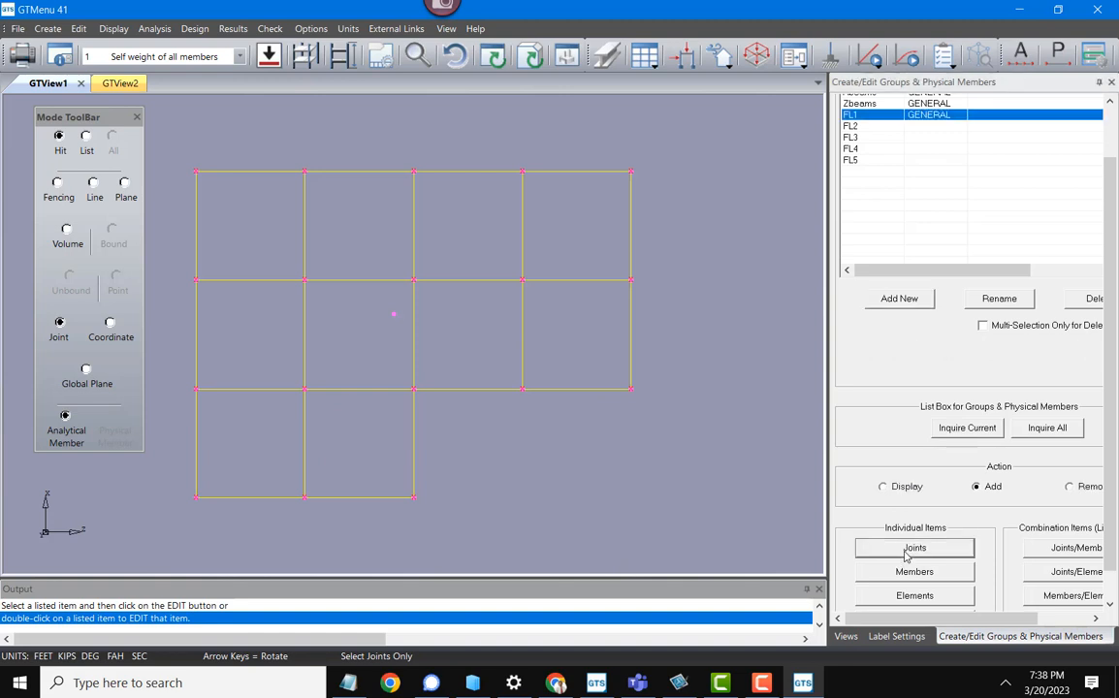
Step: Select group FL2, display the Plane Y = 24.000 Feet view in XZ orientation, and clear the previous joint selection
{"action": "left_click", "coordinate": [870, 128]}
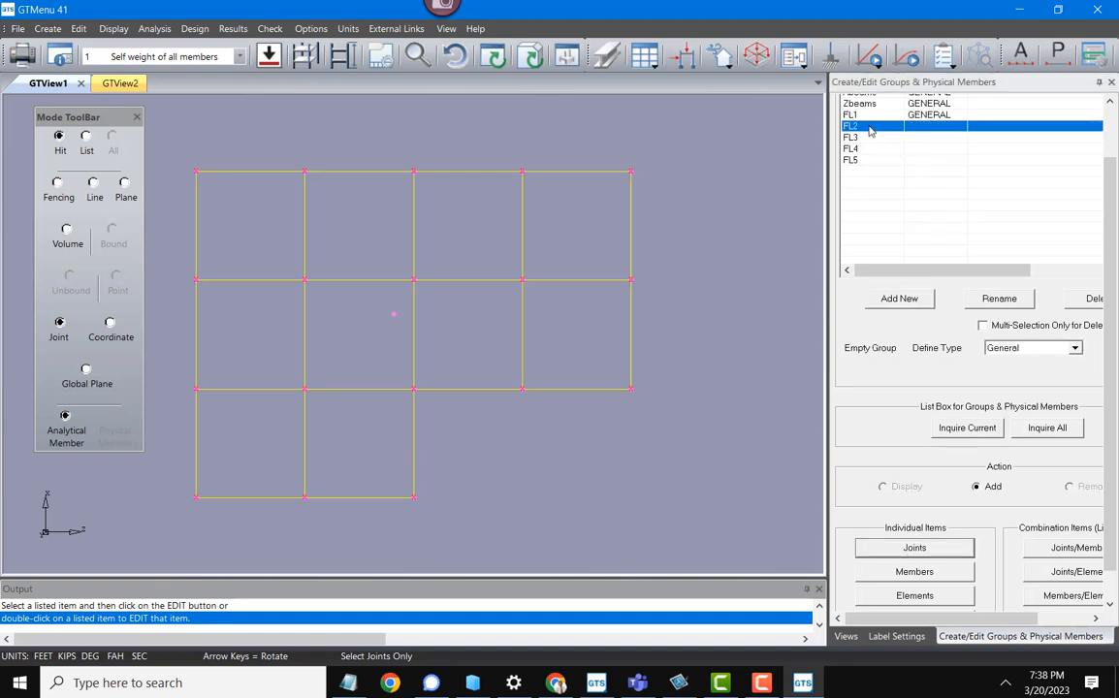
{"action": "left_click", "coordinate": [846, 637]}
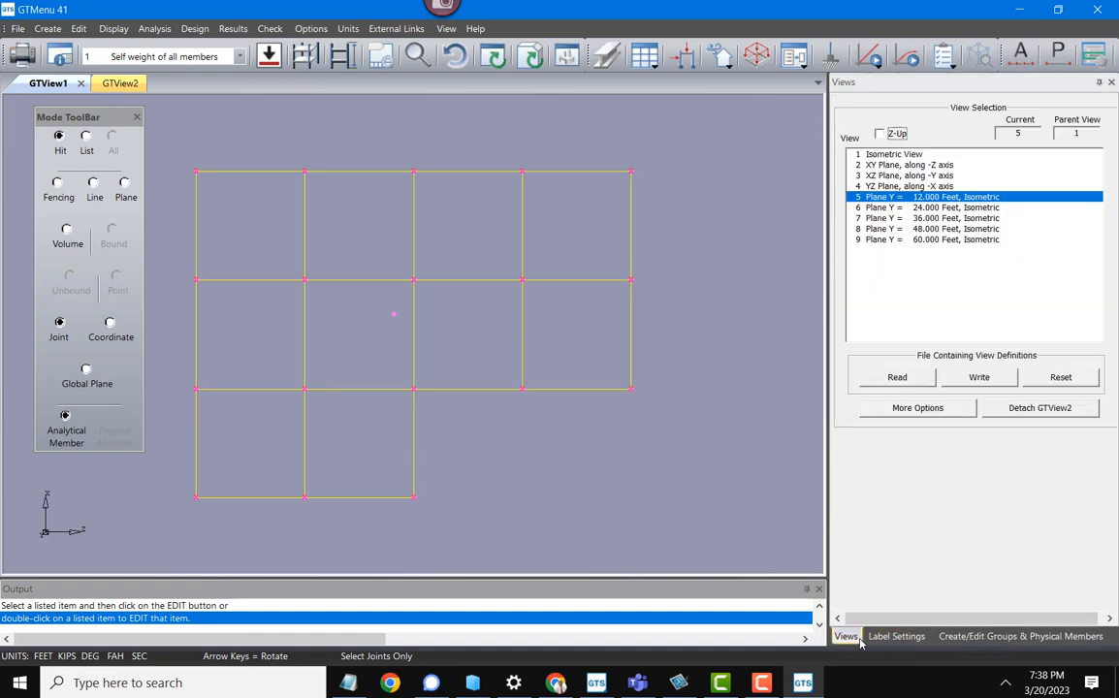
{"action": "left_click", "coordinate": [937, 208]}
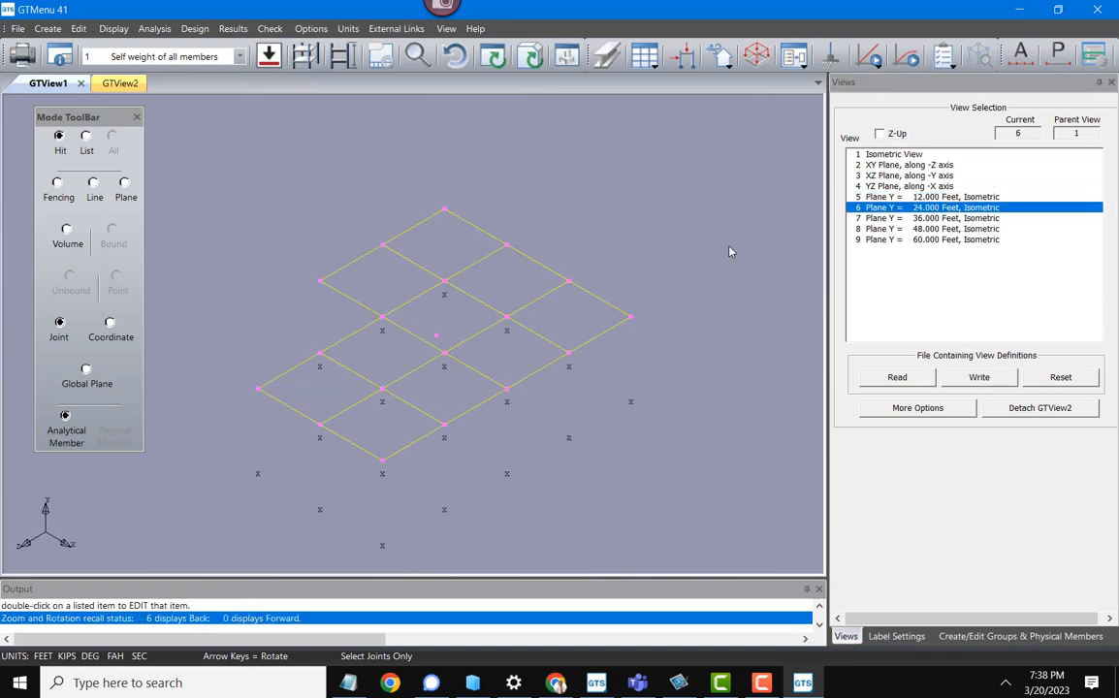
{"action": "key", "text": "ctrl+y"}
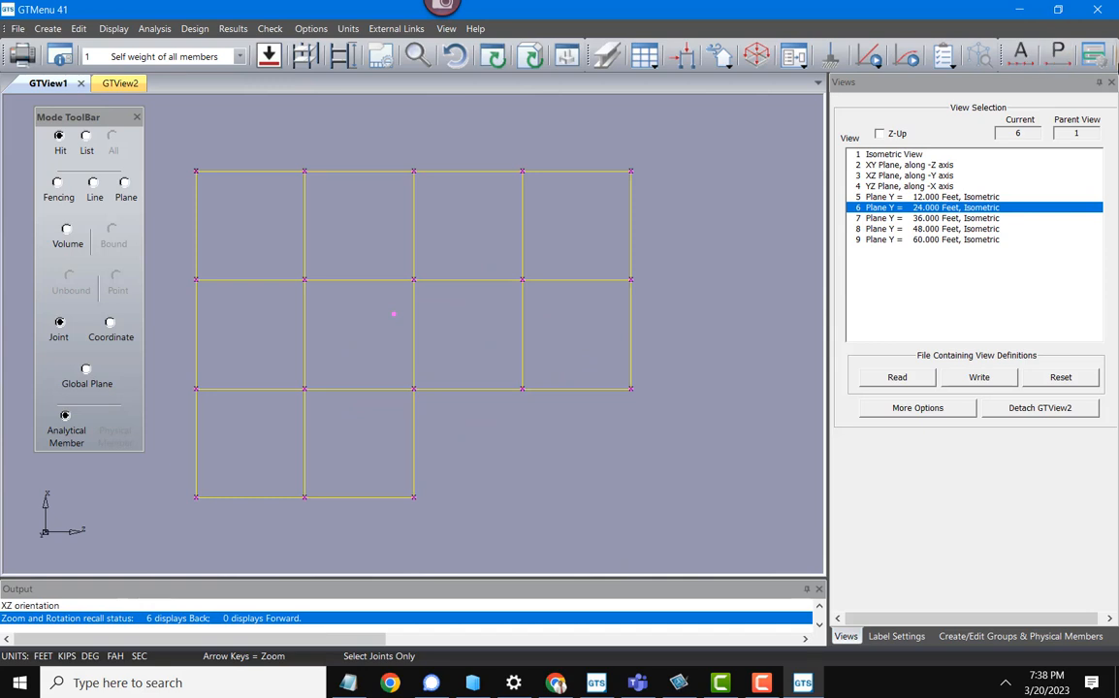
{"action": "left_click", "coordinate": [1093, 56]}
{"action": "left_click", "coordinate": [1086, 74]}
{"action": "left_click", "coordinate": [896, 636]}
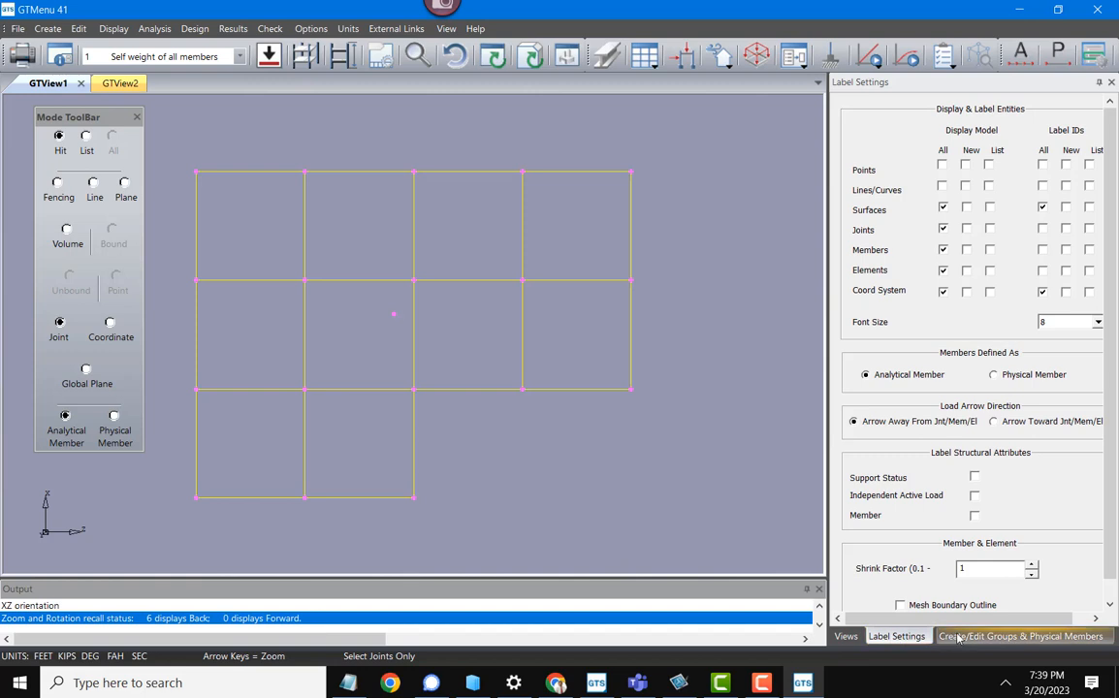
{"action": "left_click", "coordinate": [958, 636]}
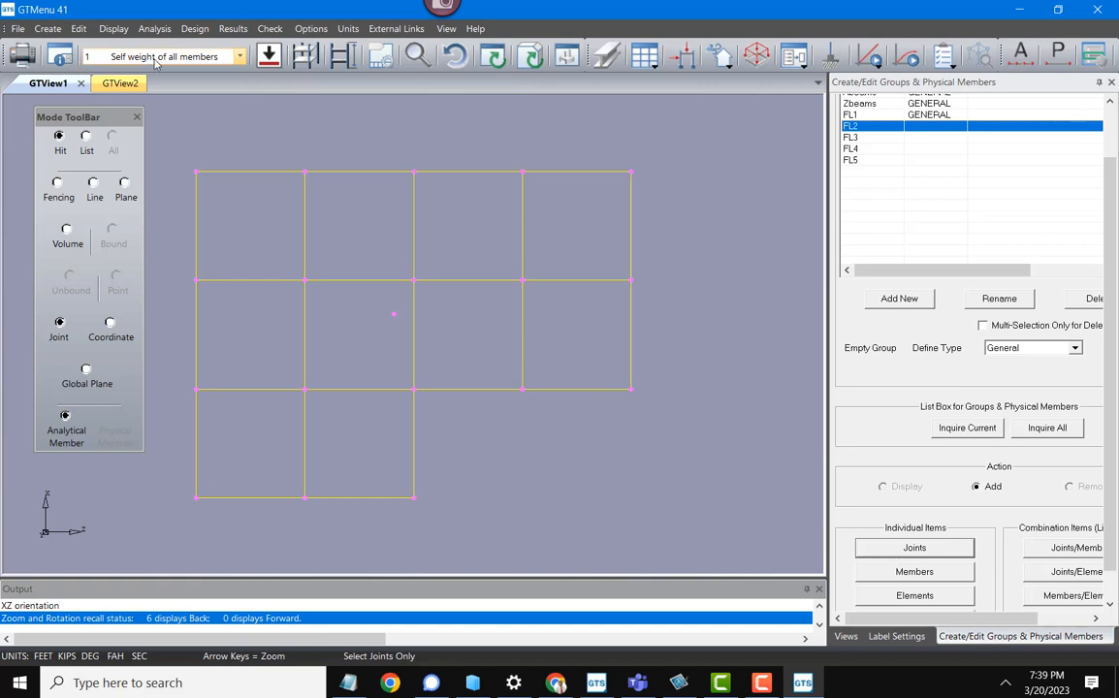
Step: Add all frame joints on the 24 ft floor, excluding the center-of-gravity joint, to group FL2, and reset the selection
{"action": "left_click_drag", "start_coordinate": [184, 155], "coordinate": [663, 293]}
{"action": "left_click_drag", "start_coordinate": [185, 379], "coordinate": [665, 504]}
{"action": "left_click", "coordinate": [938, 549]}
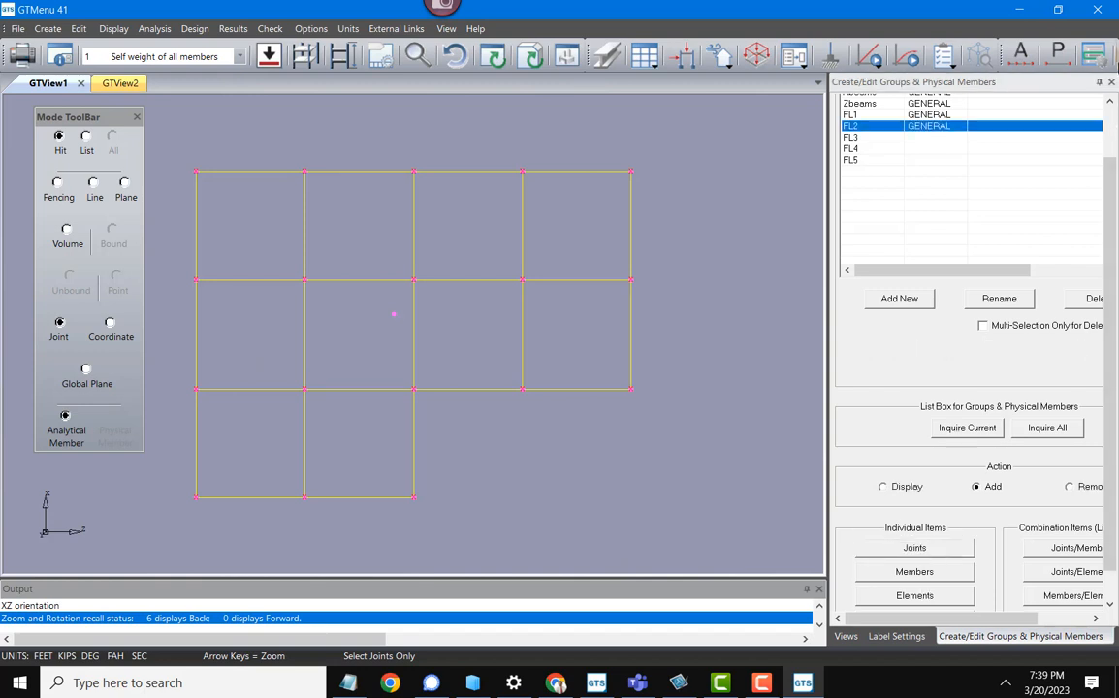
{"action": "left_click", "coordinate": [1093, 55]}
{"action": "left_click", "coordinate": [986, 73]}
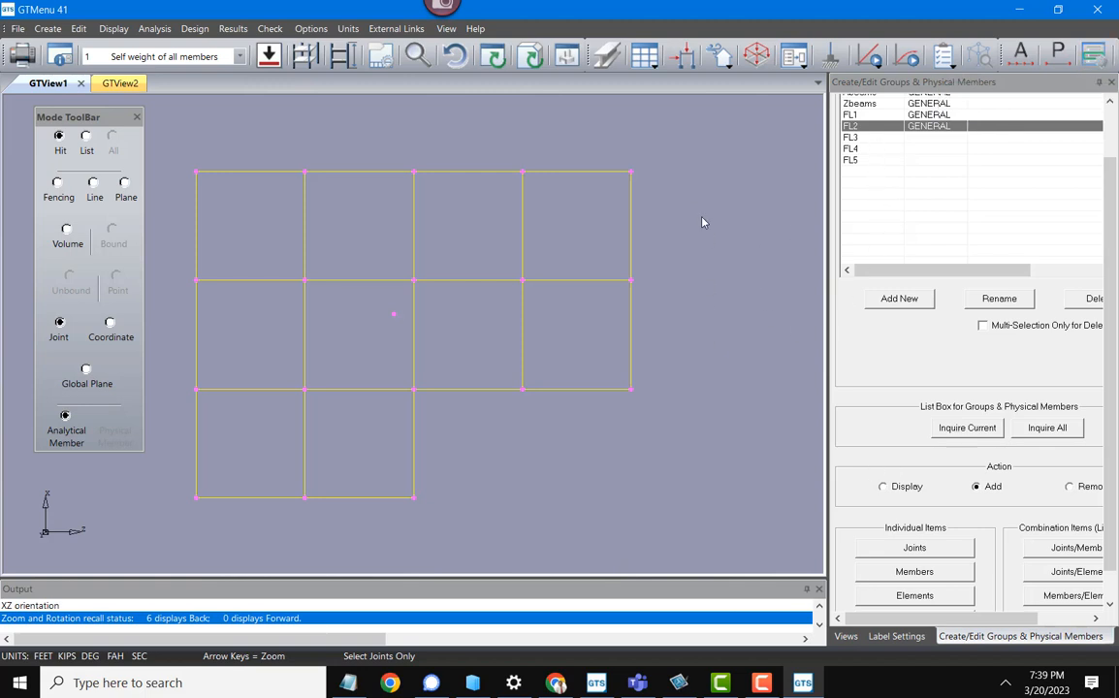
Step: Display the Plane Y = 36.000 Feet view in XZ orientation and select group FL3
{"action": "left_click", "coordinate": [840, 637]}
{"action": "left_click", "coordinate": [929, 219]}
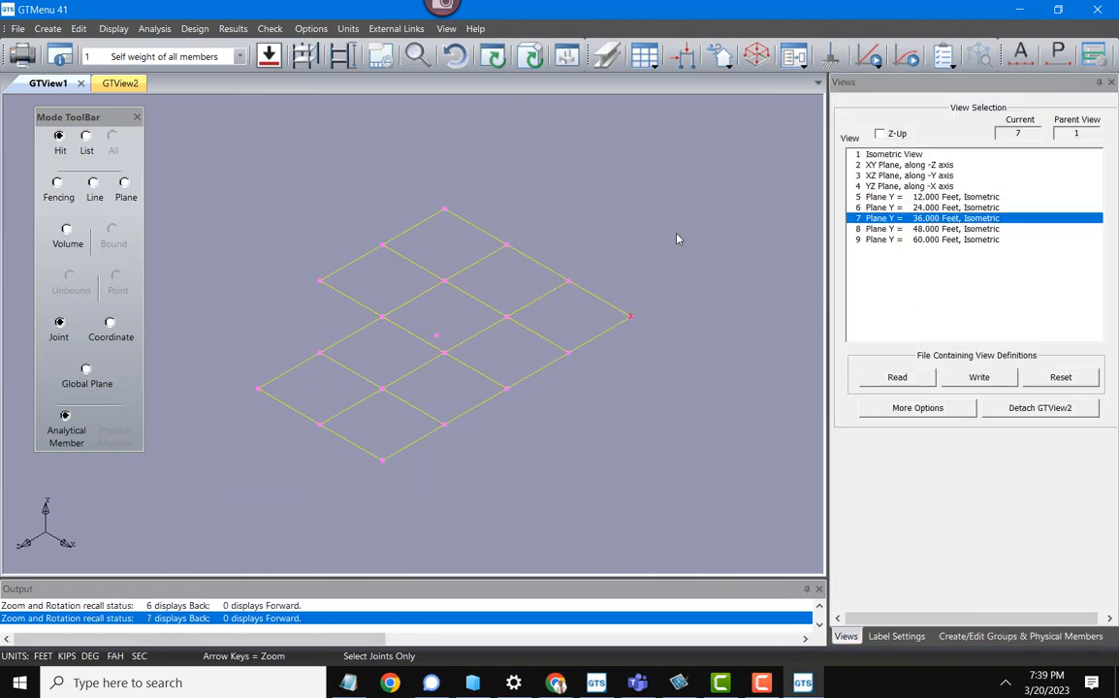
{"action": "key", "text": "y"}
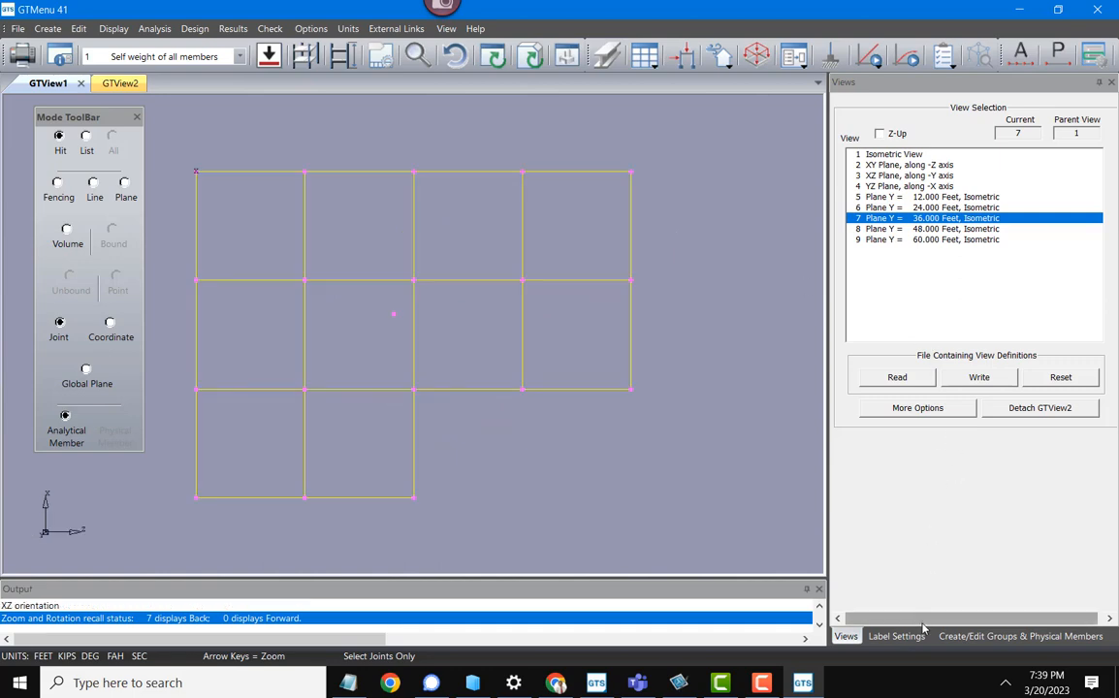
{"action": "left_click", "coordinate": [951, 639]}
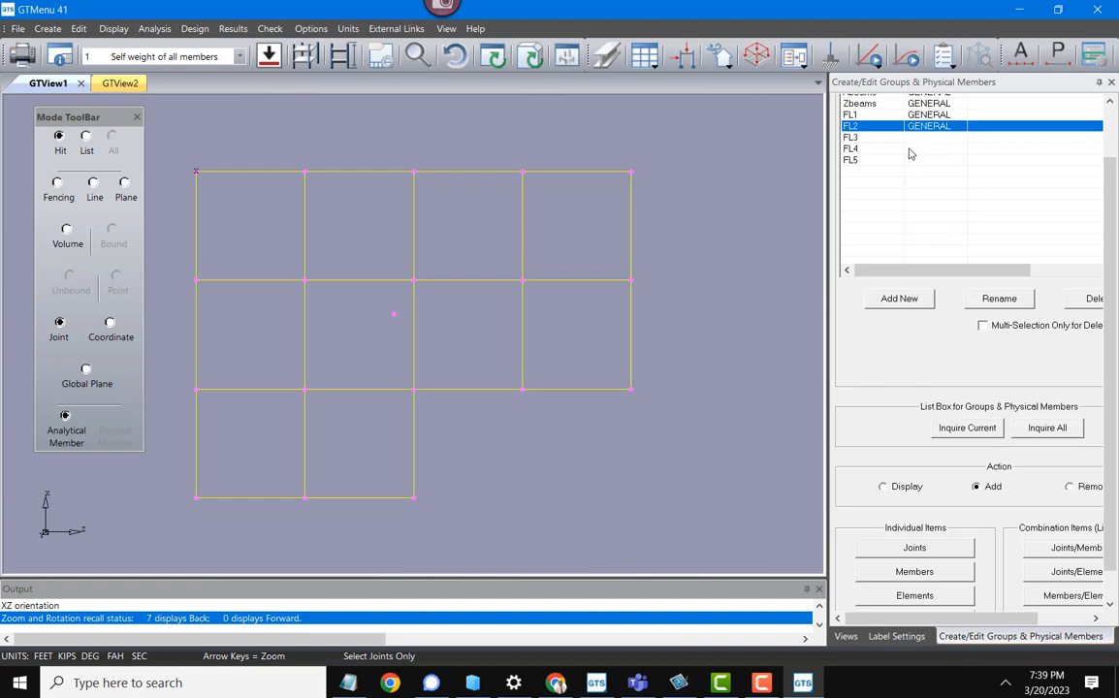
{"action": "left_click", "coordinate": [878, 142]}
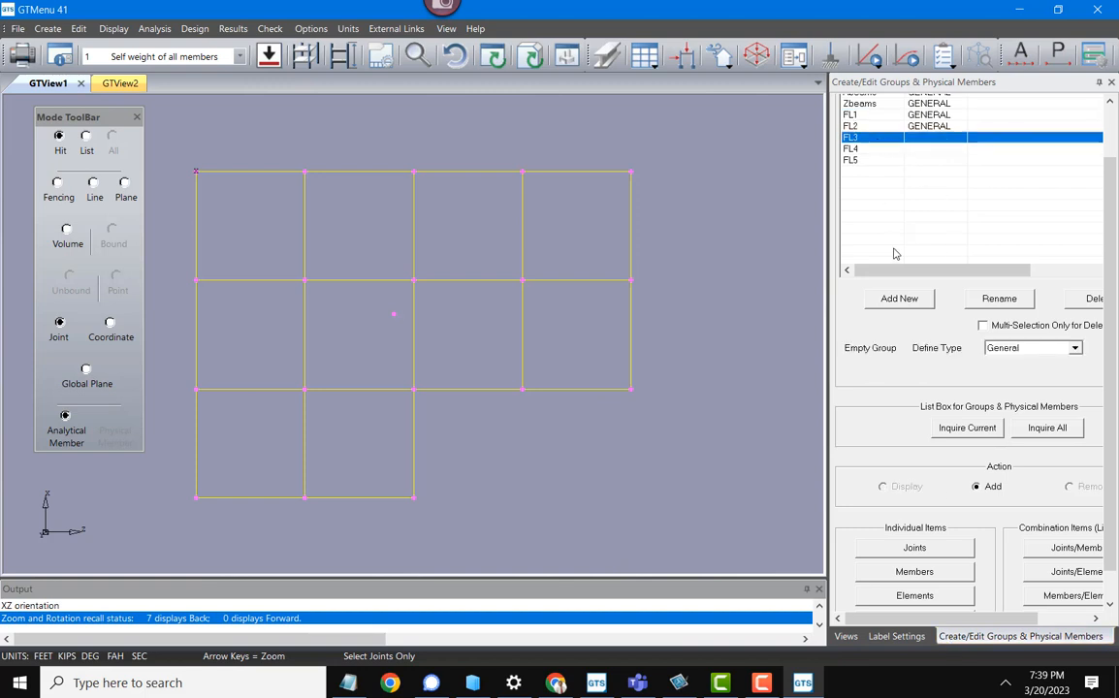
Step: Add all frame joints on the 36 ft floor, excluding the center-of-gravity joint, to group FL3, and reset the selection
{"action": "left_click_drag", "start_coordinate": [192, 144], "coordinate": [649, 295]}
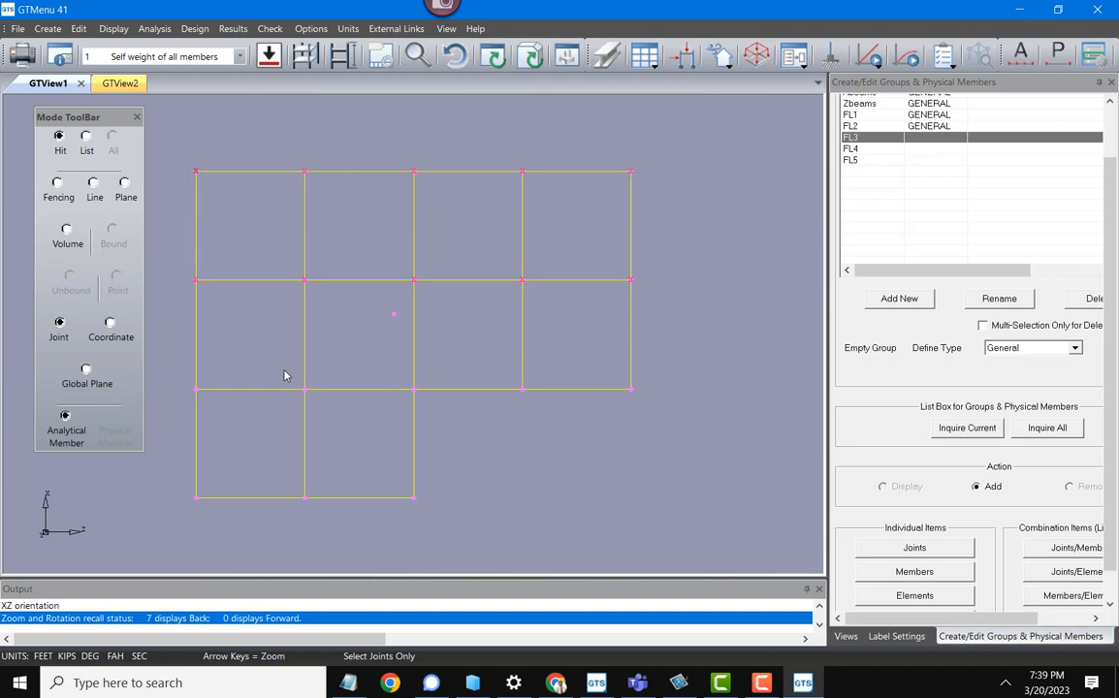
{"action": "left_click_drag", "start_coordinate": [180, 381], "coordinate": [640, 482]}
{"action": "left_click", "coordinate": [948, 555]}
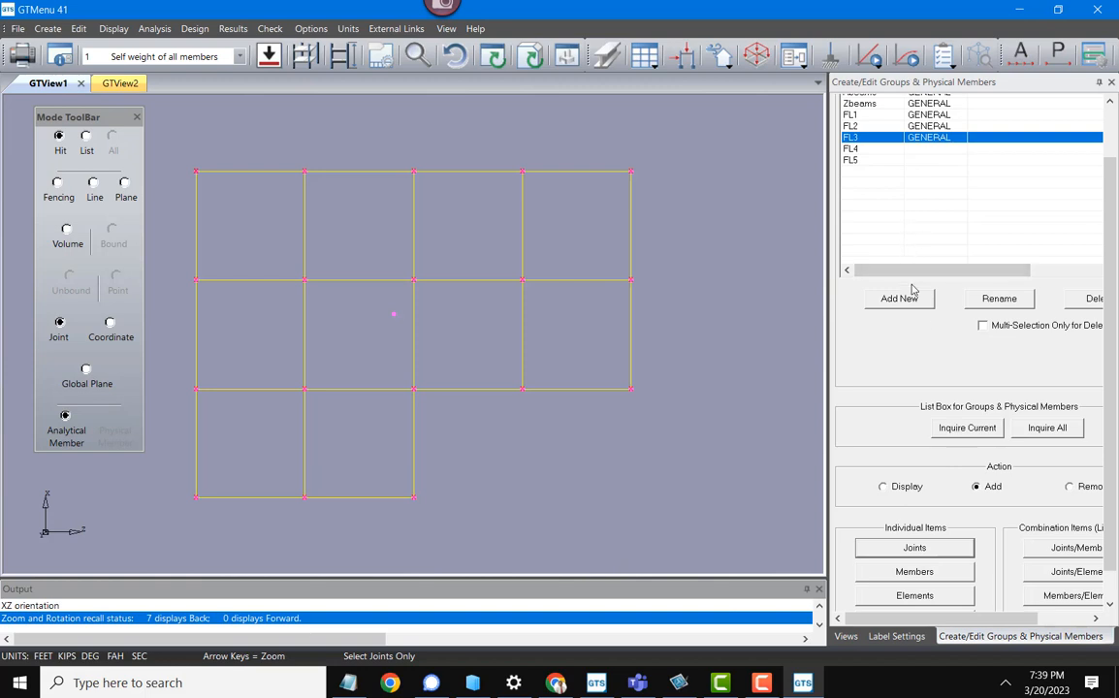
{"action": "left_click", "coordinate": [1093, 54]}
{"action": "left_click", "coordinate": [1080, 70]}
Step: Display the Plane Y = 48.000 Feet view in XZ orientation and select group FL4
{"action": "left_click", "coordinate": [845, 636]}
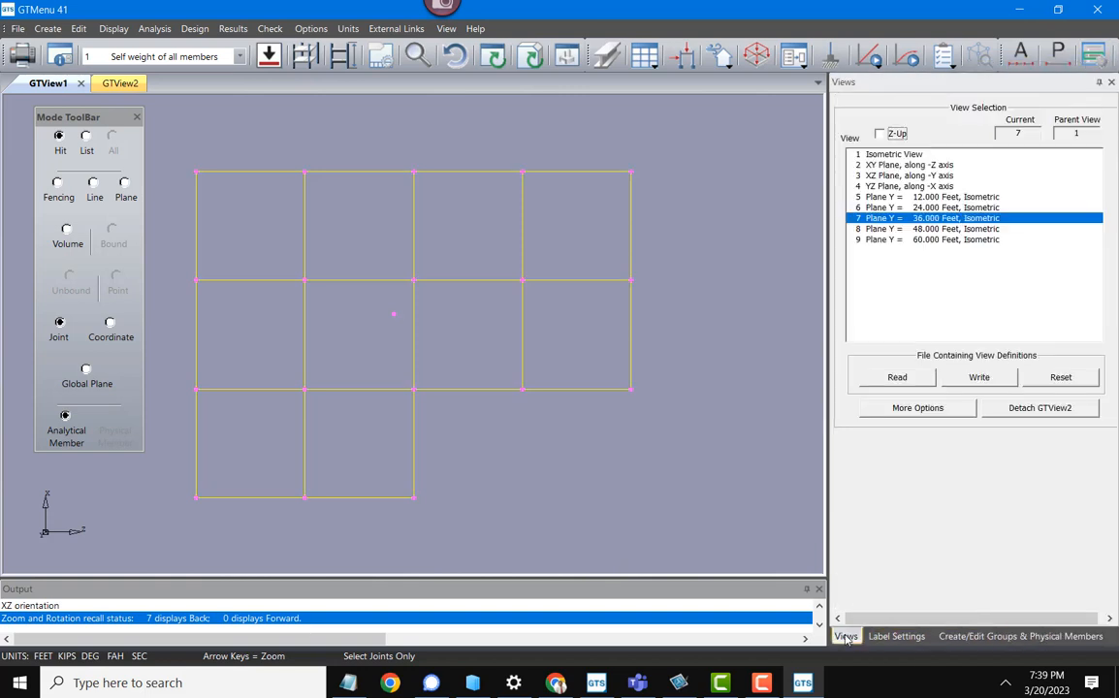
{"action": "left_click", "coordinate": [924, 230]}
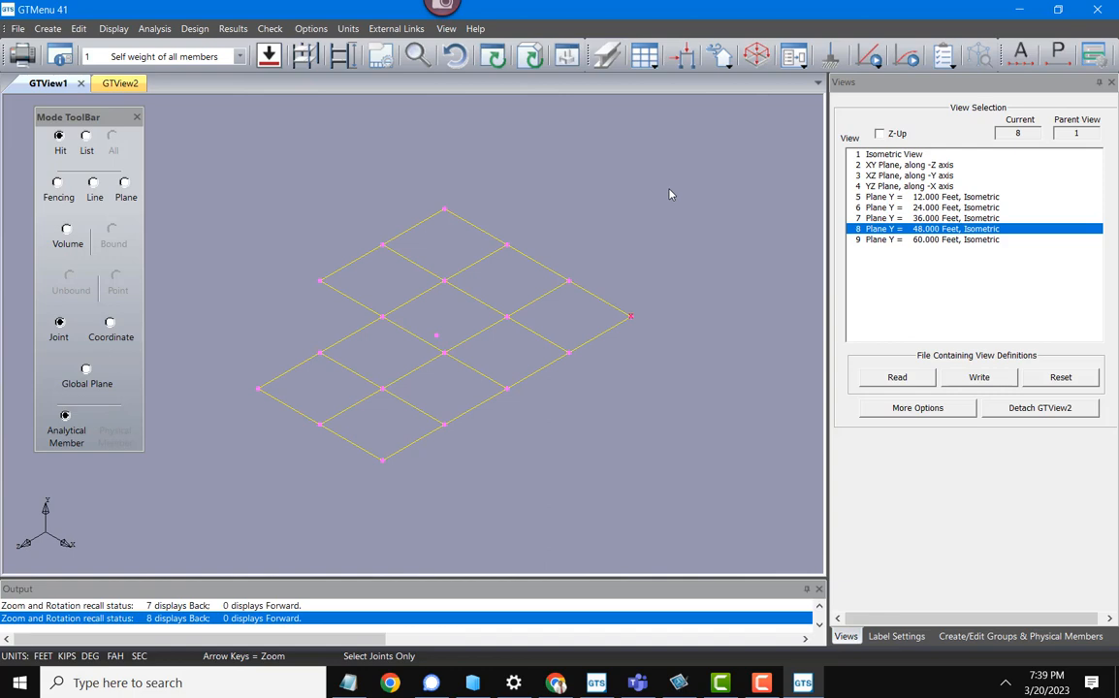
{"action": "key", "text": "y"}
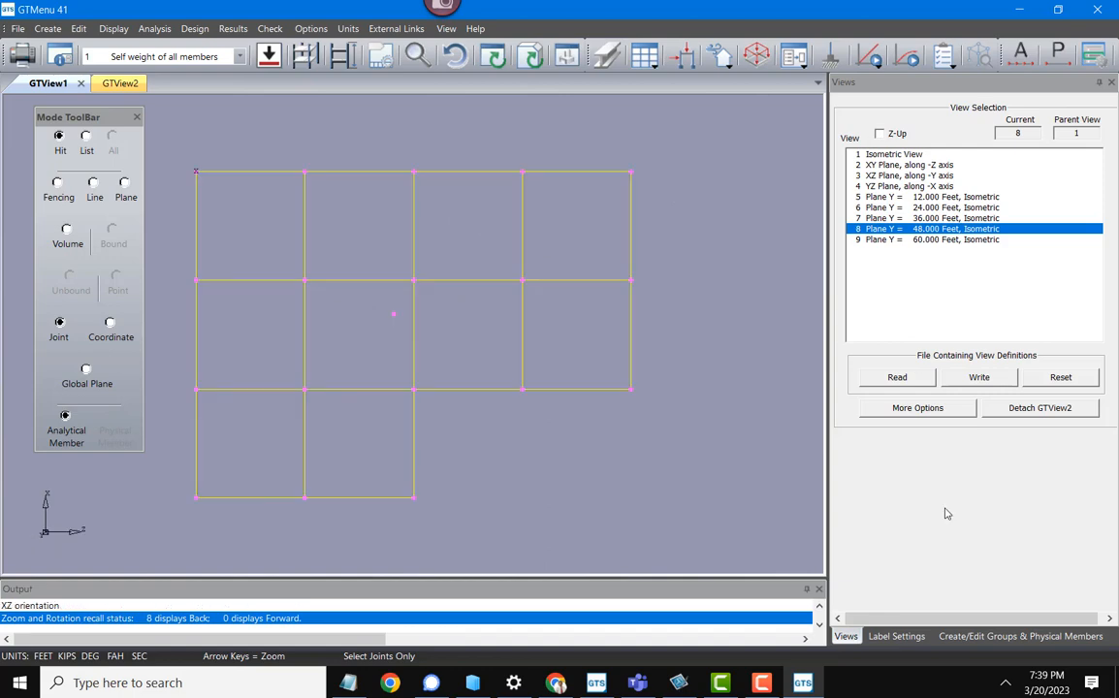
{"action": "left_click", "coordinate": [973, 636]}
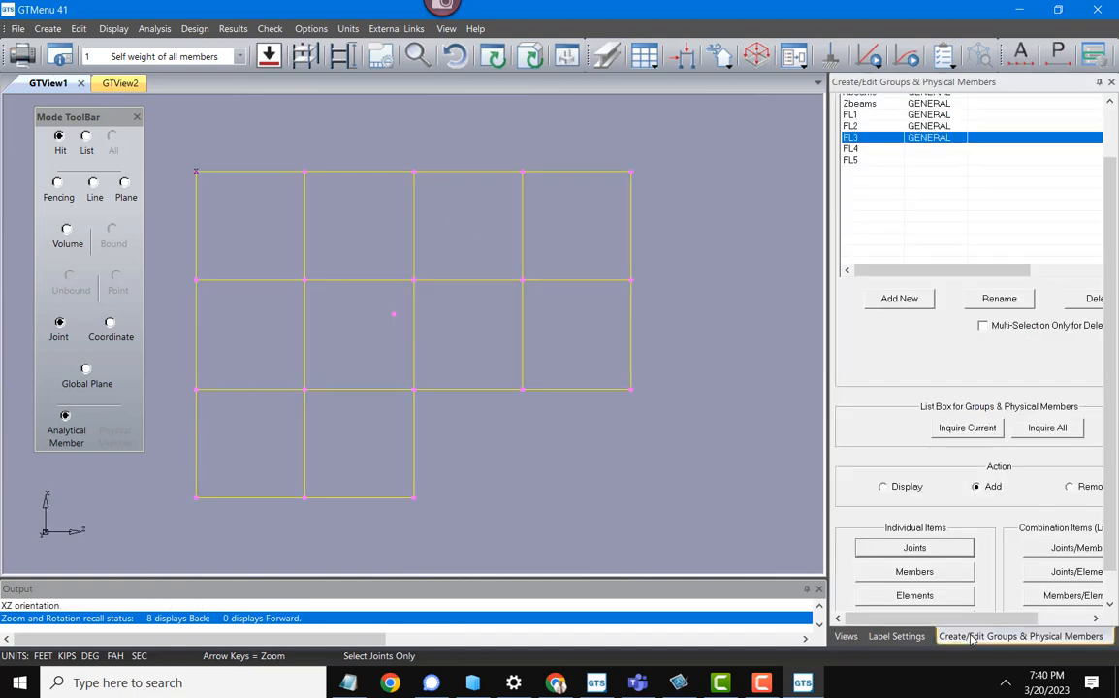
{"action": "left_click", "coordinate": [873, 148]}
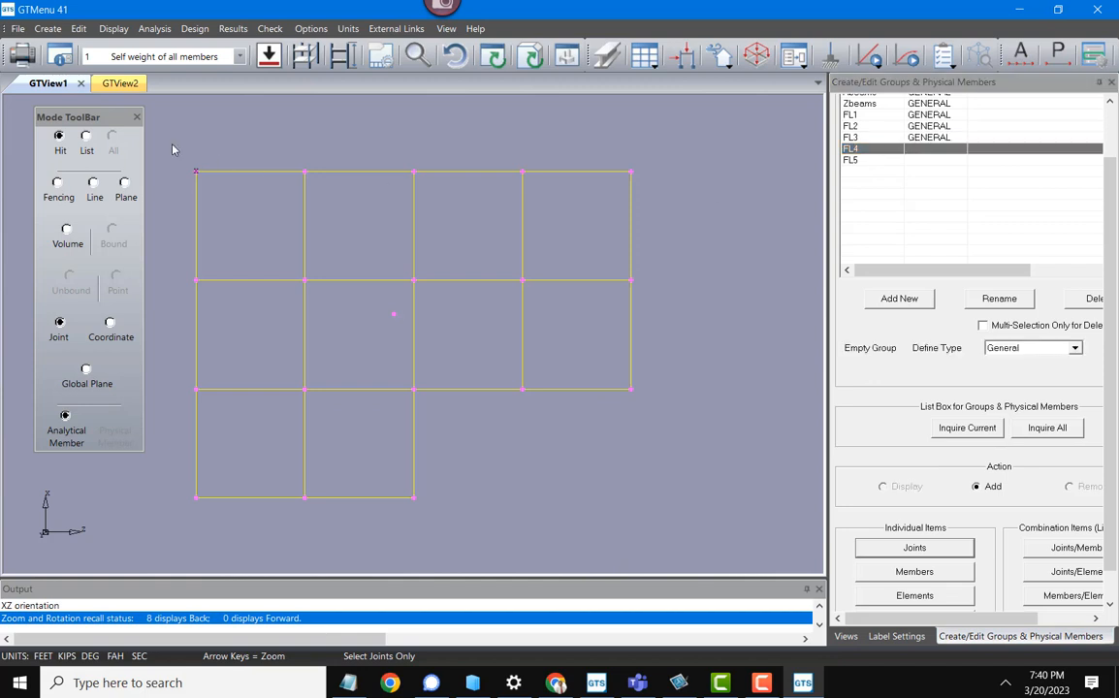
Step: Add all frame joints on the 48 ft floor, excluding the center-of-gravity joint, to group FL4, and reset the selection
{"action": "left_click_drag", "start_coordinate": [172, 146], "coordinate": [680, 267]}
{"action": "left_click_drag", "start_coordinate": [316, 428], "coordinate": [635, 514]}
{"action": "left_click", "coordinate": [941, 549]}
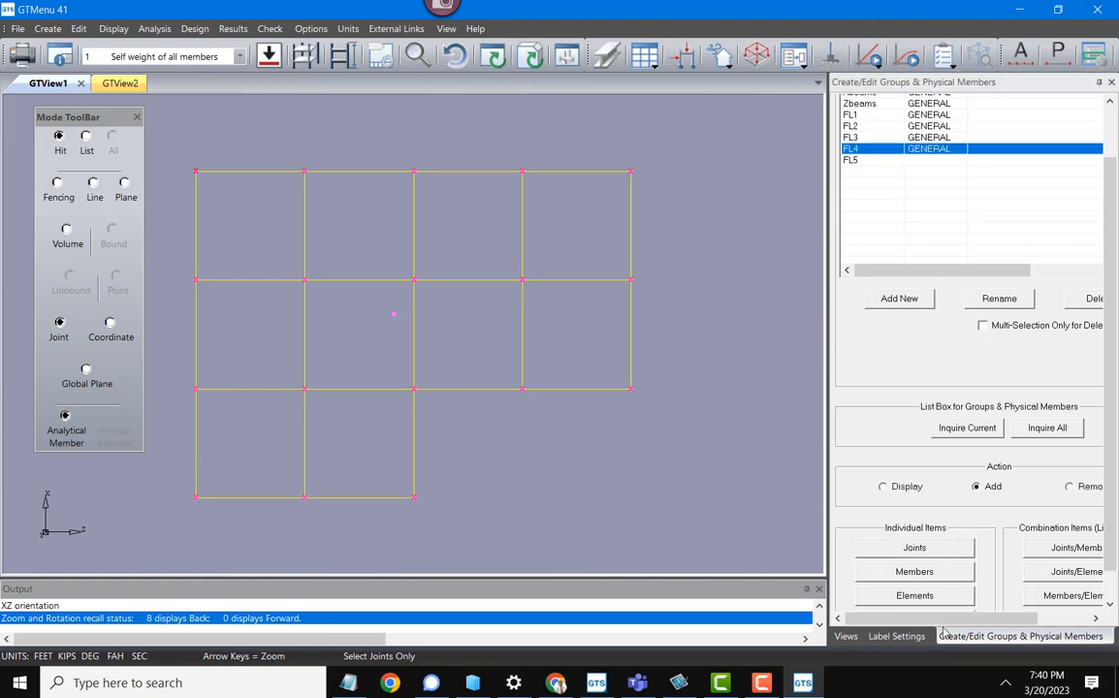
{"action": "left_click", "coordinate": [985, 55]}
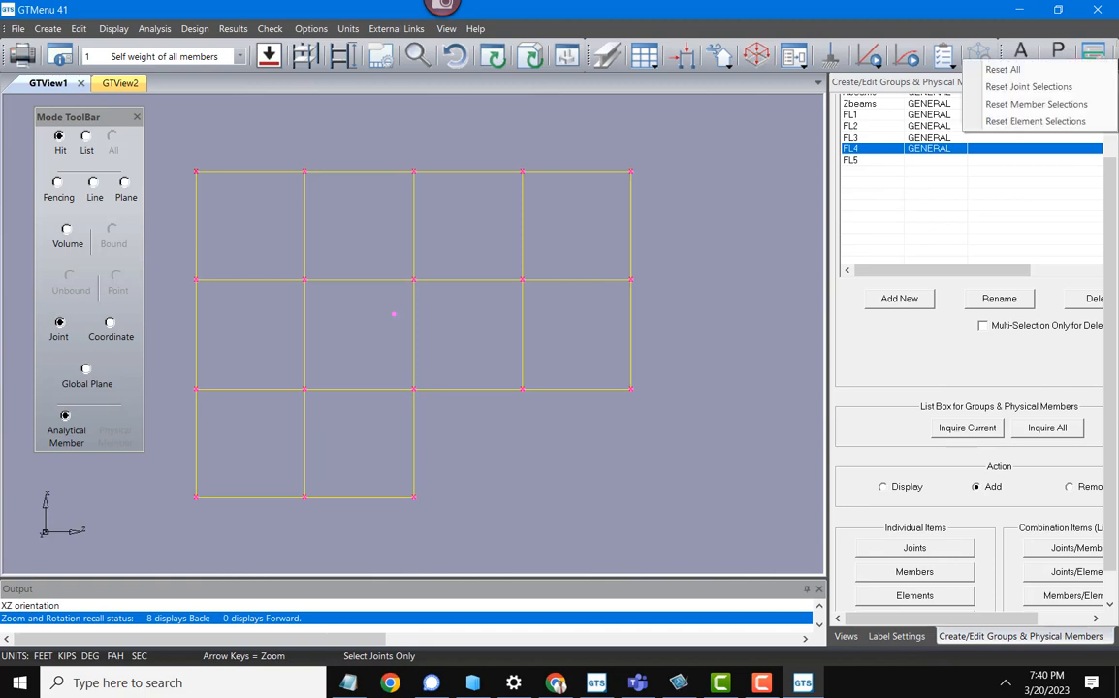
{"action": "left_click", "coordinate": [1085, 74]}
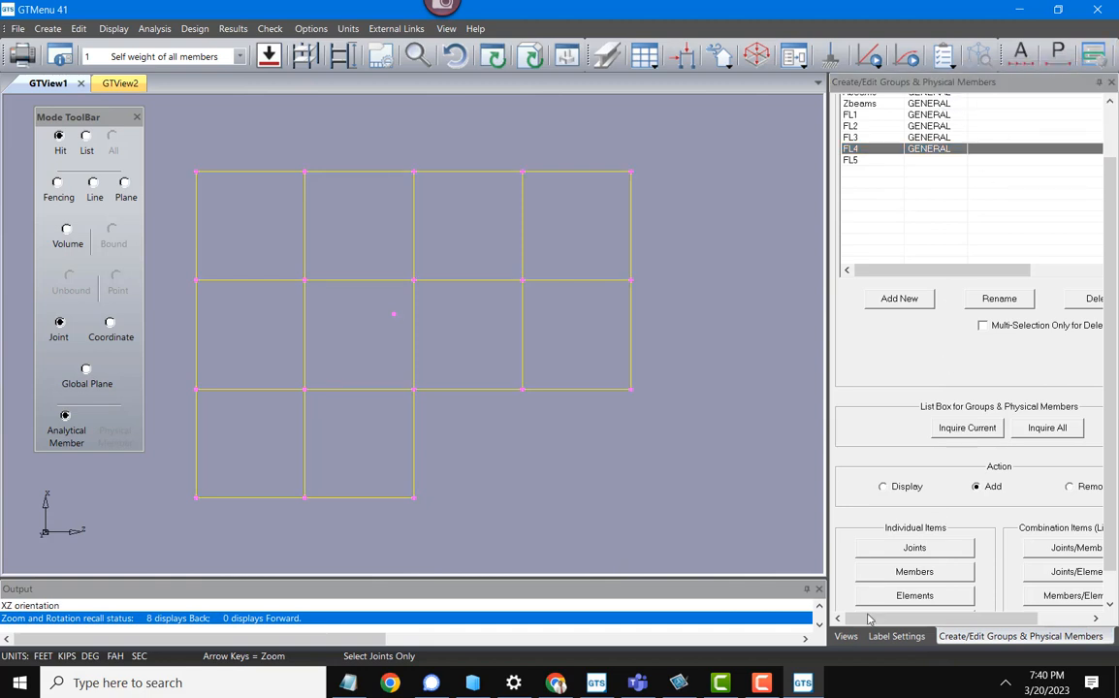
Step: Display the Plane Y = 60.000 Feet view in XZ orientation and select group FL5
{"action": "left_click", "coordinate": [846, 636]}
{"action": "left_click", "coordinate": [929, 241]}
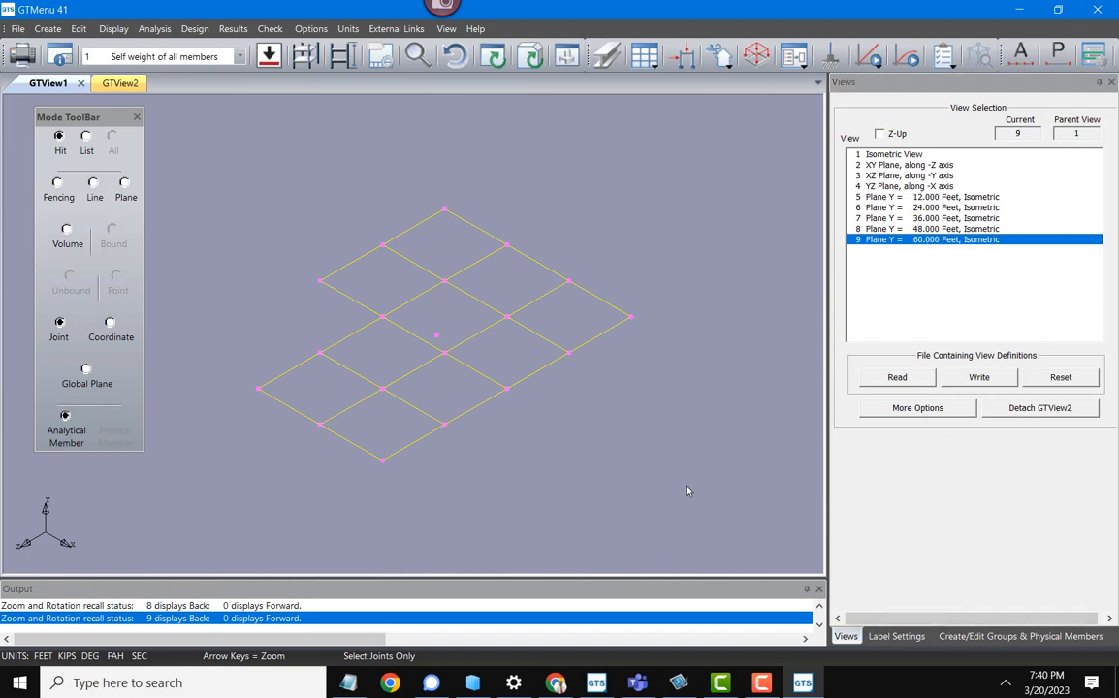
{"action": "key", "text": "y"}
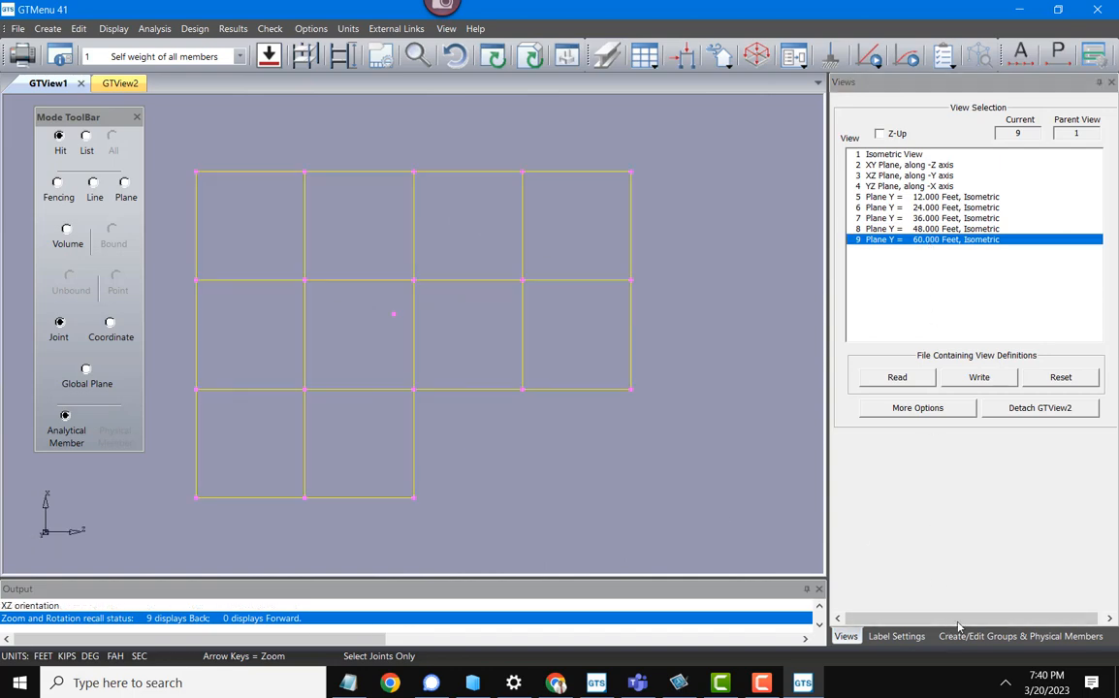
{"action": "left_click", "coordinate": [961, 636]}
{"action": "left_click", "coordinate": [858, 162]}
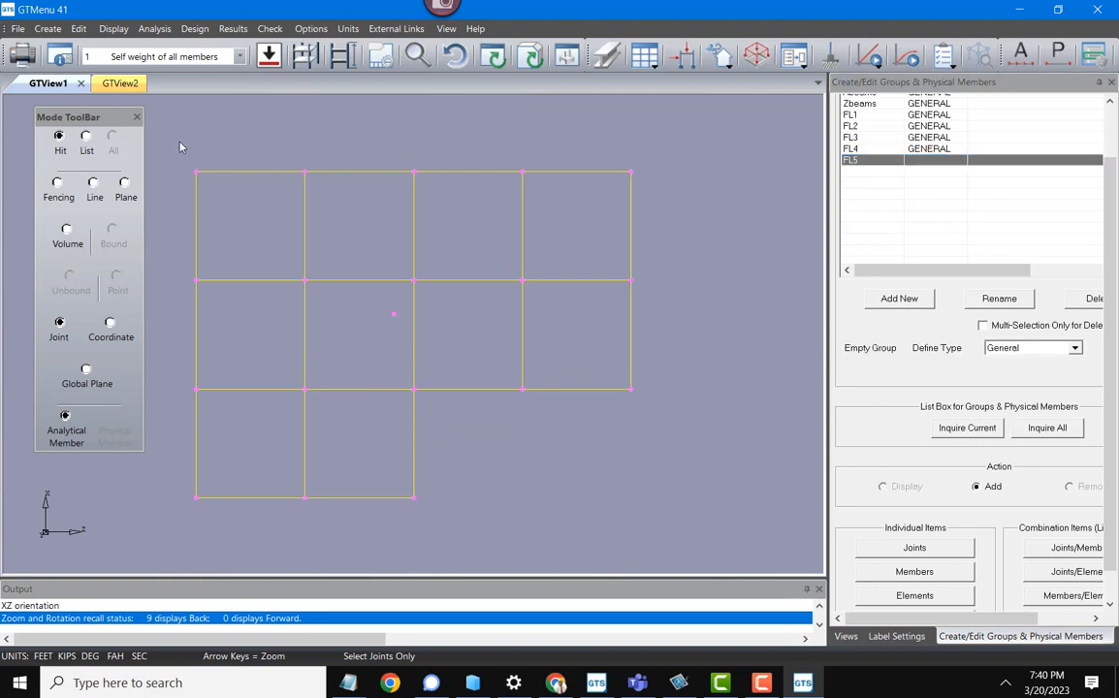
Step: Add all frame joints on the 60 ft floor, excluding the center-of-gravity joint, to group FL5
{"action": "left_click_drag", "start_coordinate": [180, 146], "coordinate": [706, 296]}
{"action": "left_click_drag", "start_coordinate": [180, 369], "coordinate": [620, 479]}
{"action": "left_click", "coordinate": [952, 551]}
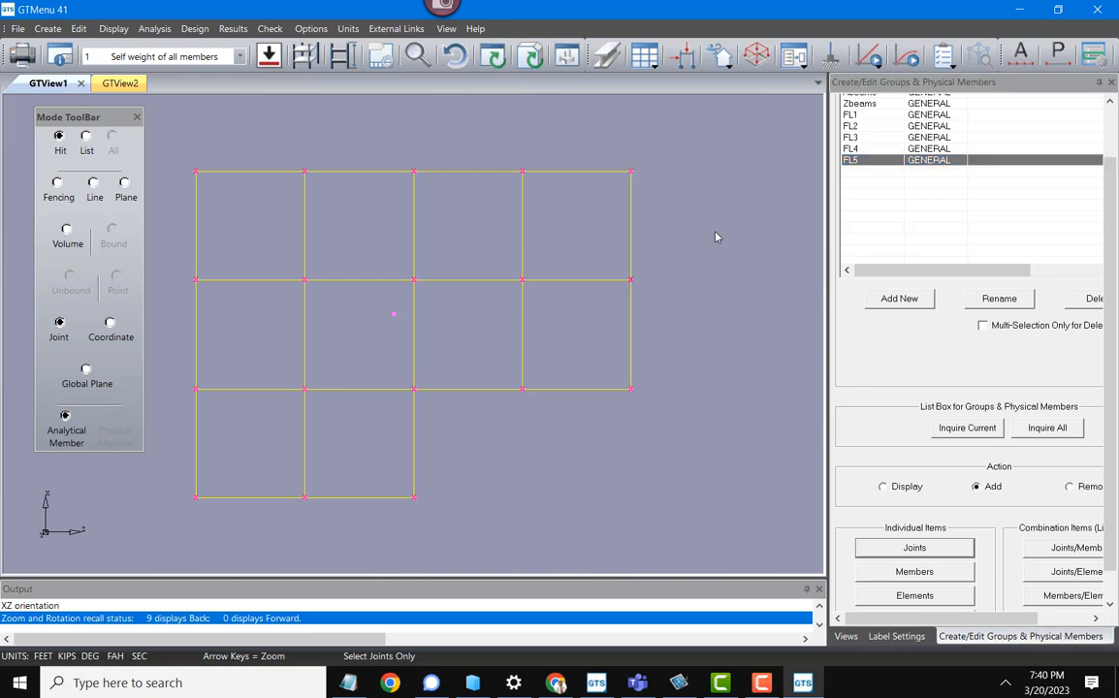
Step: Return to isometric orientation and display the whole frame with the Isometric View
{"action": "key", "text": "i"}
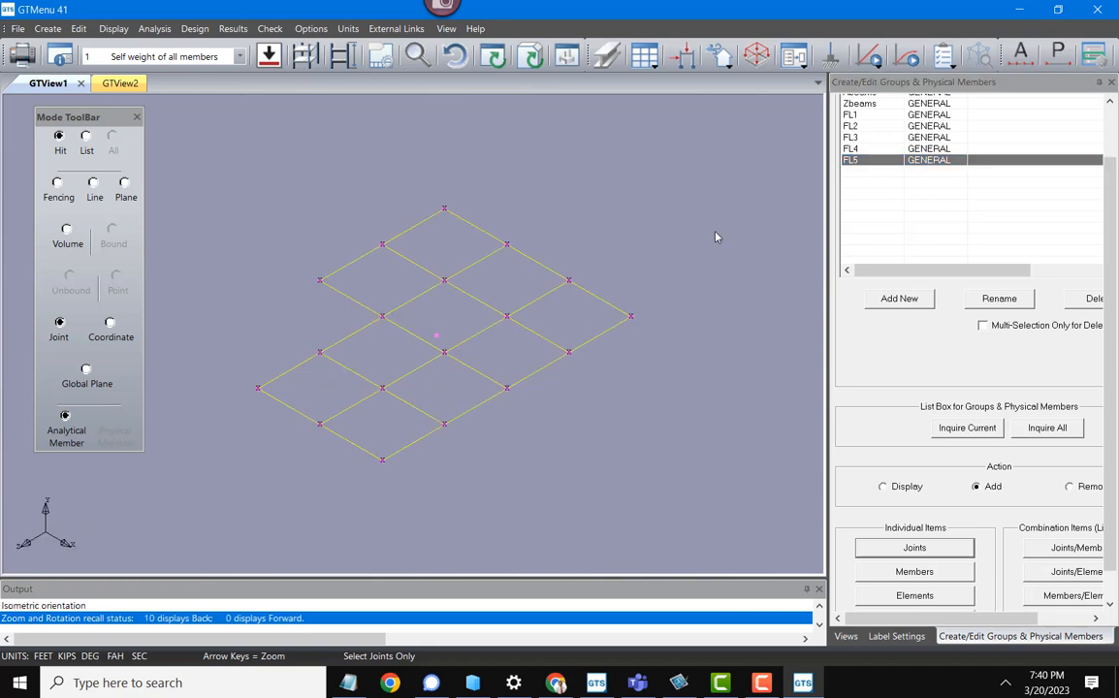
{"action": "left_click", "coordinate": [846, 636]}
{"action": "left_click", "coordinate": [929, 155]}
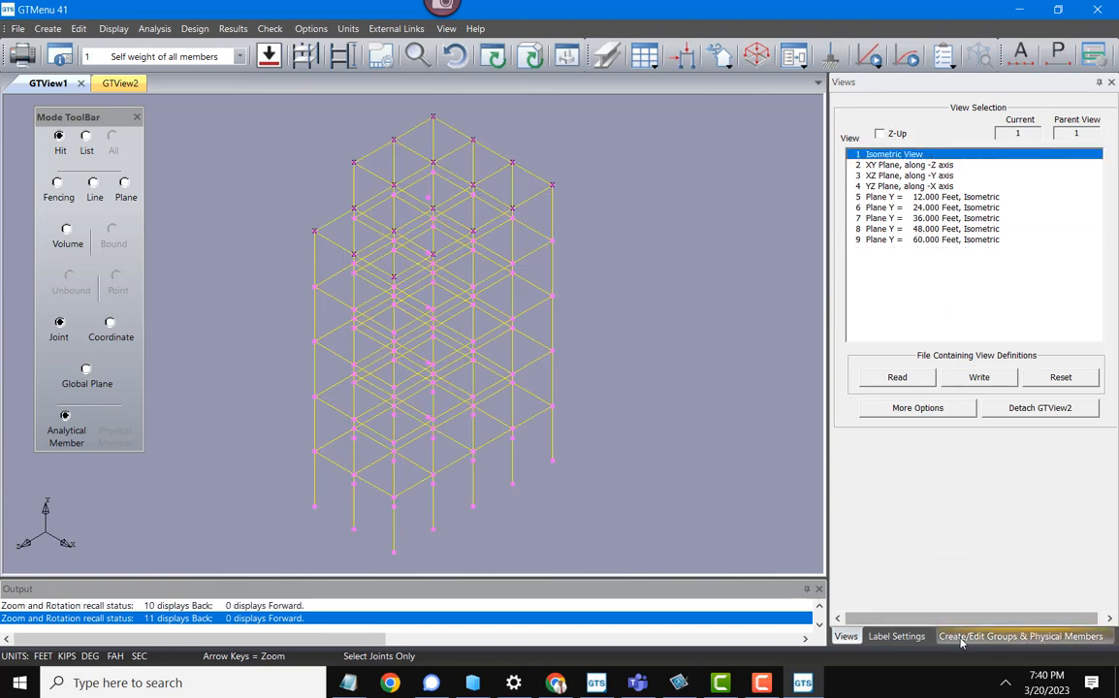
Step: Check groups FL1 to FL4 by displaying each group's joints in turn on the isometric frame, and select group FL5
{"action": "left_click", "coordinate": [1020, 637]}
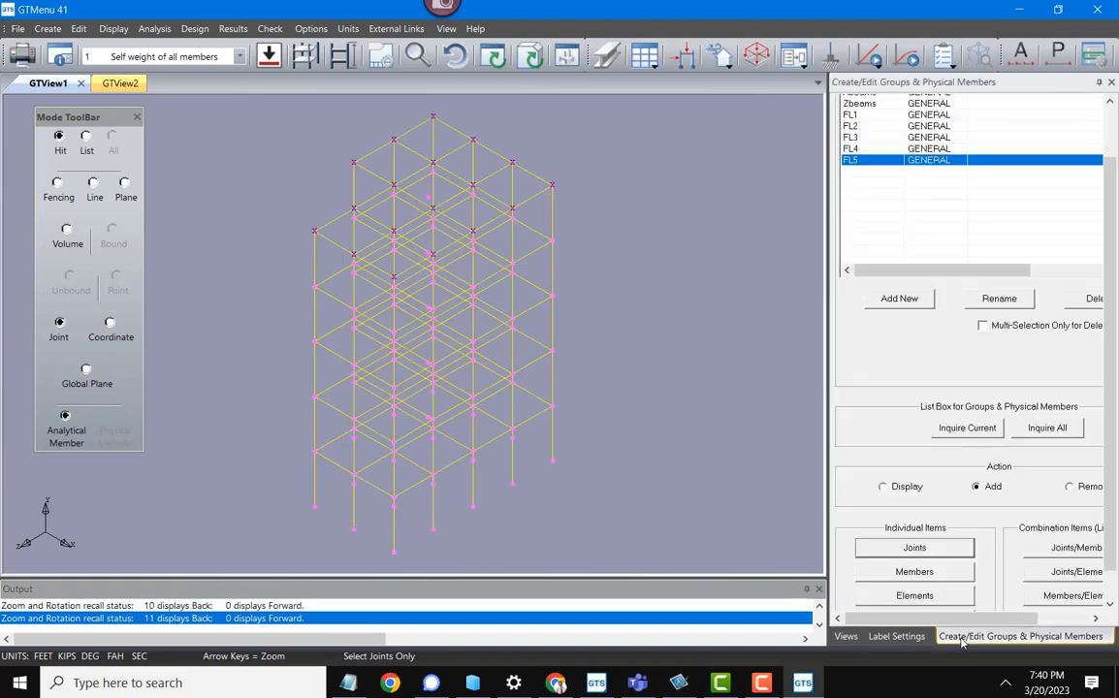
{"action": "left_click", "coordinate": [926, 116]}
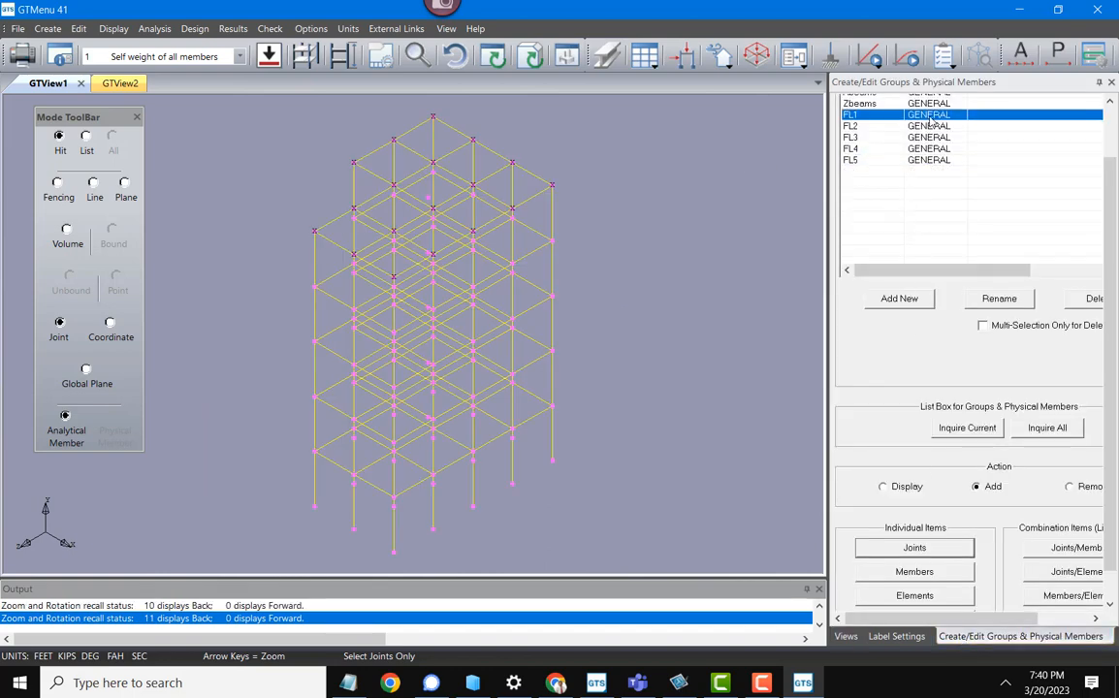
{"action": "left_click", "coordinate": [910, 489]}
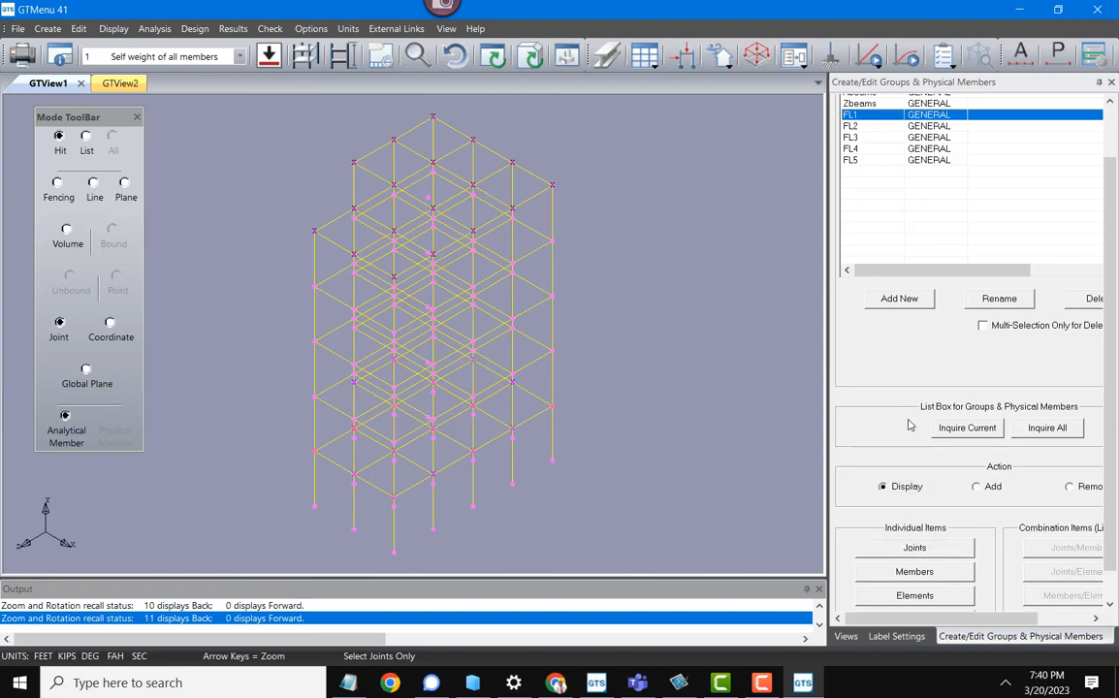
{"action": "left_click", "coordinate": [924, 128]}
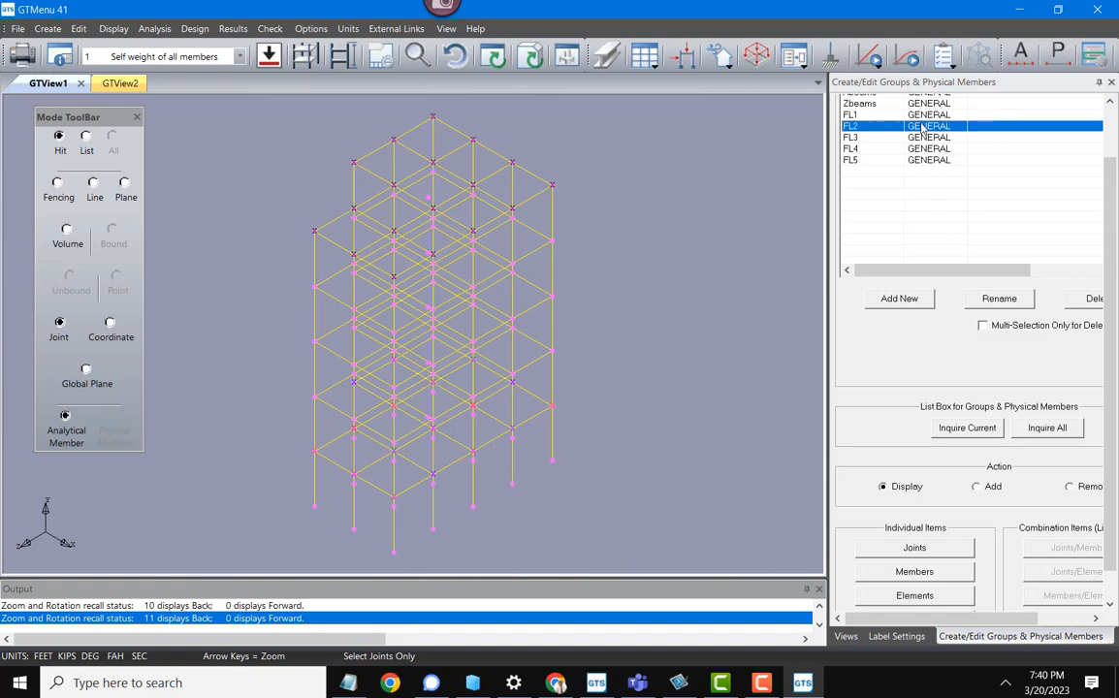
{"action": "left_click", "coordinate": [912, 550]}
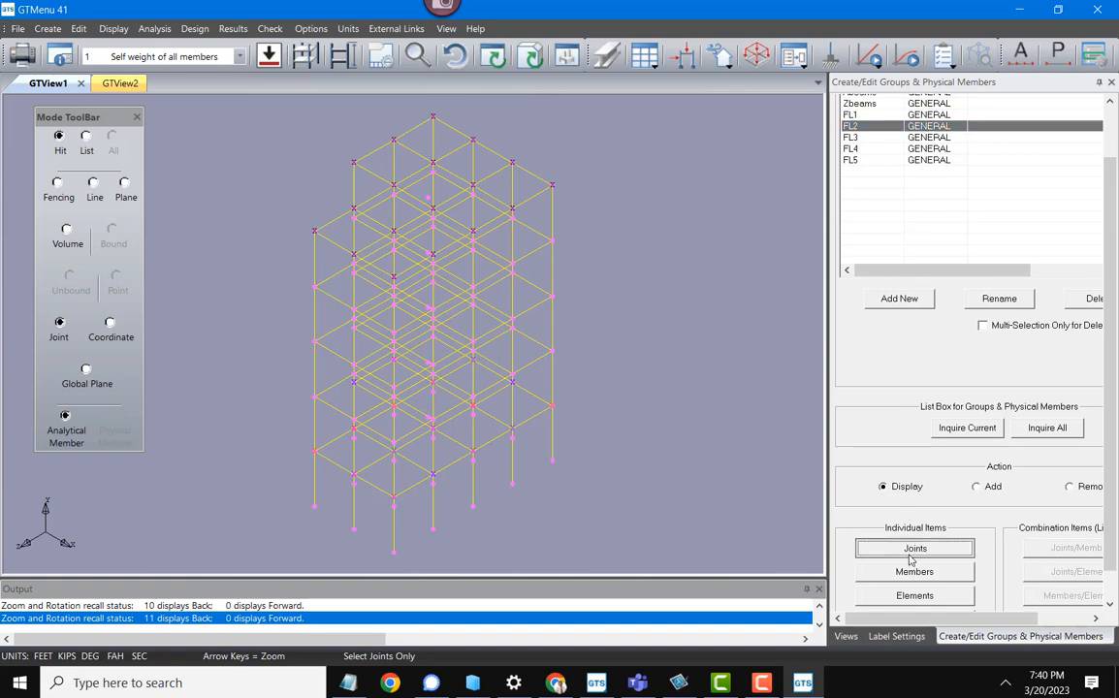
{"action": "left_click", "coordinate": [905, 139]}
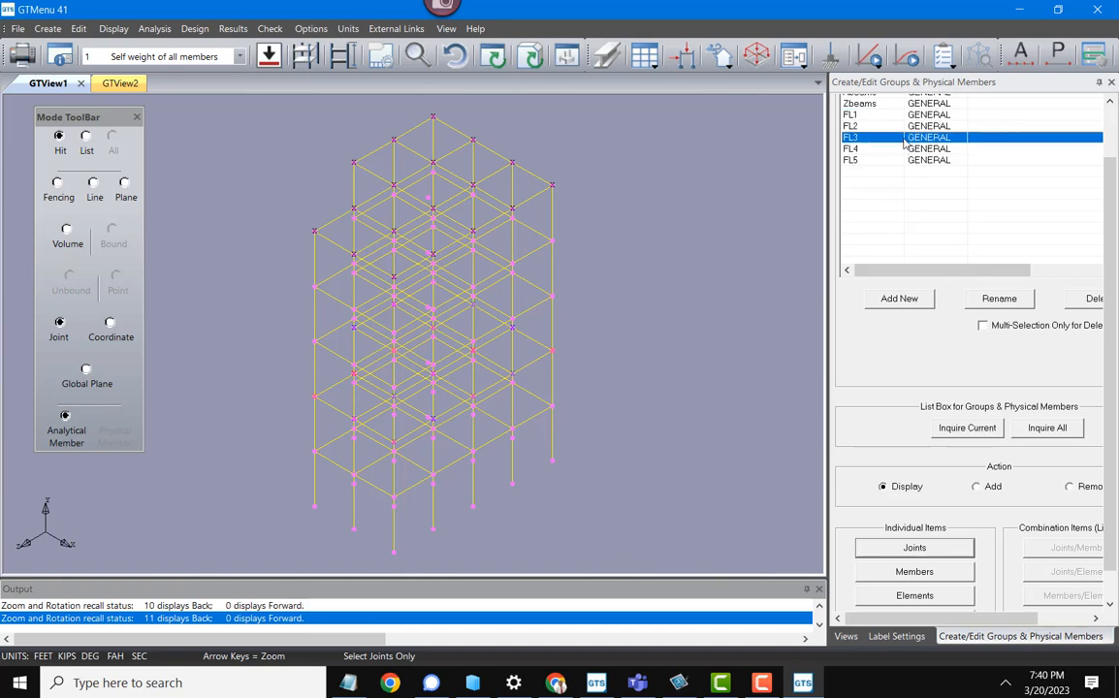
{"action": "left_click", "coordinate": [907, 557]}
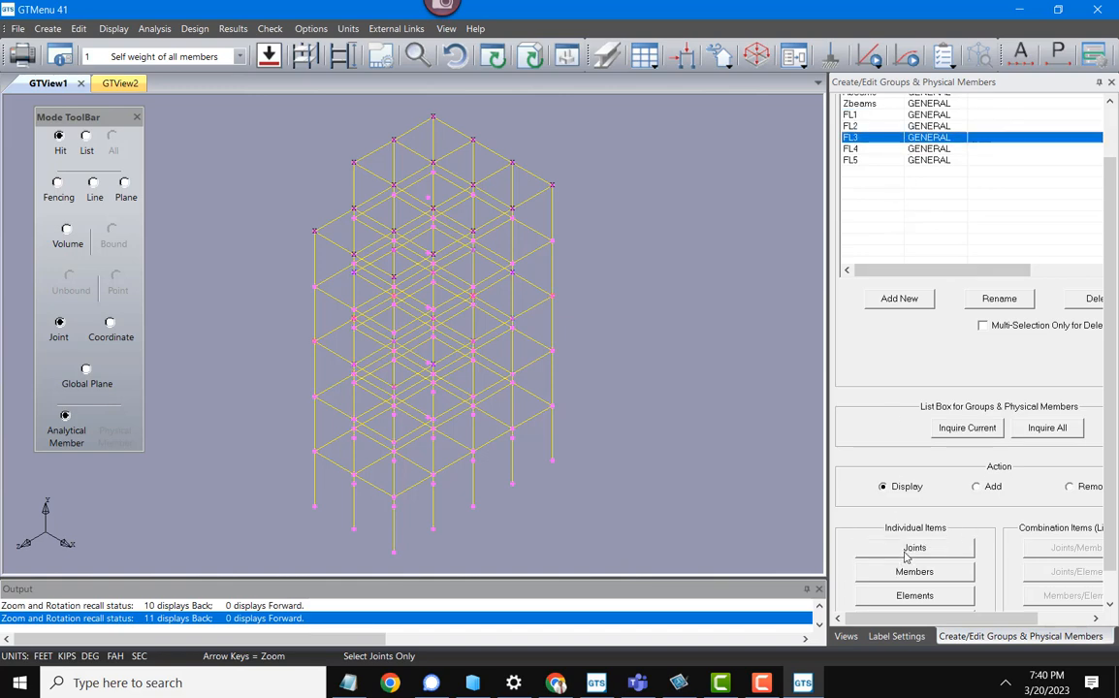
{"action": "left_click", "coordinate": [912, 150]}
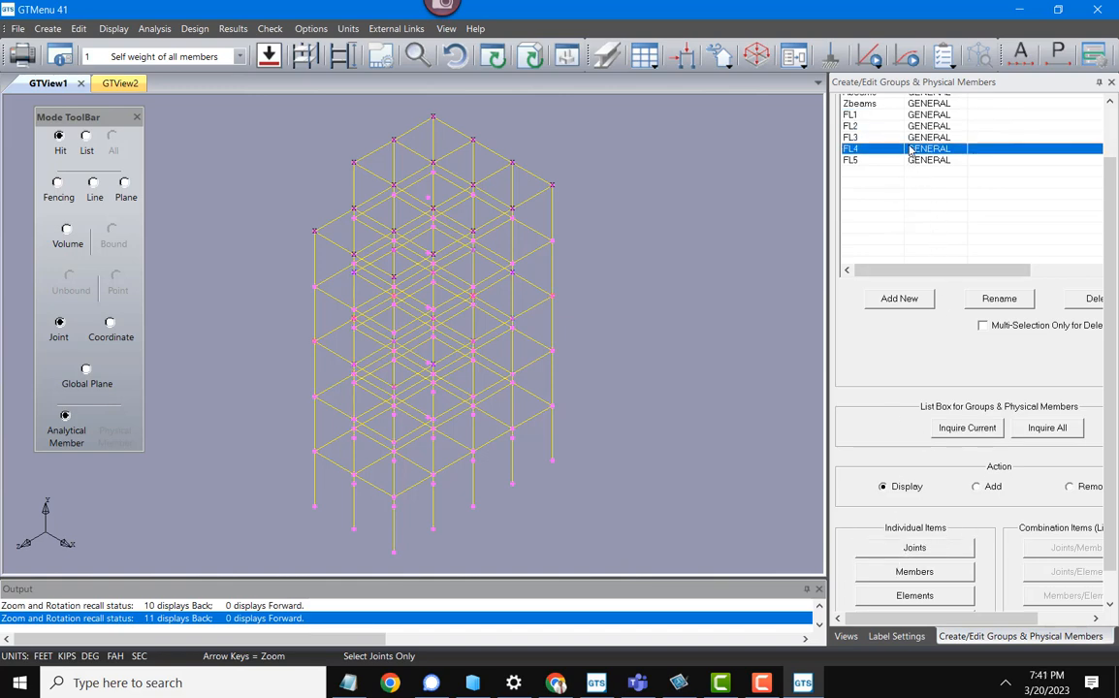
{"action": "left_click", "coordinate": [895, 550]}
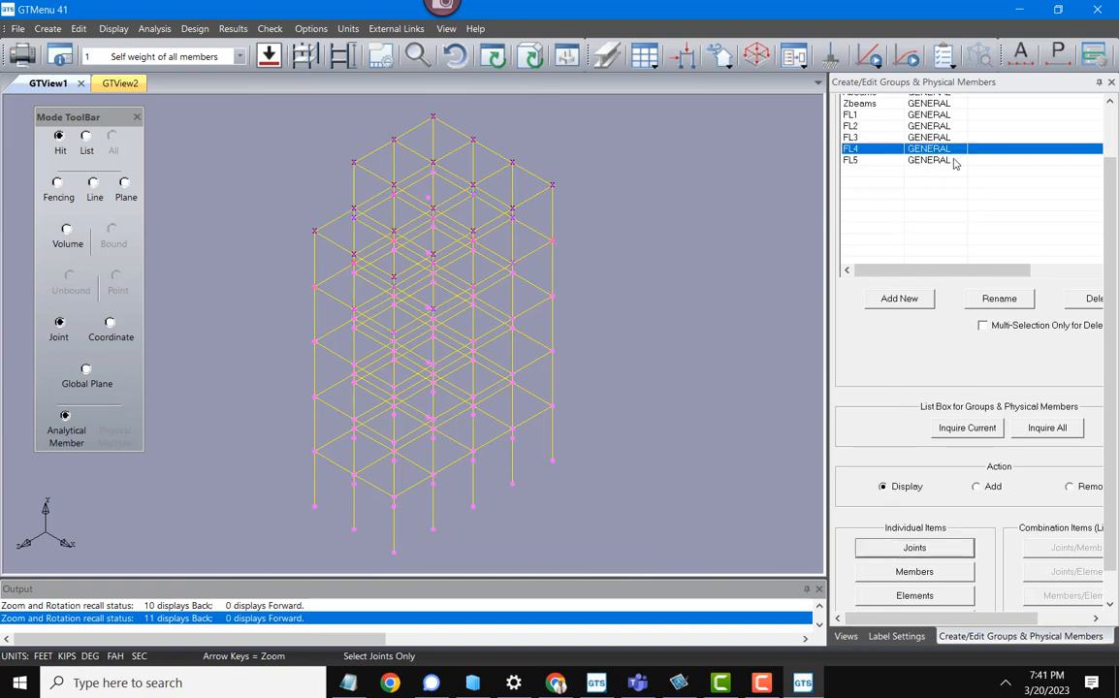
{"action": "left_click", "coordinate": [918, 161]}
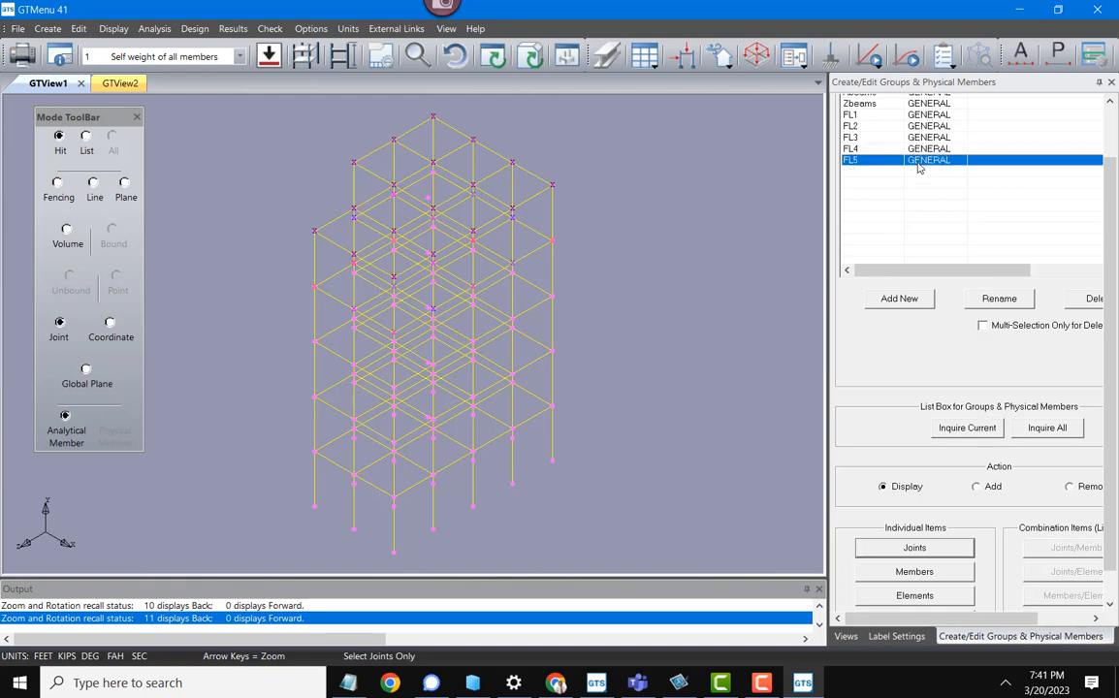
Step: Switch to XY orientation, display the joints of groups FL4 and FL2 to check their floor levels, and return to isometric orientation
{"action": "left_click", "coordinate": [723, 429]}
{"action": "key", "text": "z"}
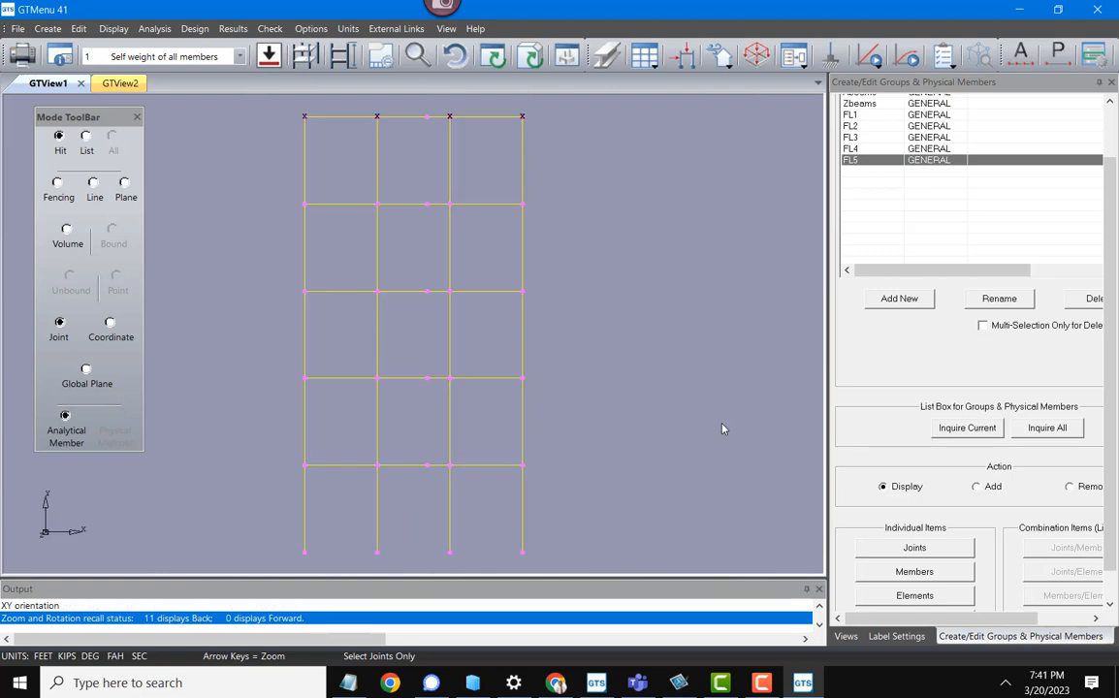
{"action": "left_click", "coordinate": [850, 147]}
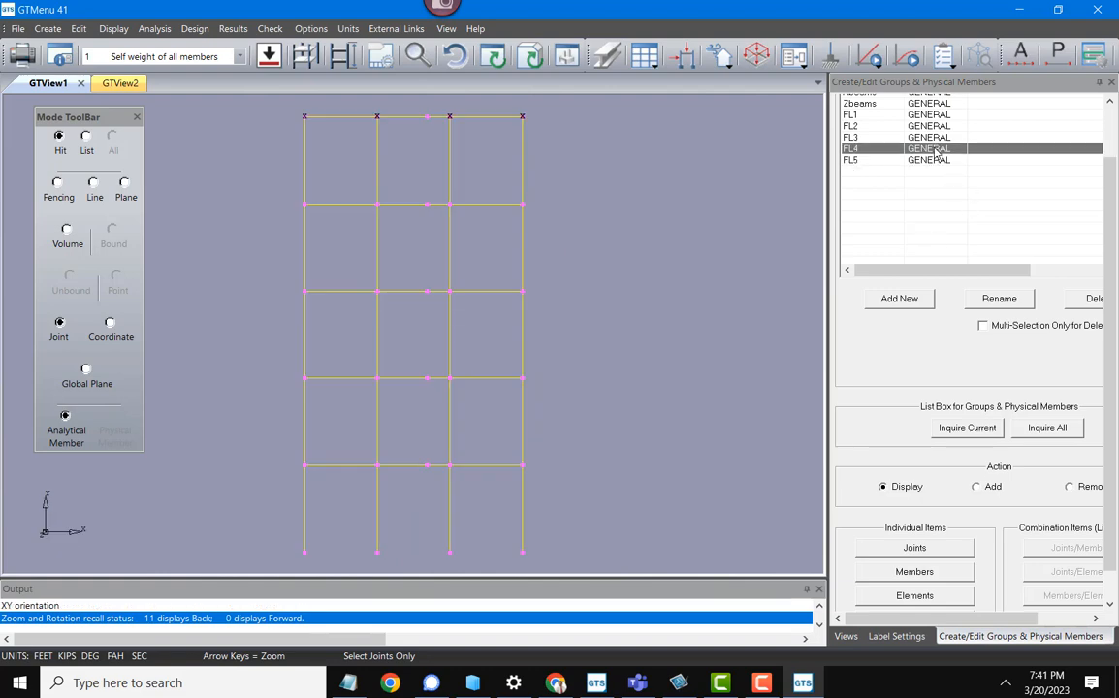
{"action": "left_click", "coordinate": [919, 553]}
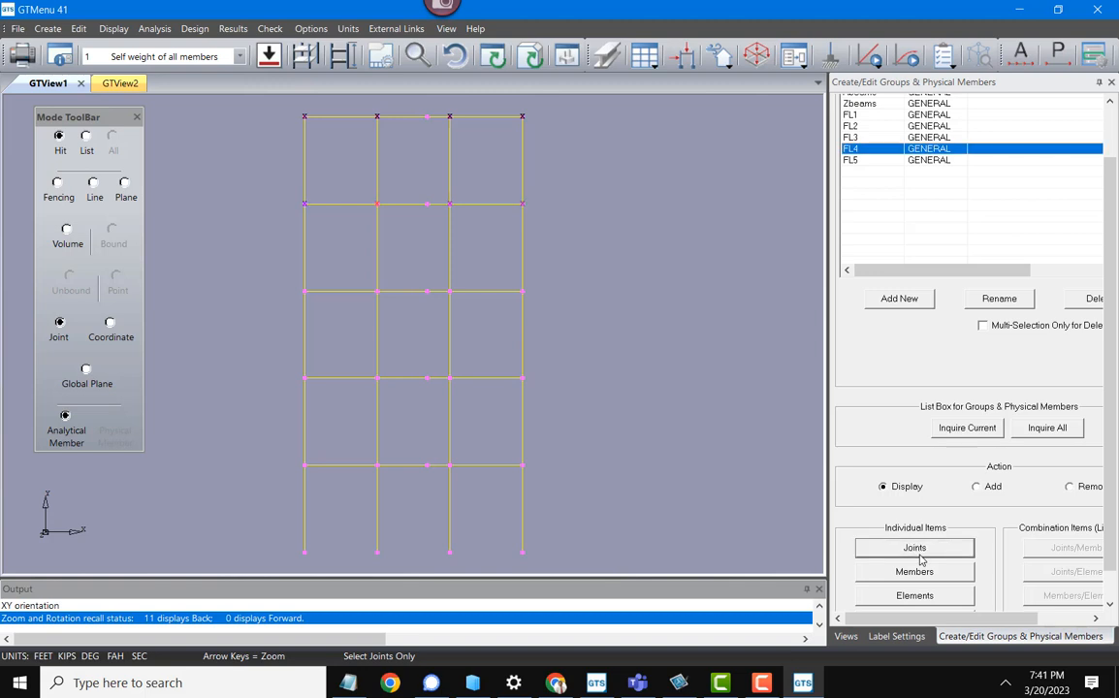
{"action": "left_click", "coordinate": [876, 161]}
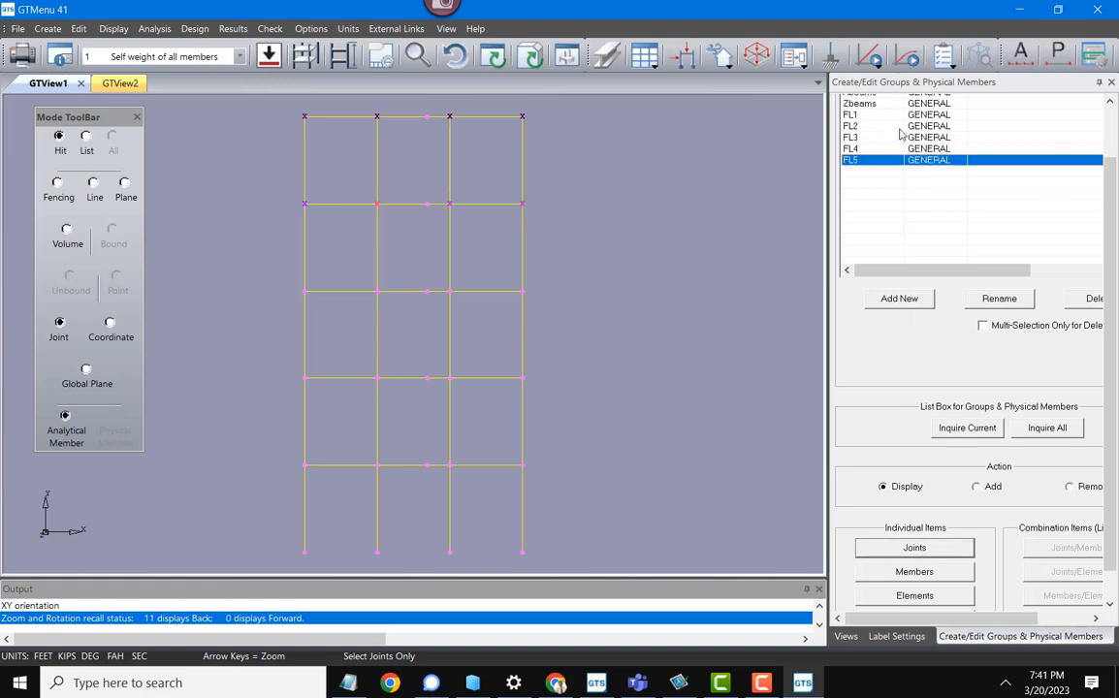
{"action": "left_click", "coordinate": [895, 126]}
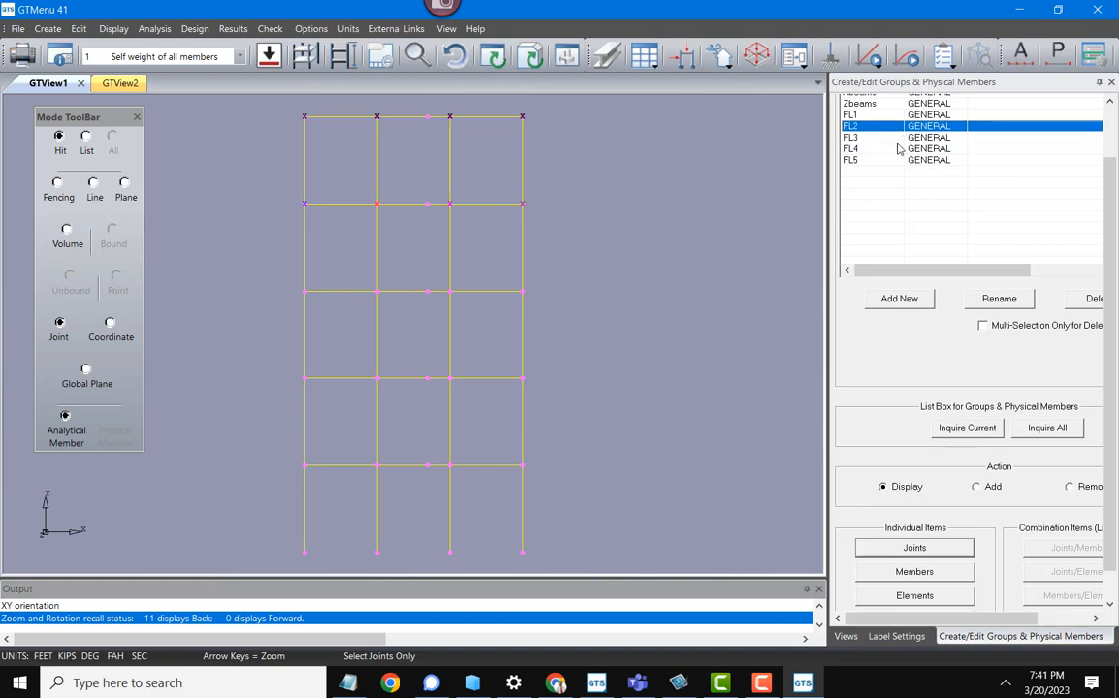
{"action": "left_click", "coordinate": [937, 549]}
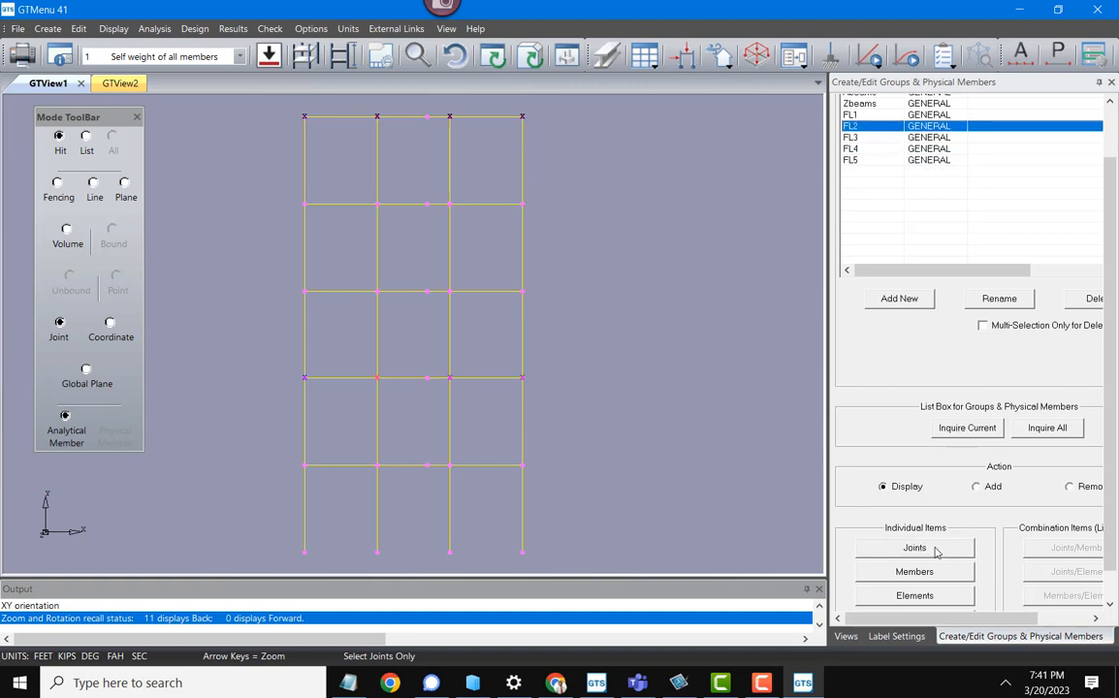
{"action": "left_click", "coordinate": [767, 380]}
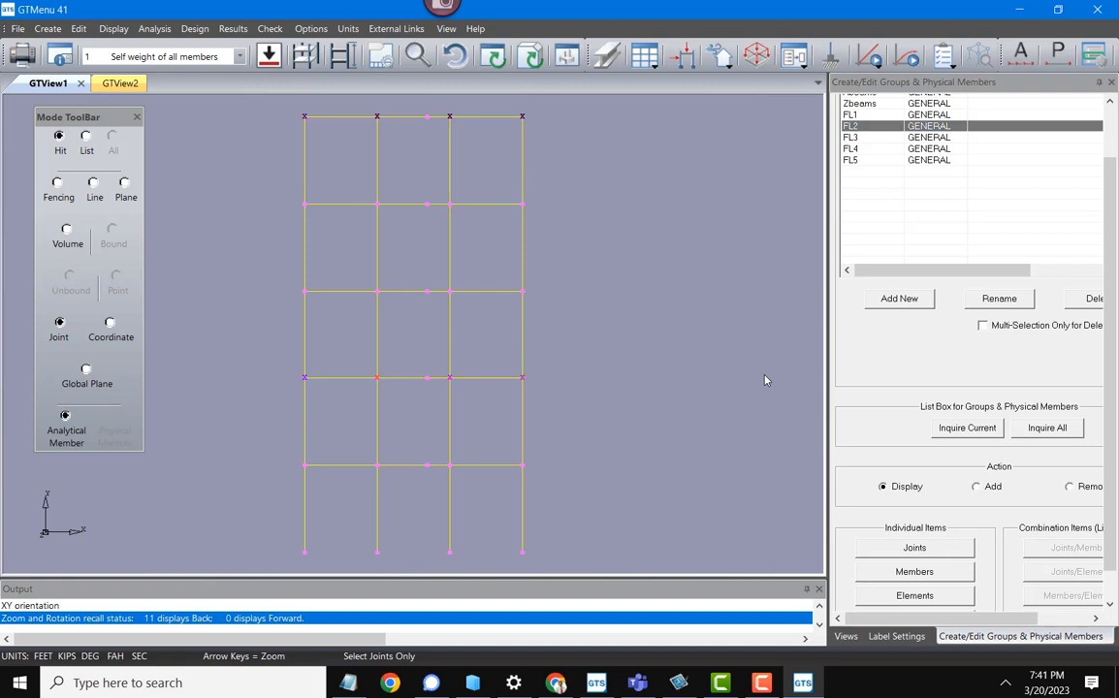
{"action": "key", "text": "i"}
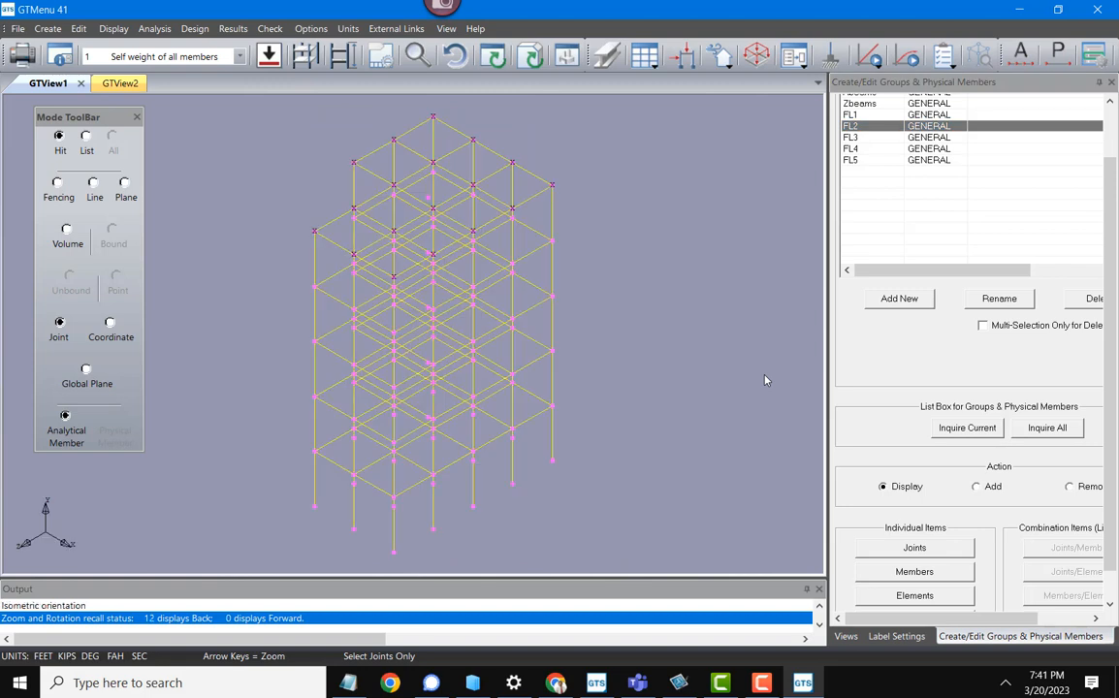
Step: Generate a GT STRUDL input file of the entire model with all data types, overwriting B1.gti, and close the generation dialog
{"action": "left_click", "coordinate": [19, 29]}
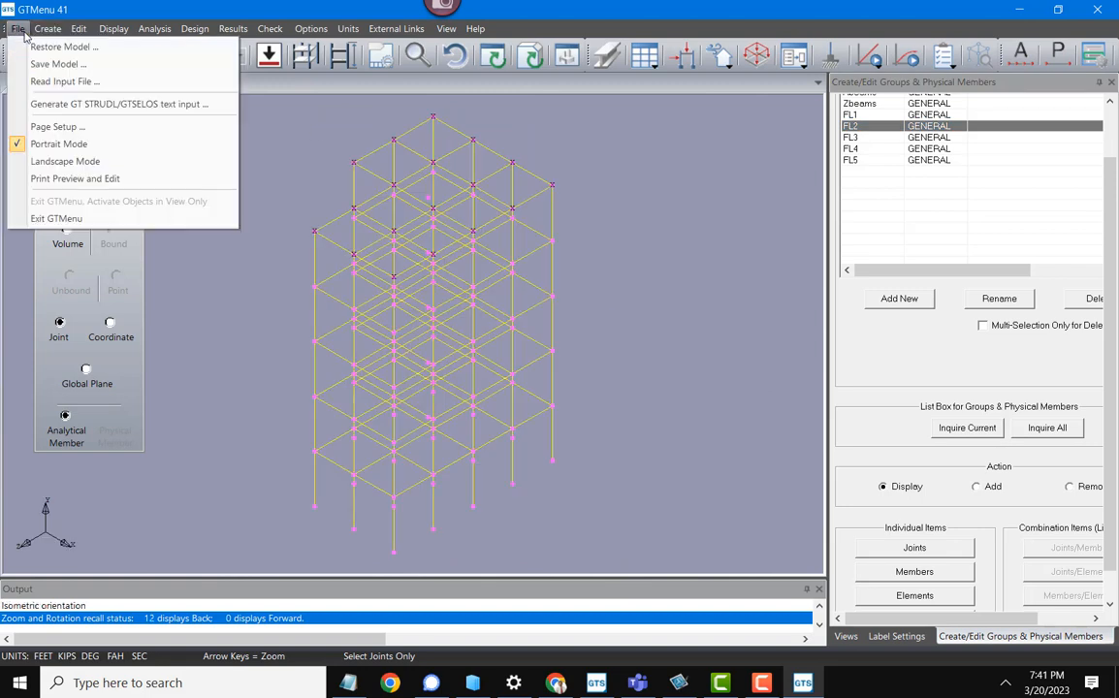
{"action": "left_click", "coordinate": [76, 103]}
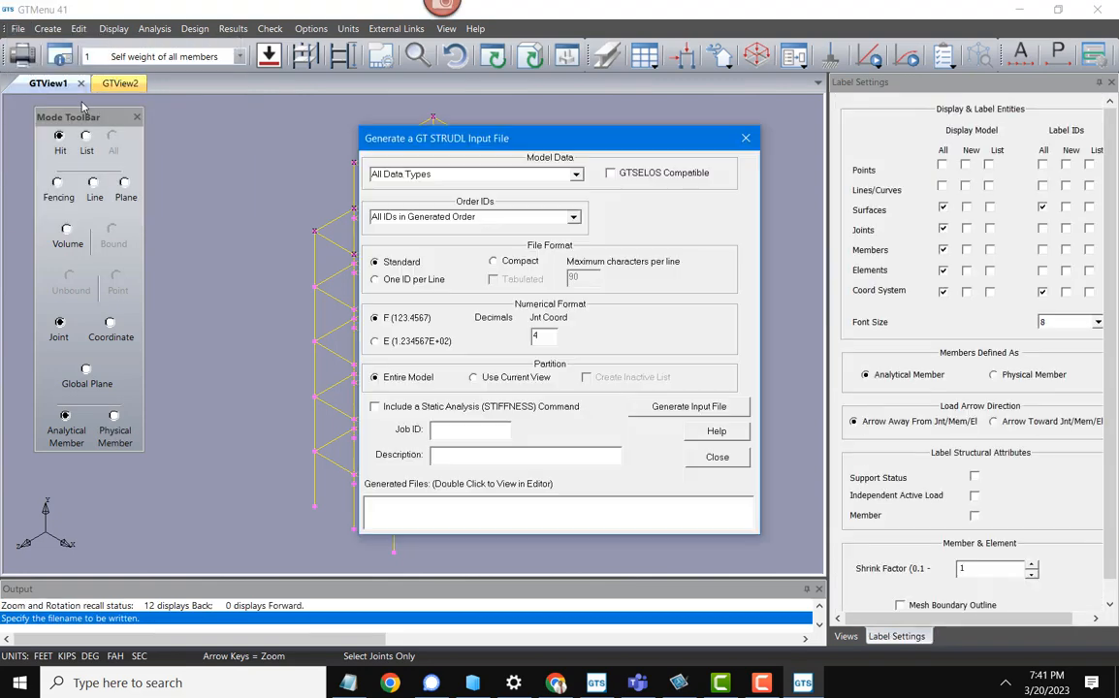
{"action": "left_click", "coordinate": [707, 412]}
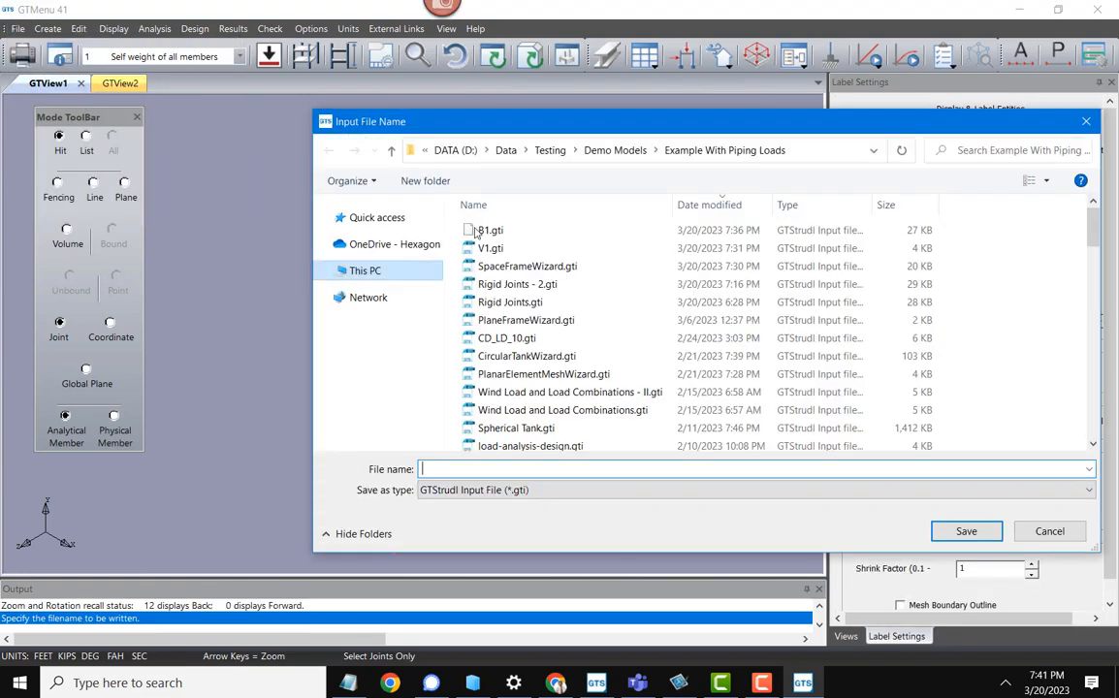
{"action": "double_click", "coordinate": [493, 231]}
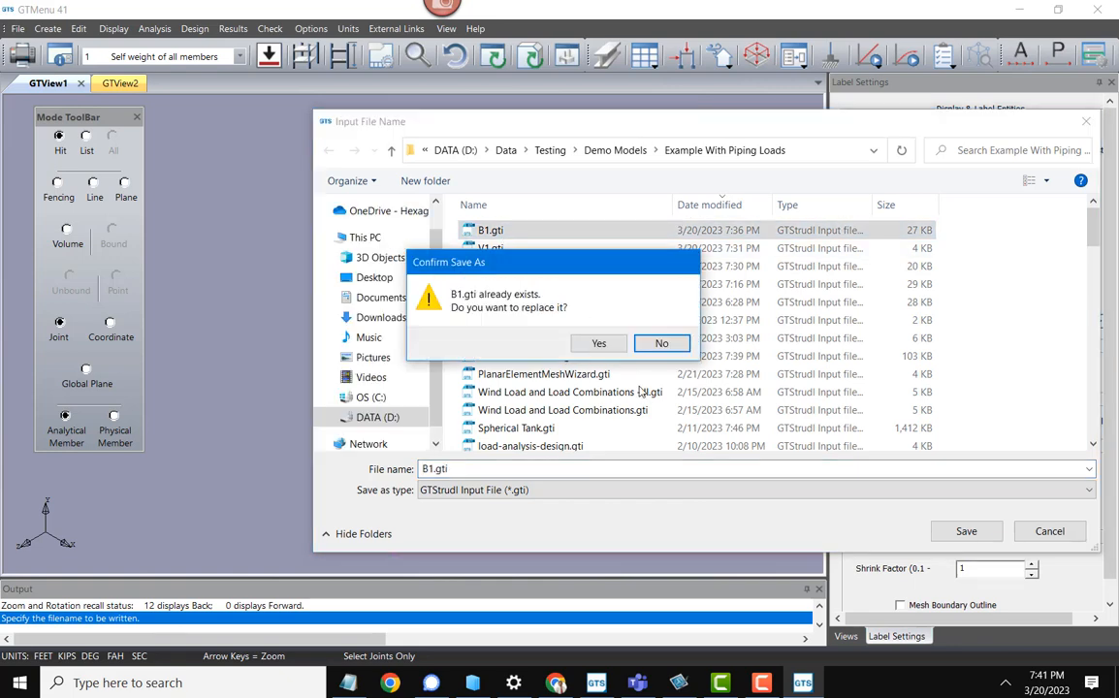
{"action": "left_click", "coordinate": [599, 344]}
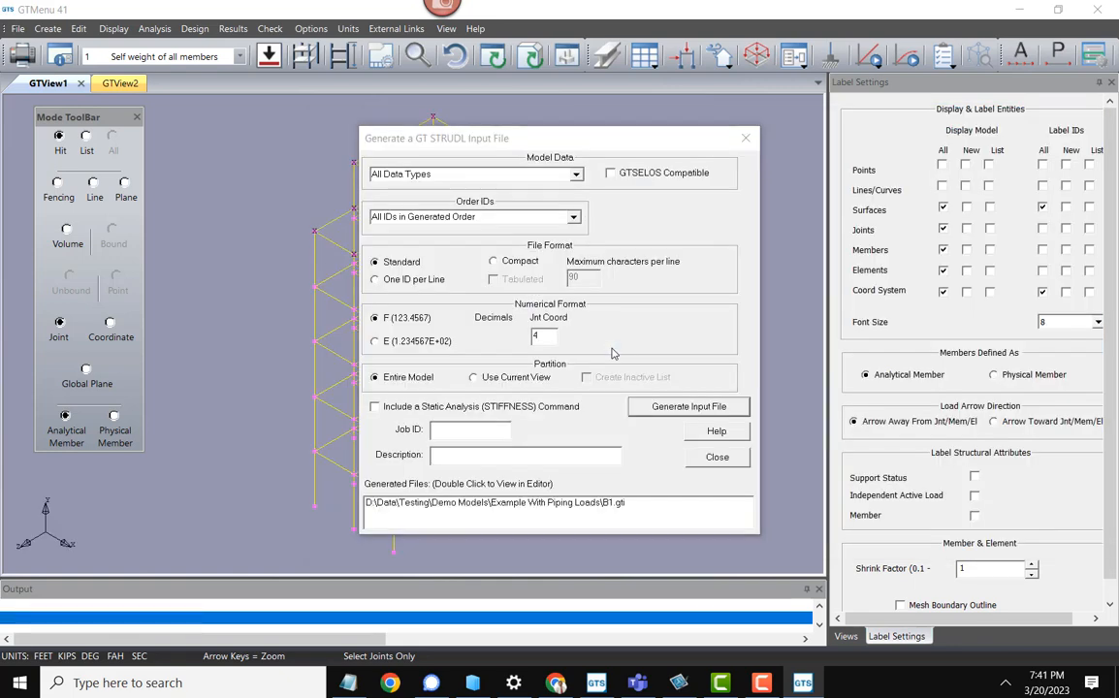
{"action": "left_click", "coordinate": [718, 458]}
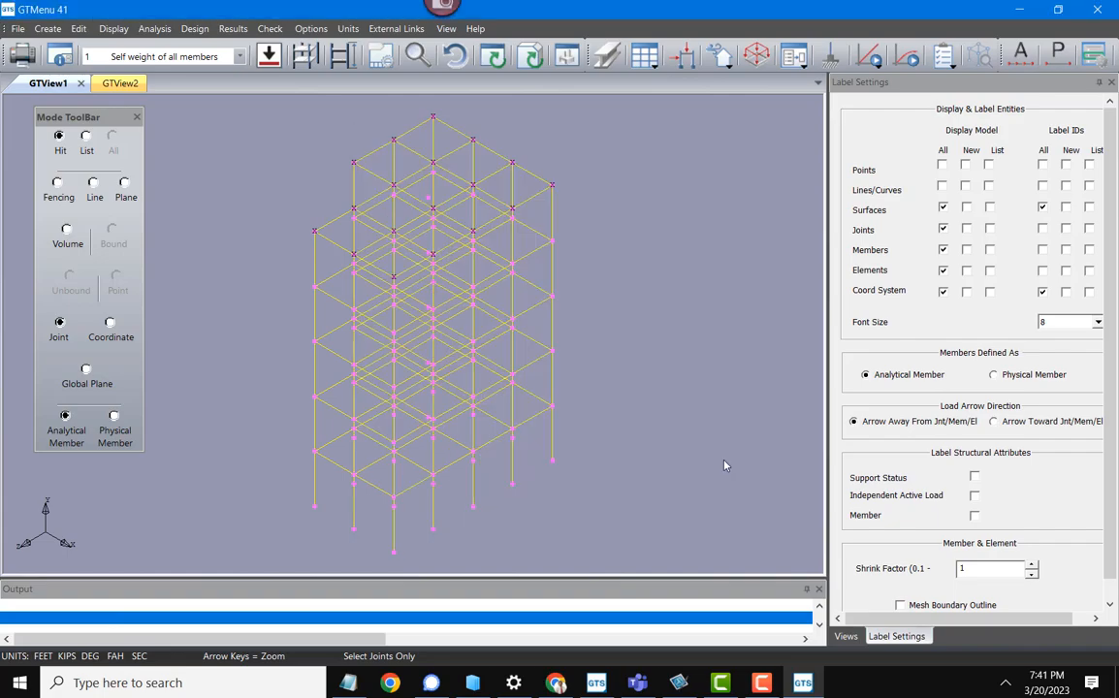